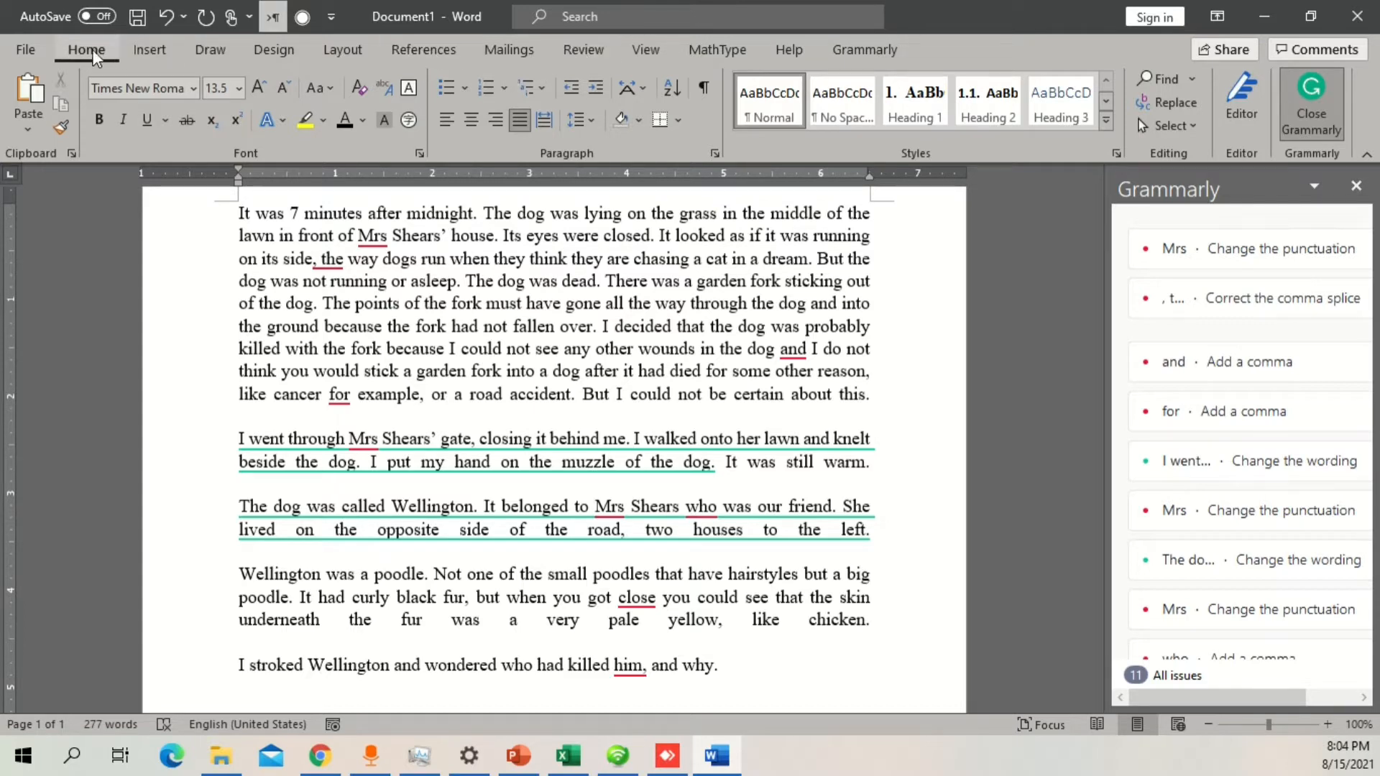
Step: Turn on Track Changes for the document
click(572, 56)
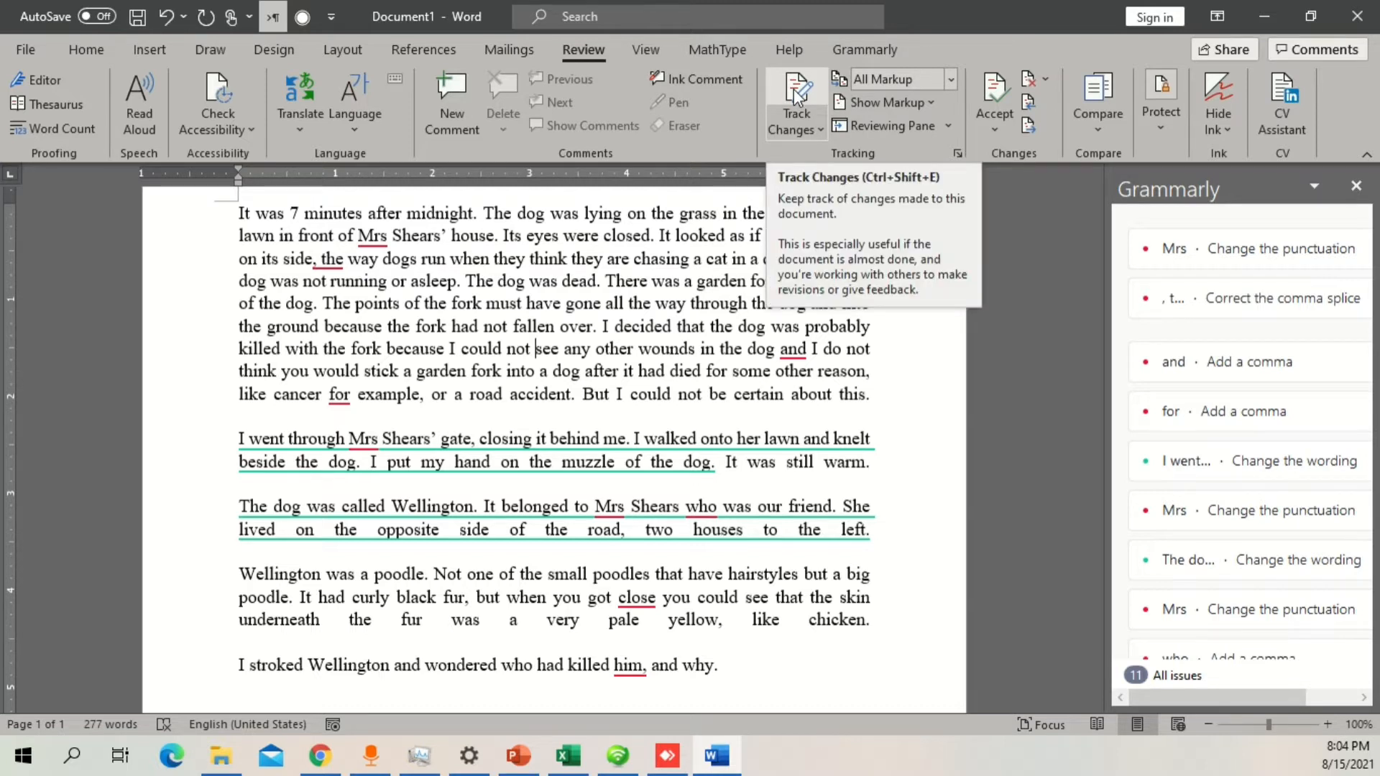
click(812, 128)
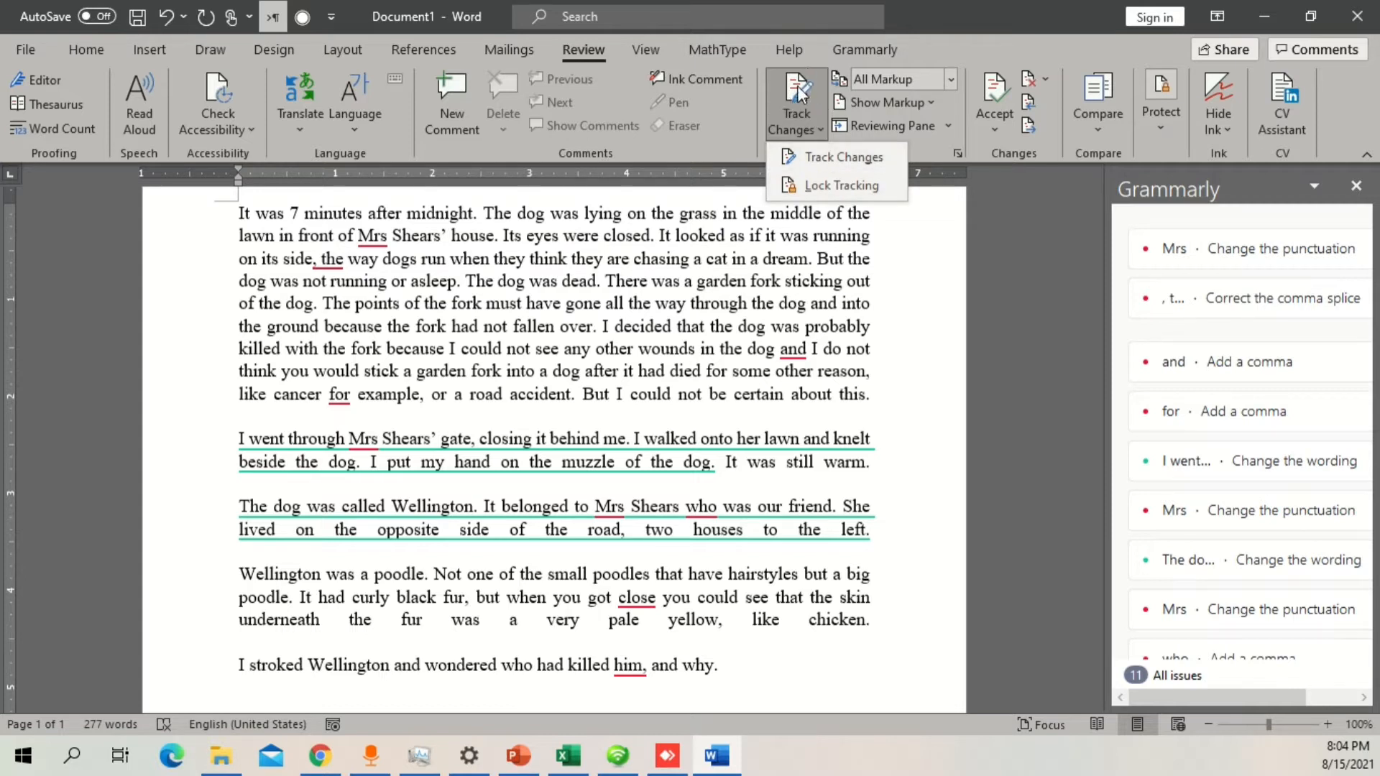
click(559, 247)
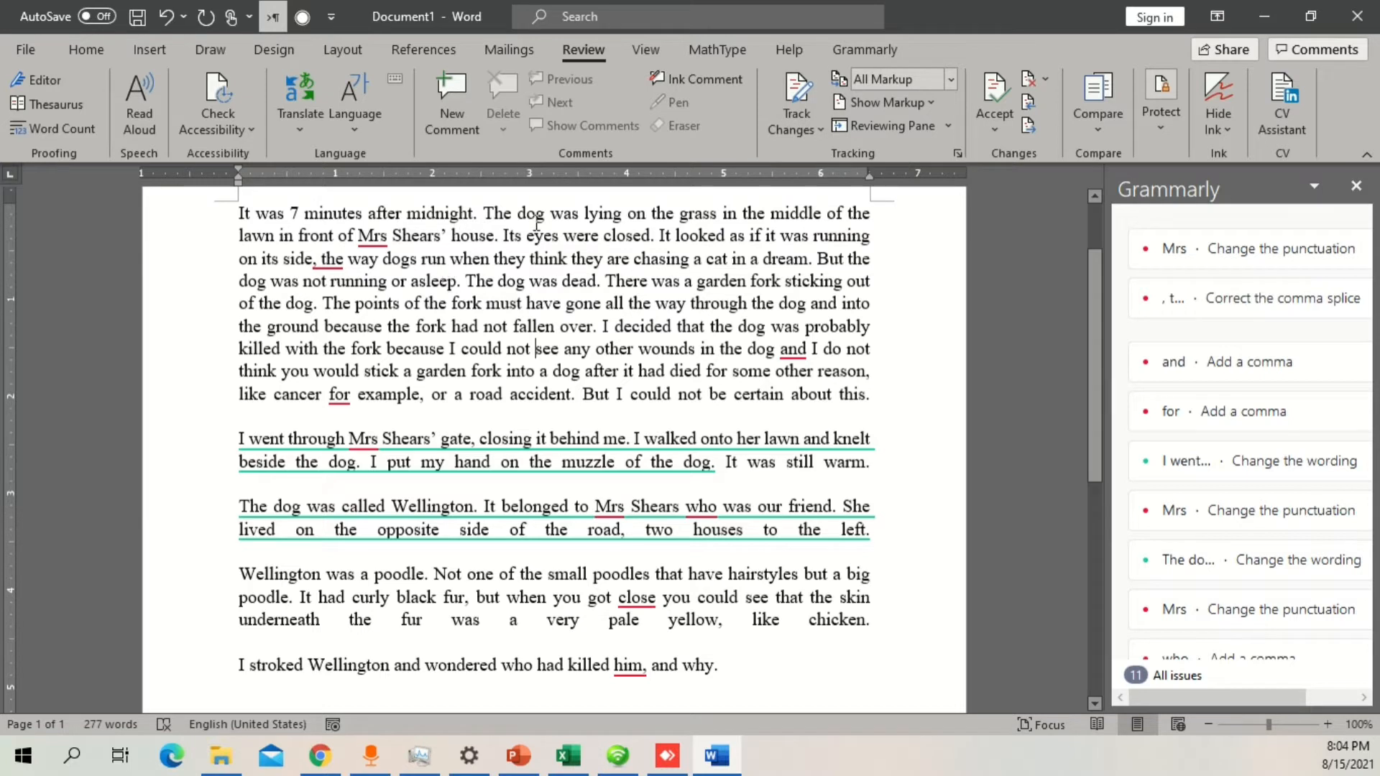
click(799, 86)
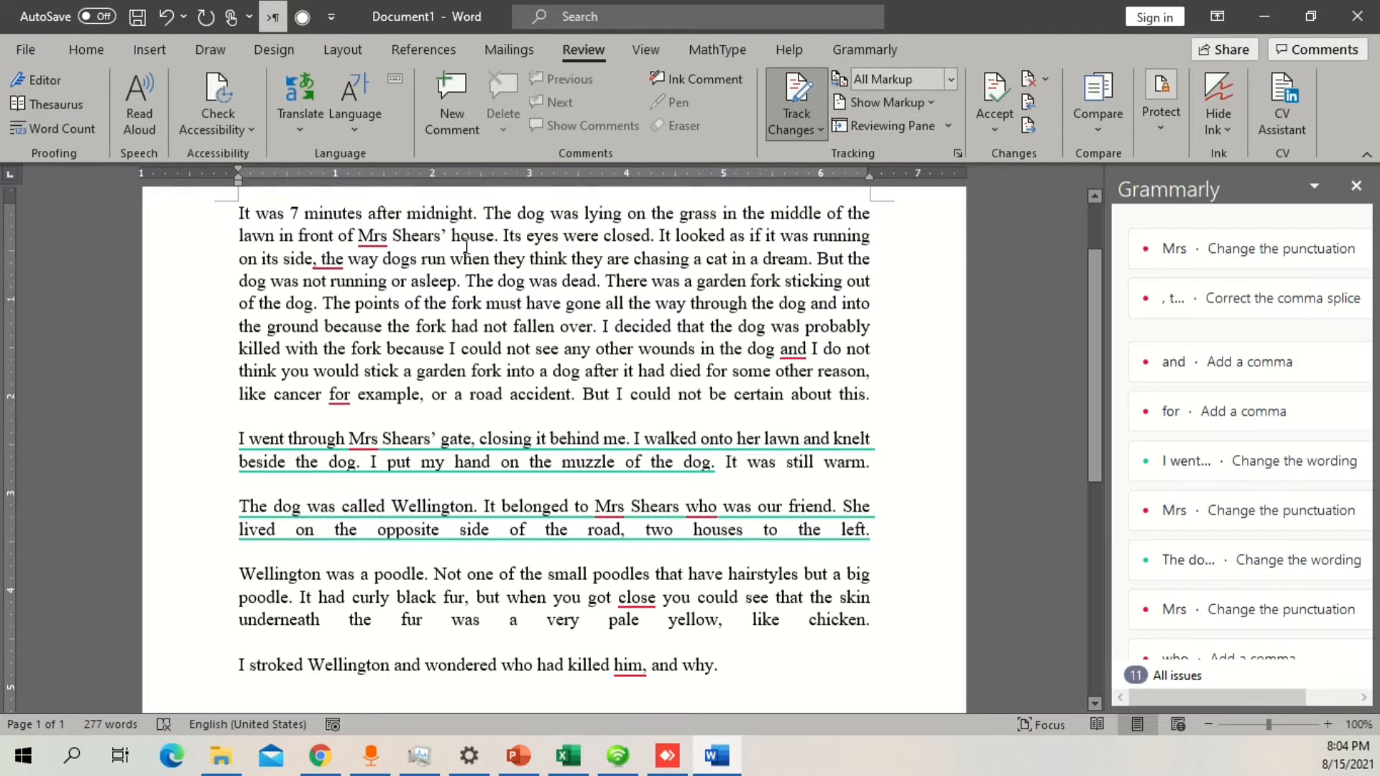
Step: Delete the word "midnight" from the first sentence as a tracked change and close the Grammarly pane
double_click(449, 214)
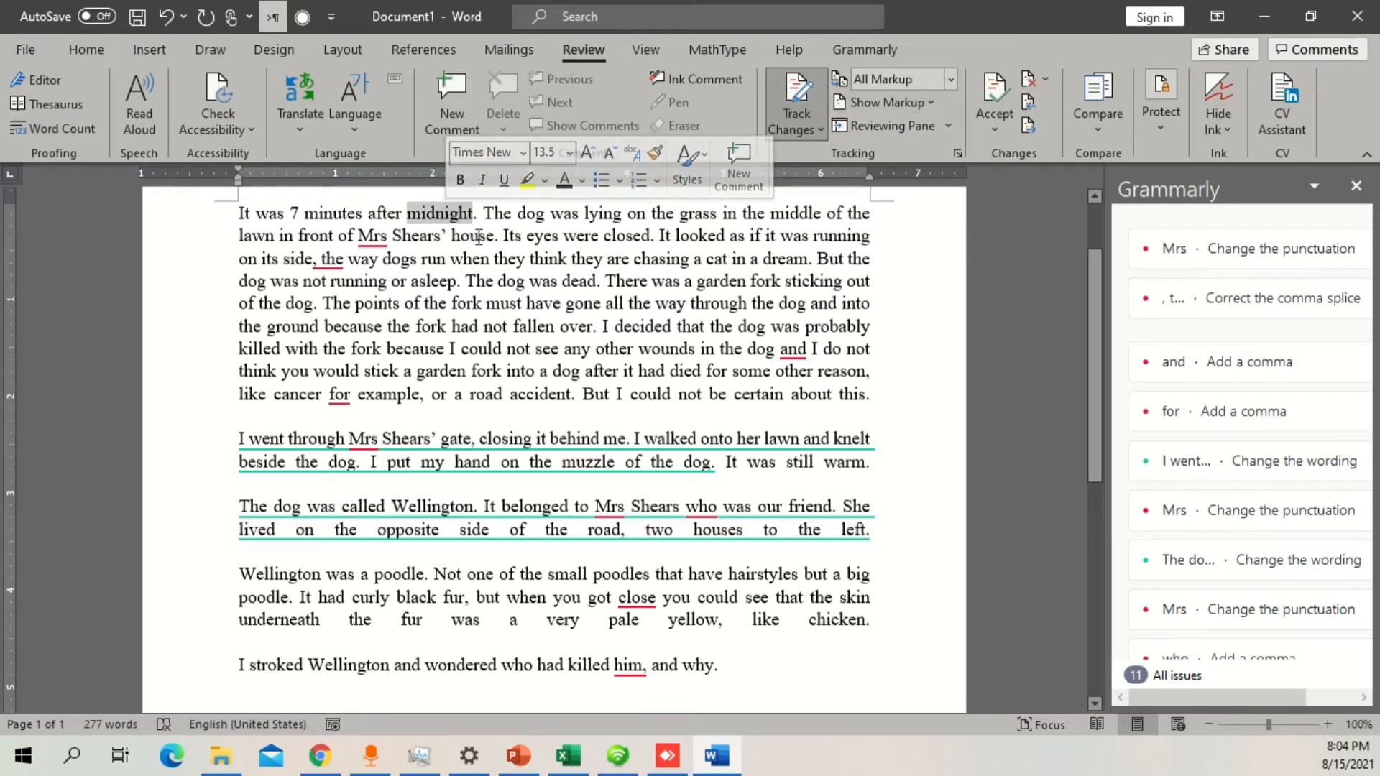
key(Delete)
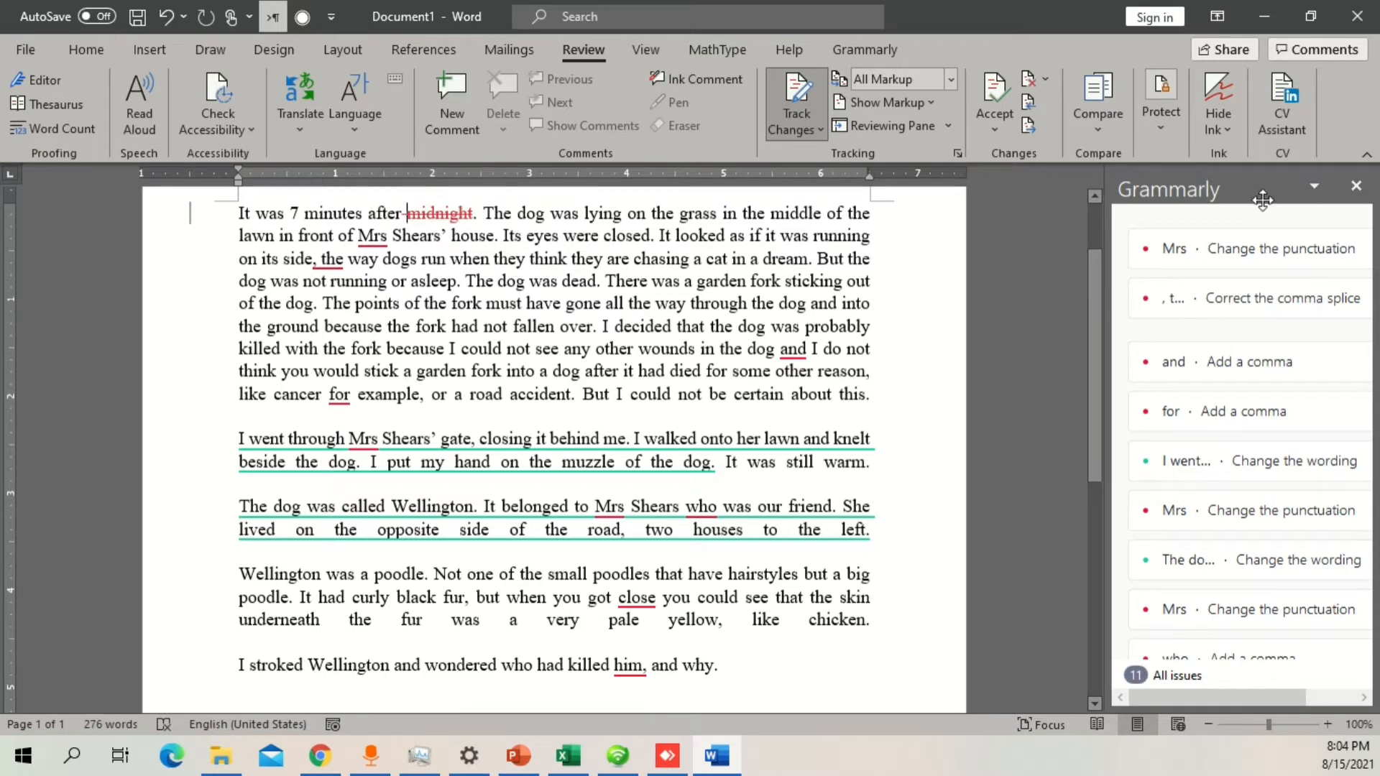
click(1356, 189)
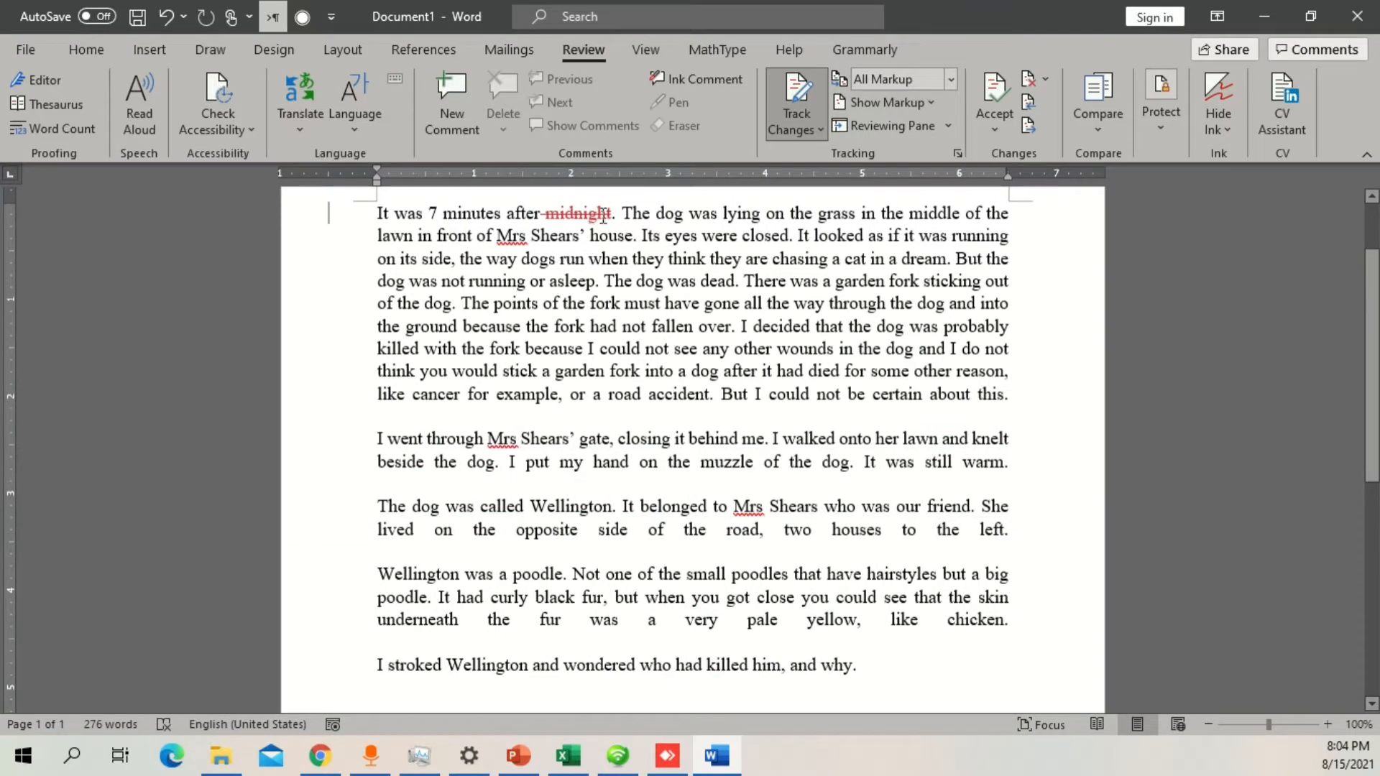
drag(610, 214, 559, 214)
click(608, 263)
Step: Show the Reviewing Pane and look at the tracked "midnight" deletion
click(903, 103)
click(903, 108)
click(891, 125)
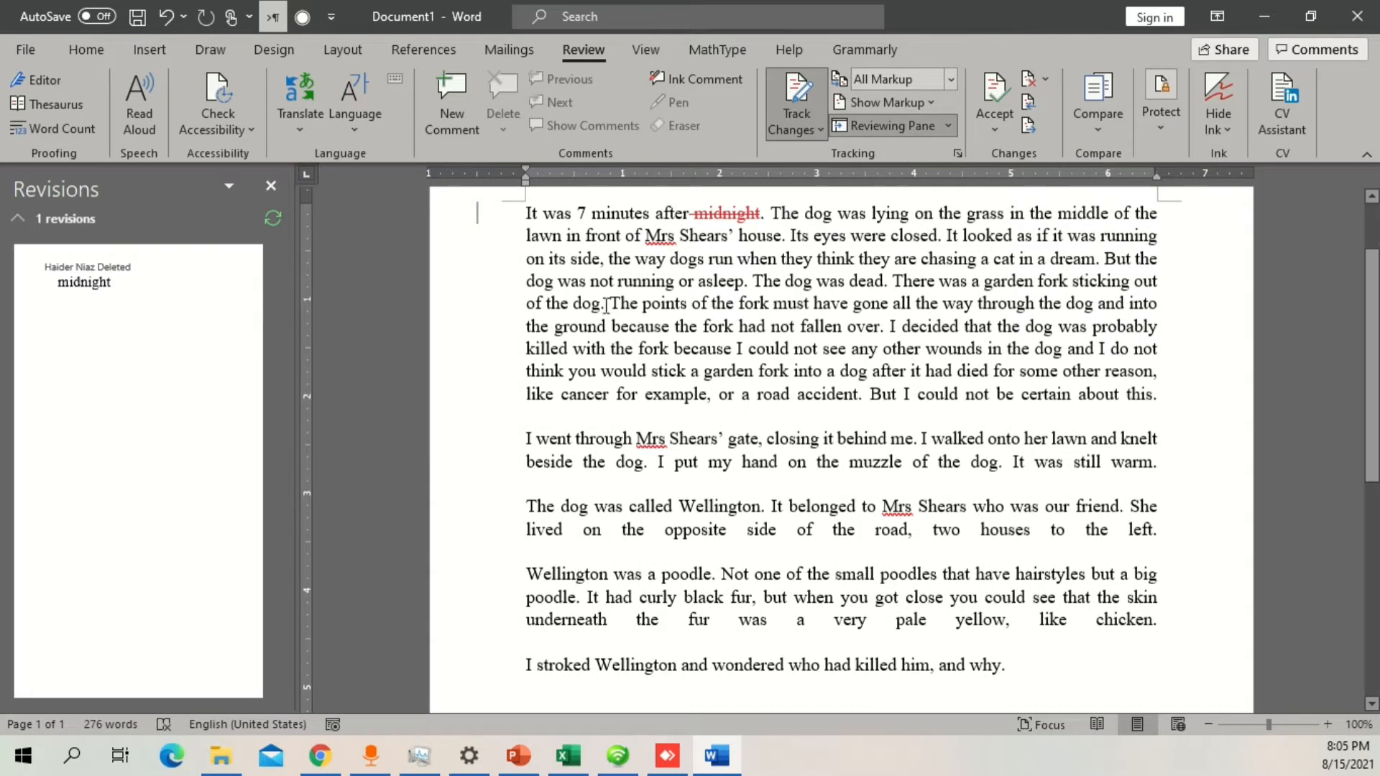
click(88, 282)
Step: Delete "minutes" from the first sentence as a tracked change and reject that deletion
click(628, 215)
double_click(623, 213)
key(Delete)
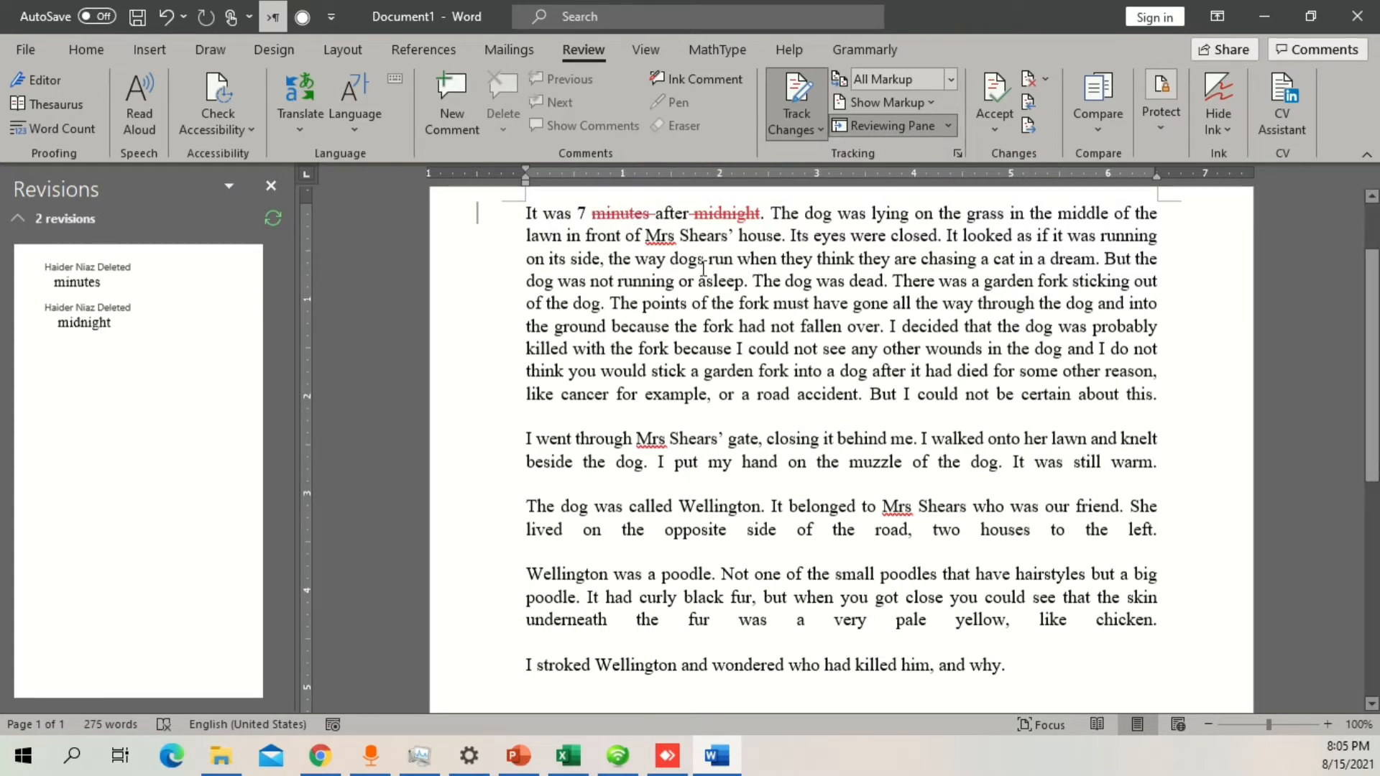
right_click(622, 217)
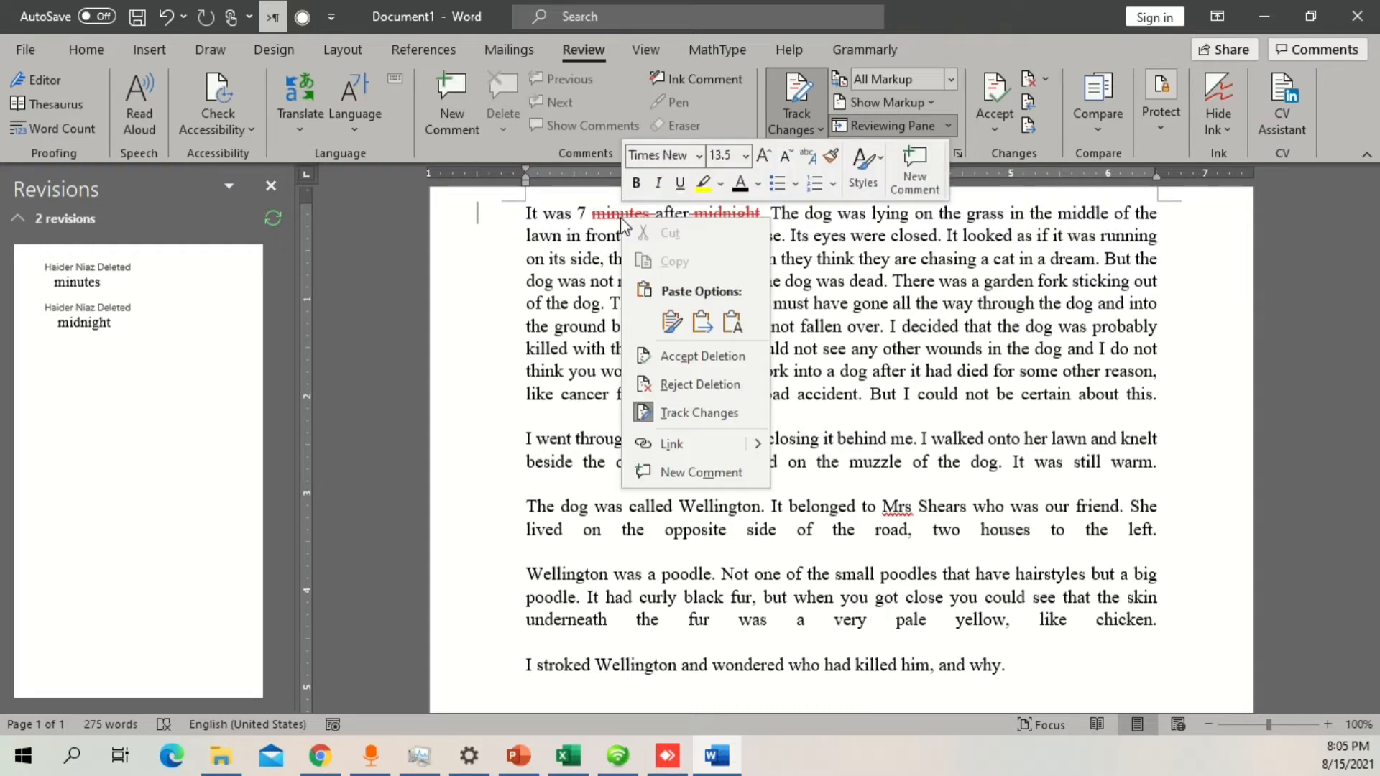
click(692, 386)
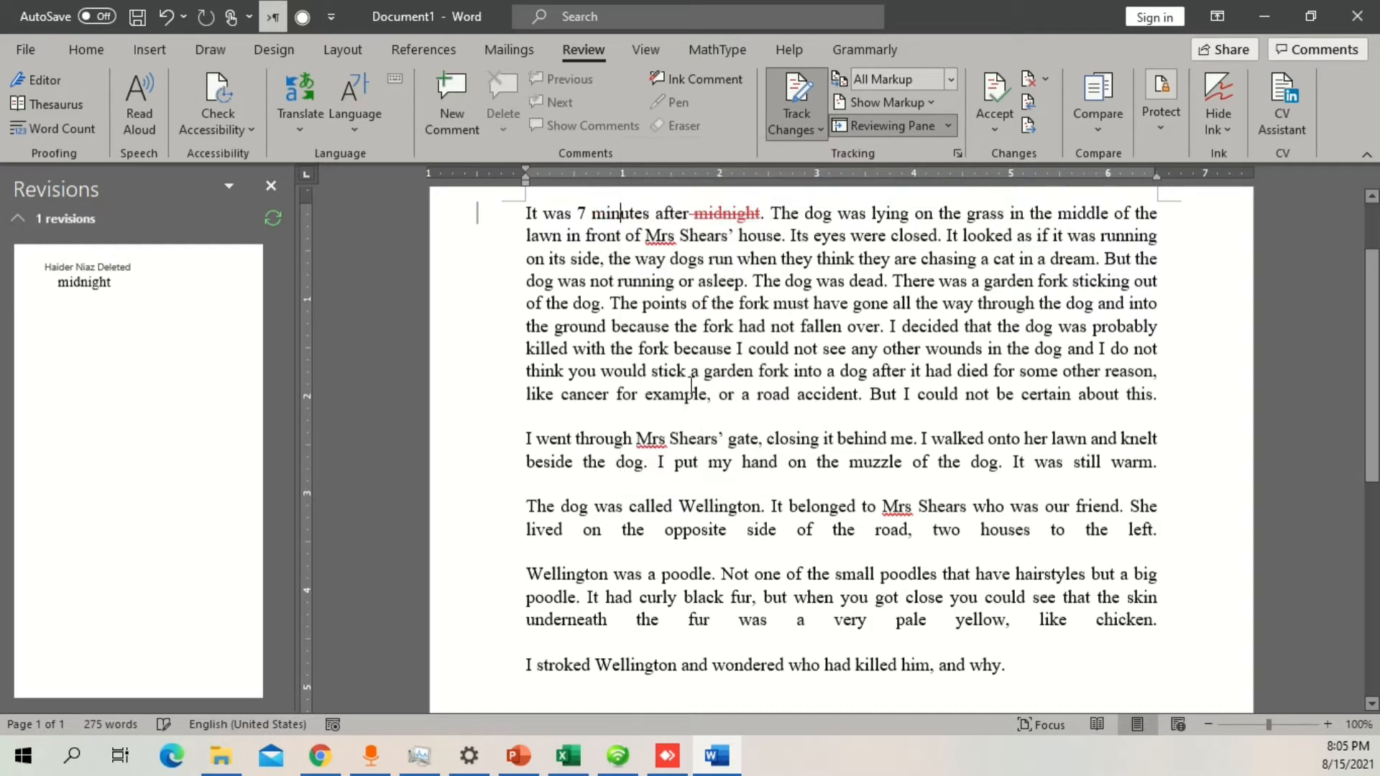
Step: Accept the tracked deletion of "midnight" and undo the acceptance
right_click(715, 216)
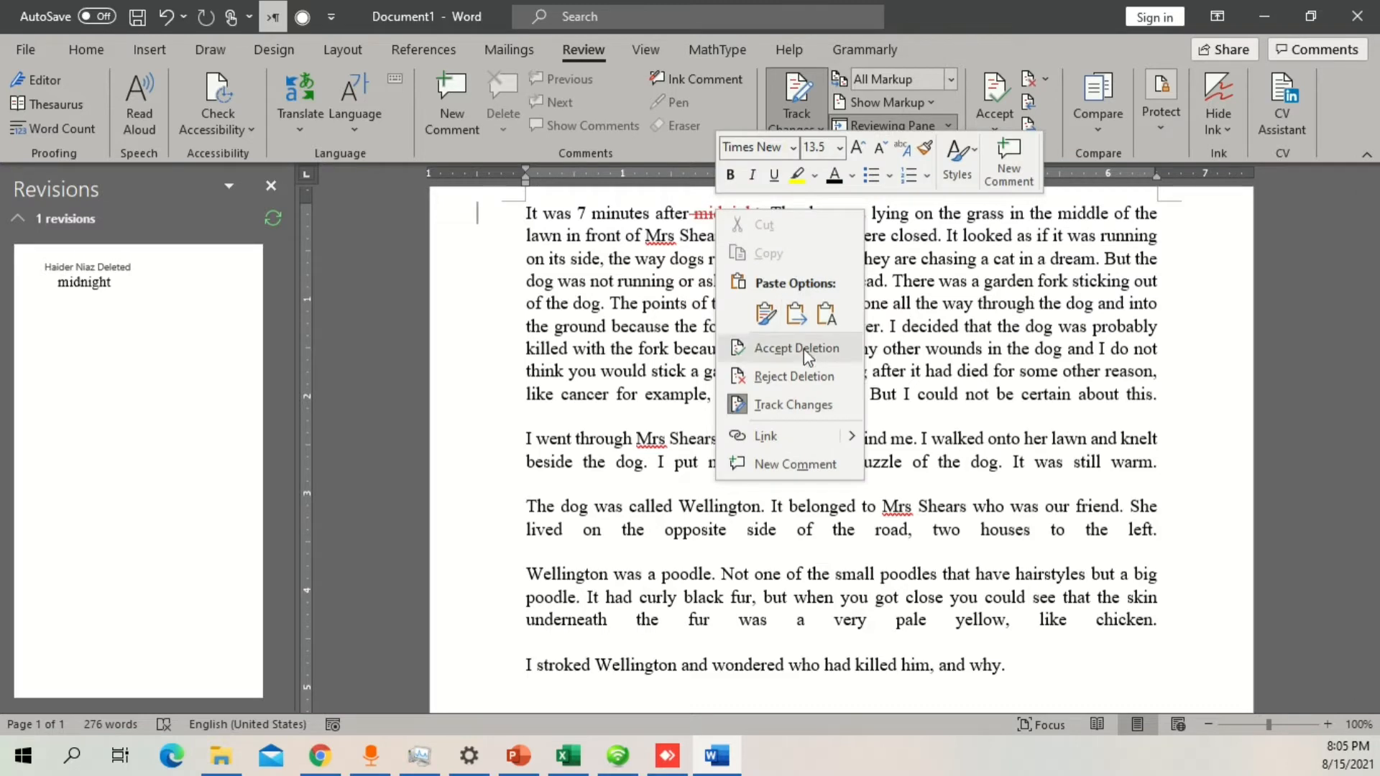
click(807, 355)
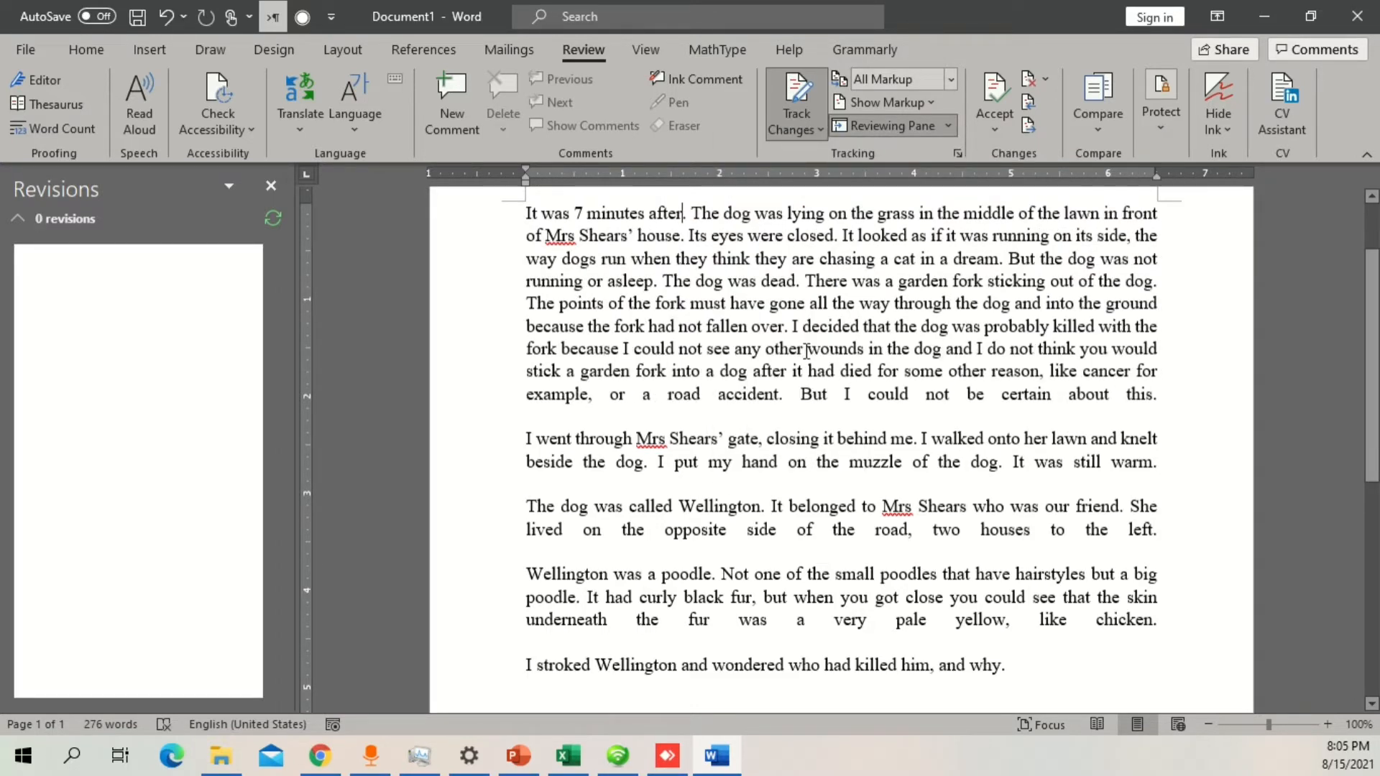
key(ctrl+z)
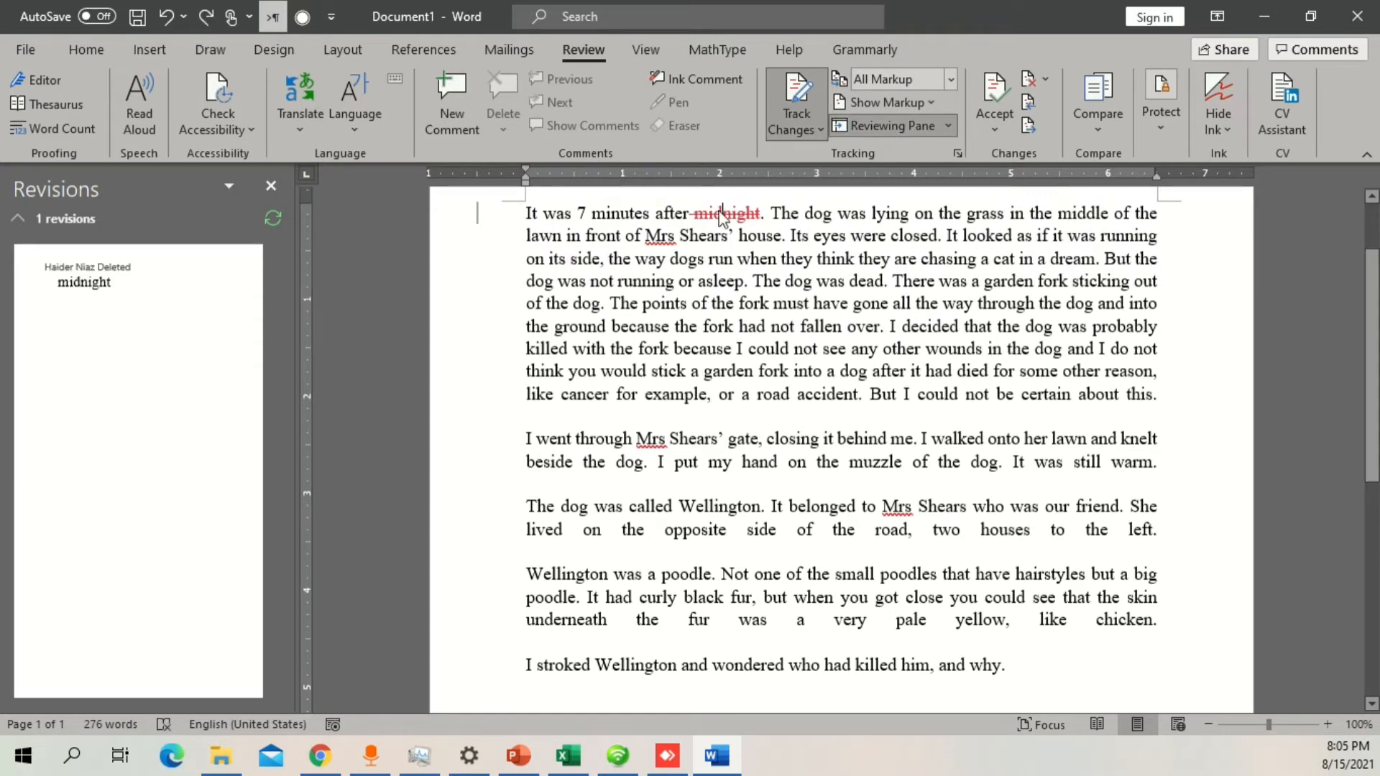
Step: Reject the tracked deletion of "midnight" and close the Revisions pane
right_click(721, 216)
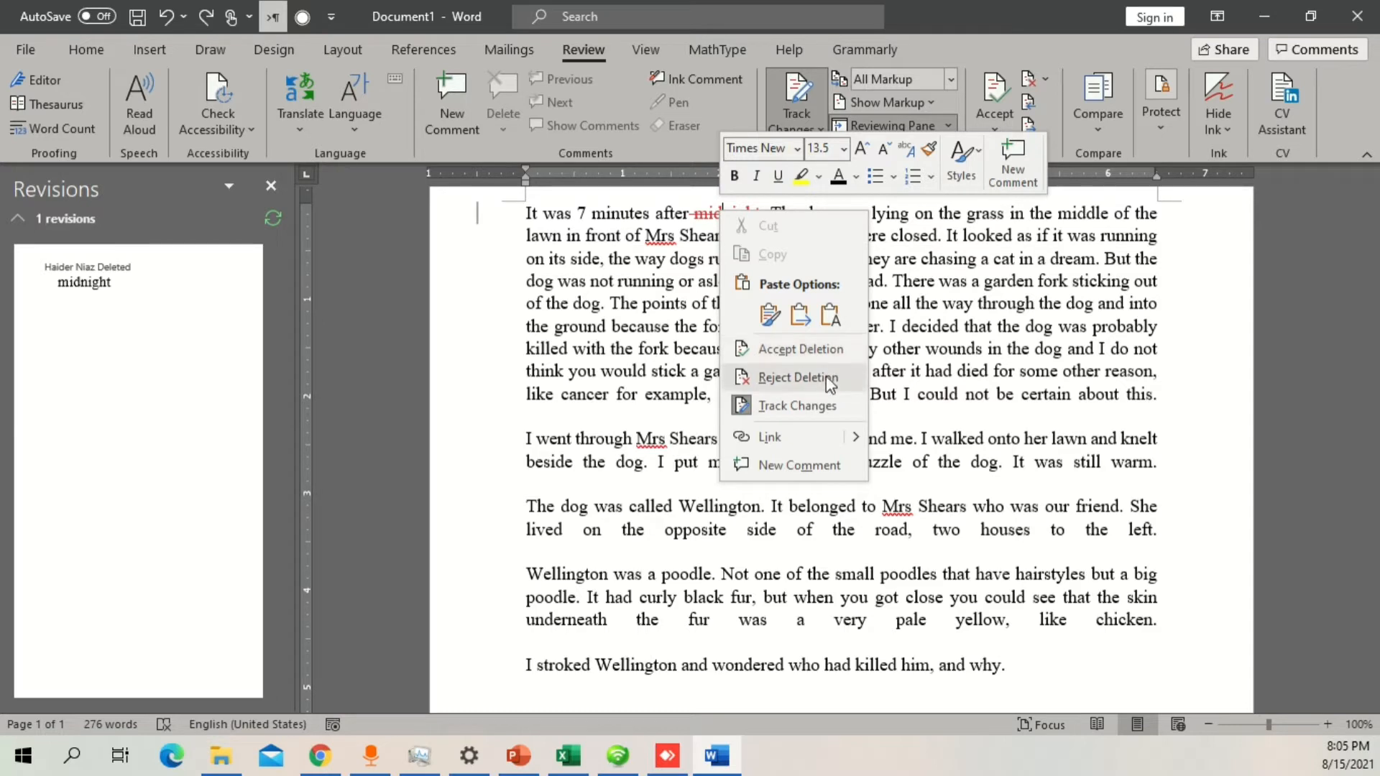
click(833, 375)
click(271, 185)
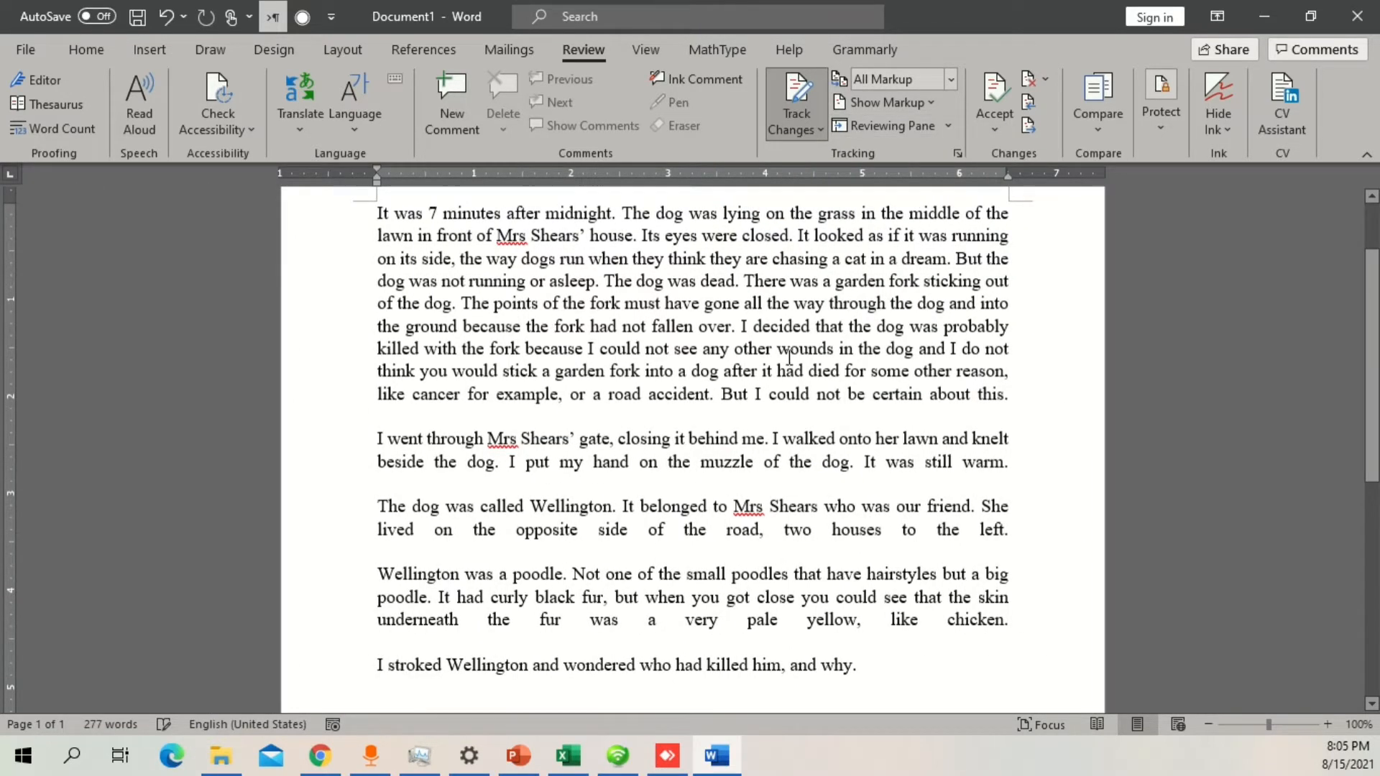
scroll(749, 382, up, 1)
drag(379, 261, 1014, 448)
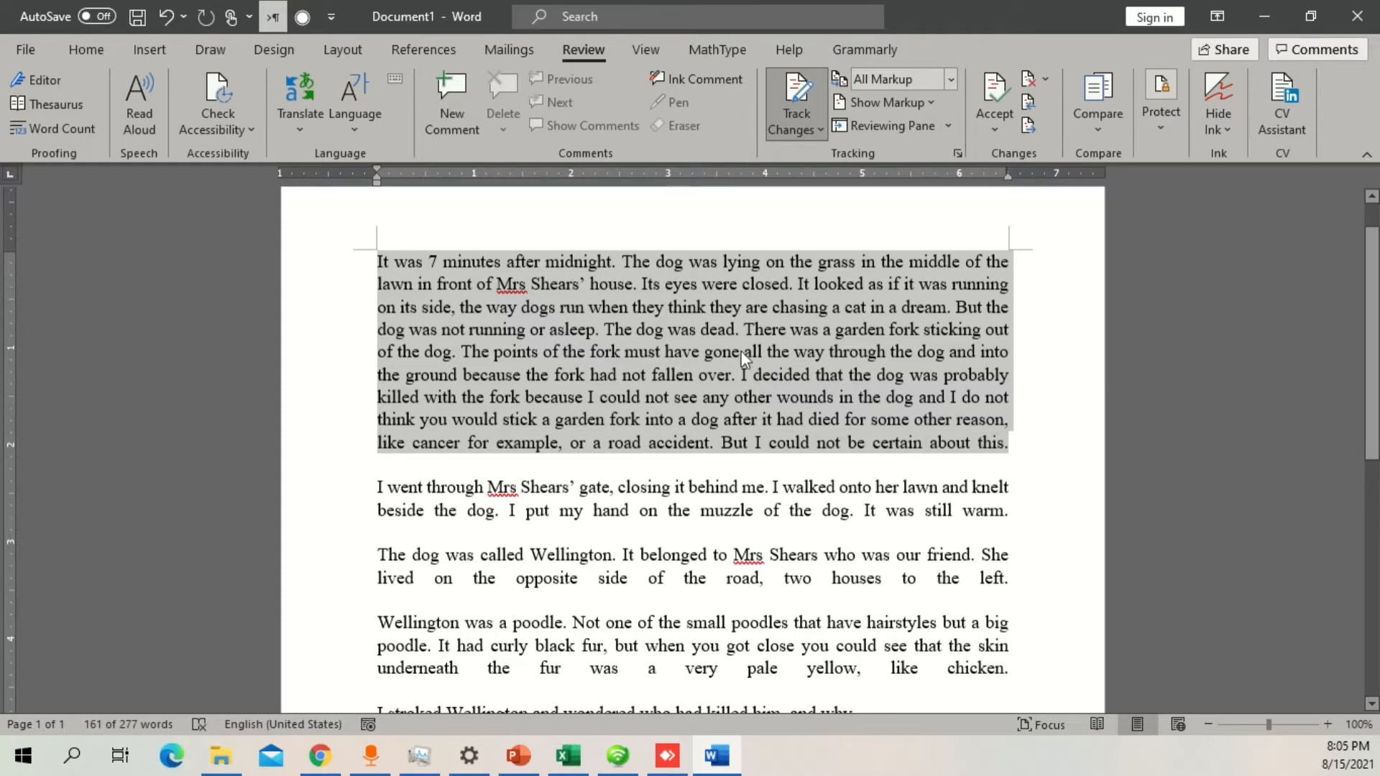
click(871, 362)
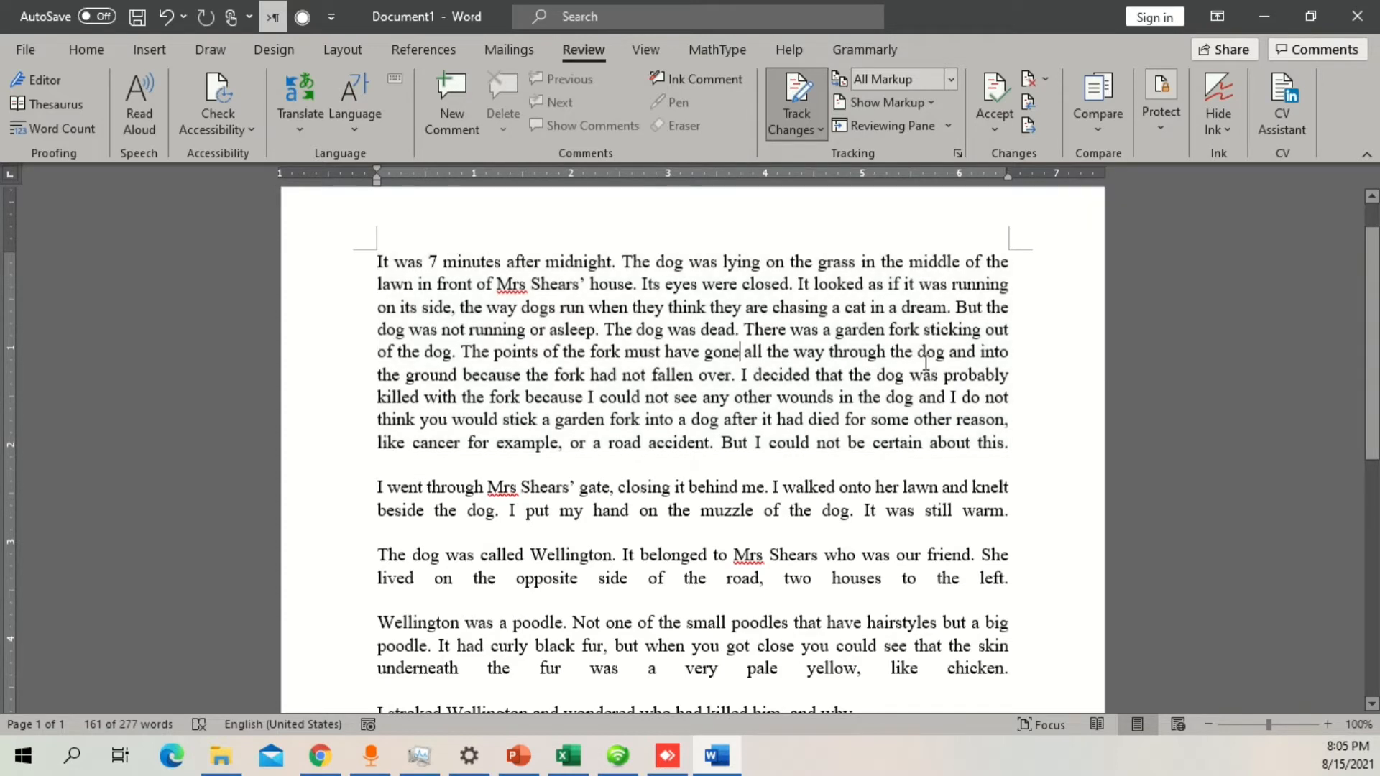
right_click(942, 265)
key(Escape)
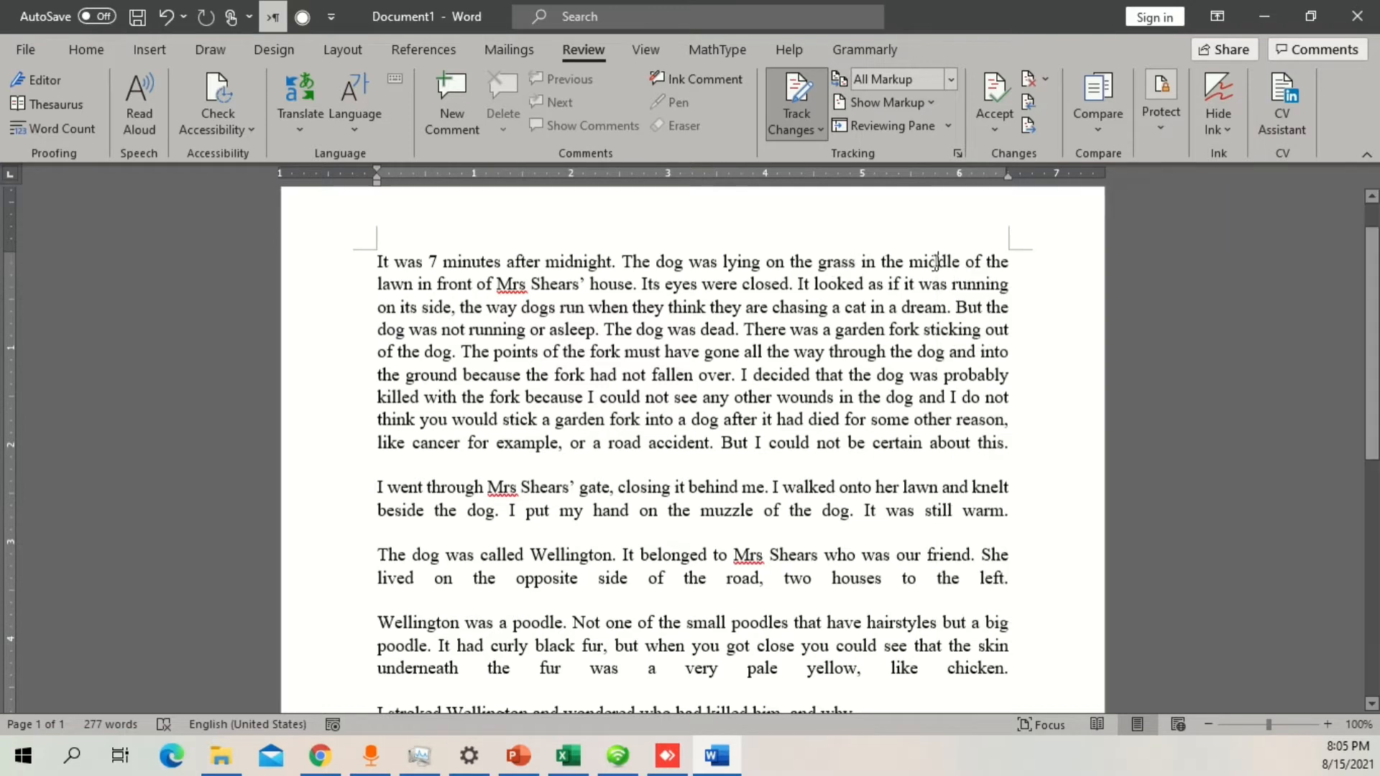
right_click(935, 263)
key(Escape)
Step: Add the comment "This is not clear, please improve grammatical part." to the opening text through "The dog was dead."
drag(381, 261, 740, 329)
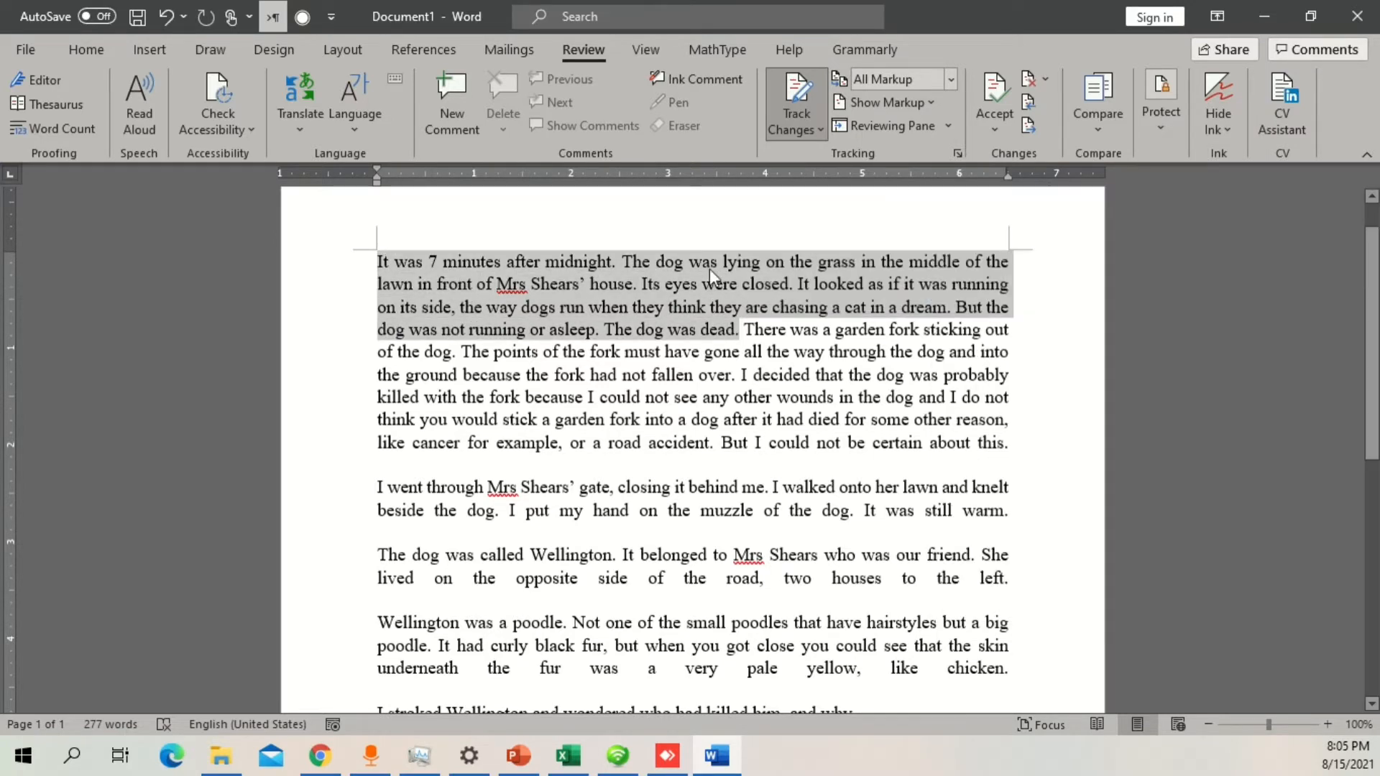
right_click(709, 269)
click(817, 579)
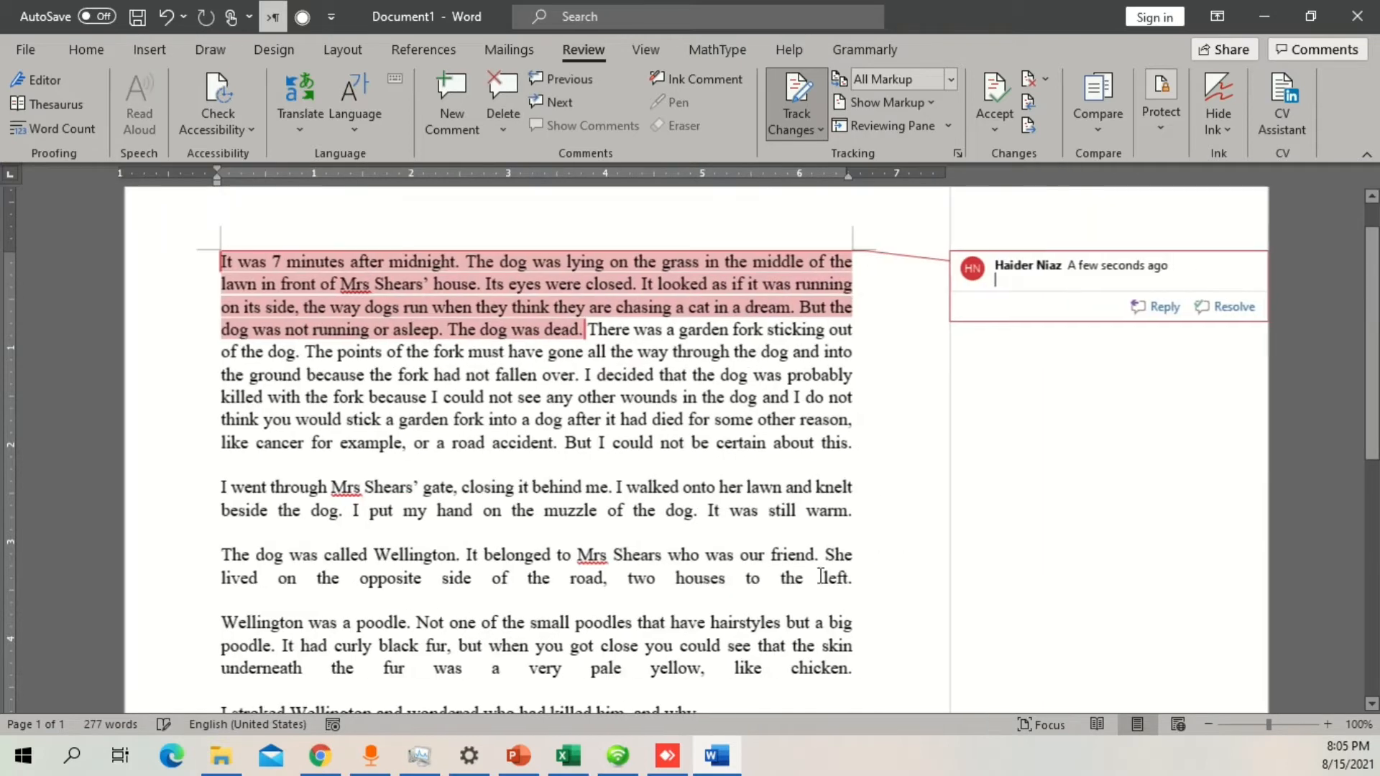
text(This is not)
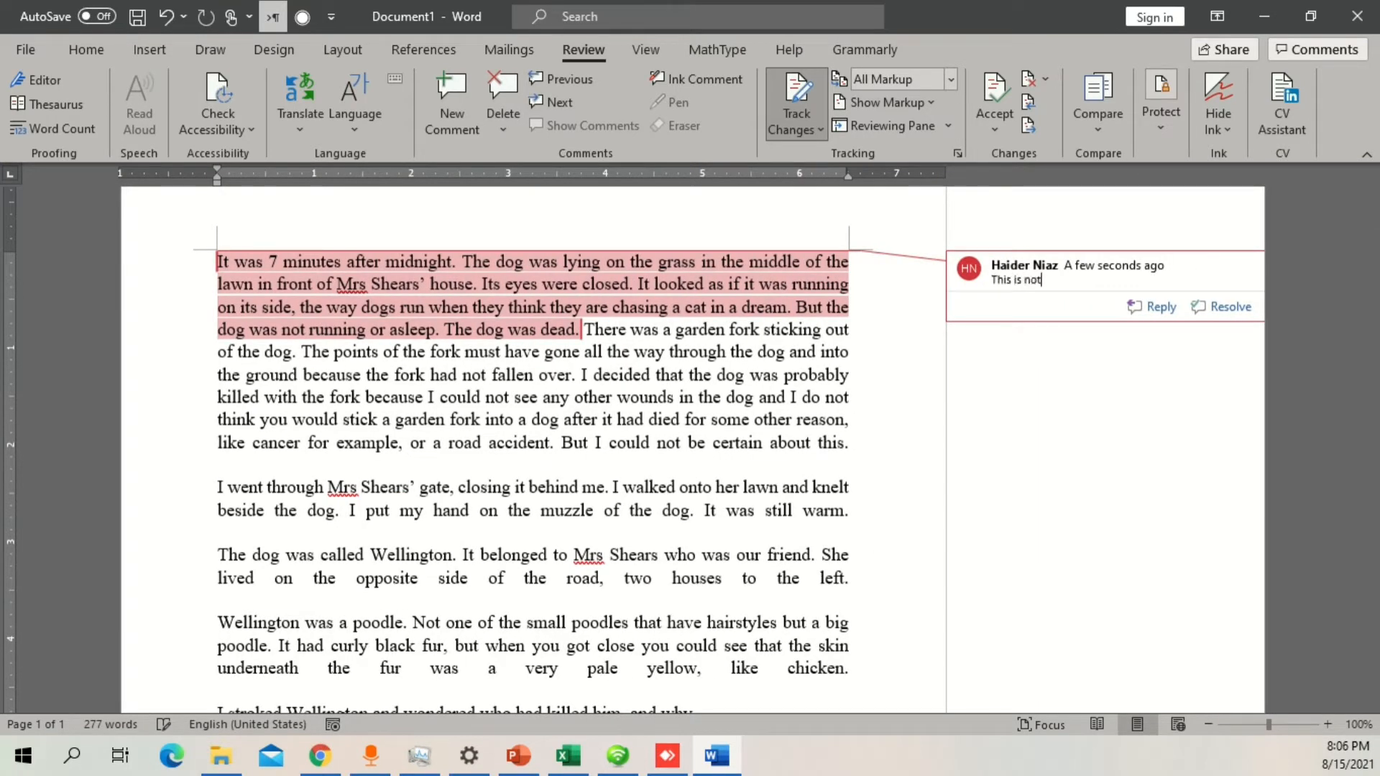
text( clear, please add more i)
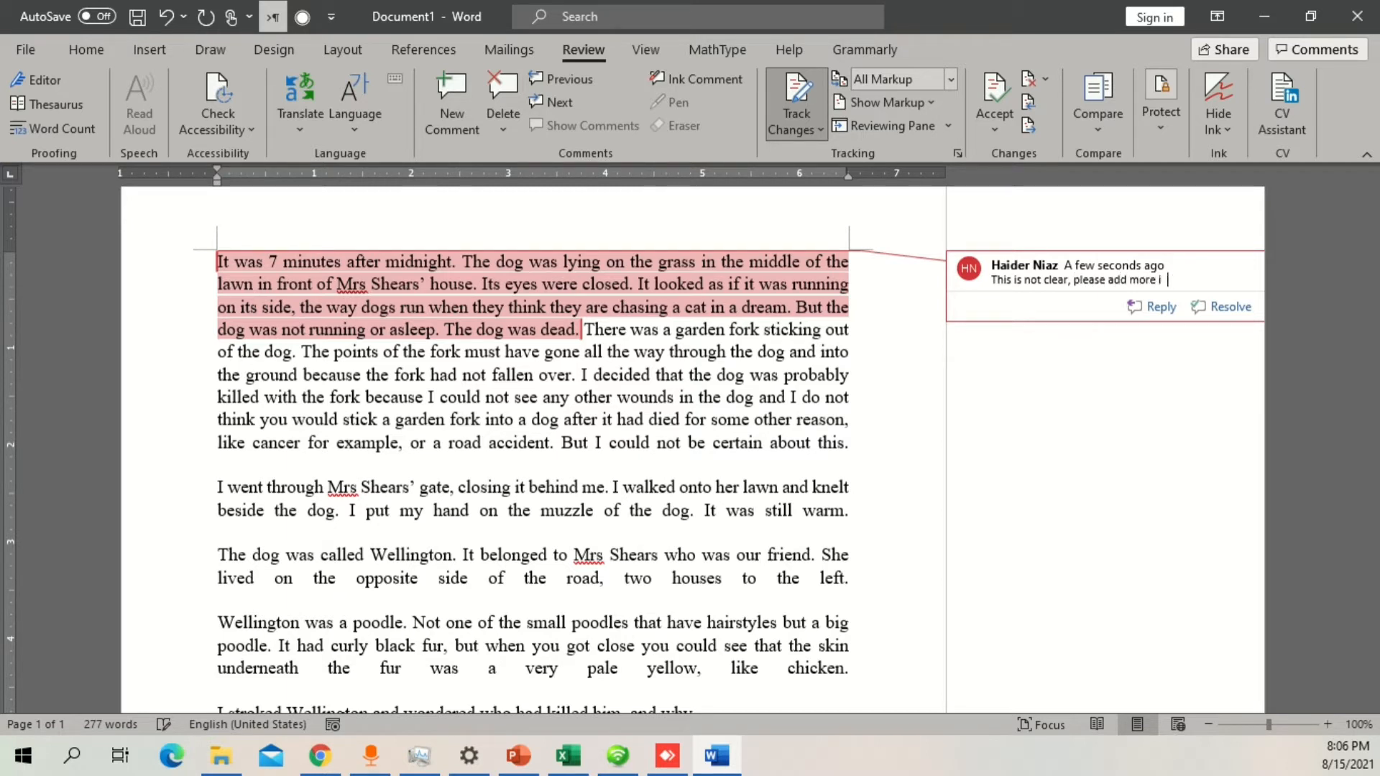
key(BackSpace)
key(BackSpace)
key(BackSpace)
key(BackSpace)
key(BackSpace)
key(BackSpace)
key(BackSpace)
key(BackSpace)
key(BackSpace)
key(BackSpace)
key(BackSpace)
key(BackSpace)
key(BackSpace)
key(BackSpace)
key(BackSpace)
key(BackSpace)
text(ease improve grammatical part.)
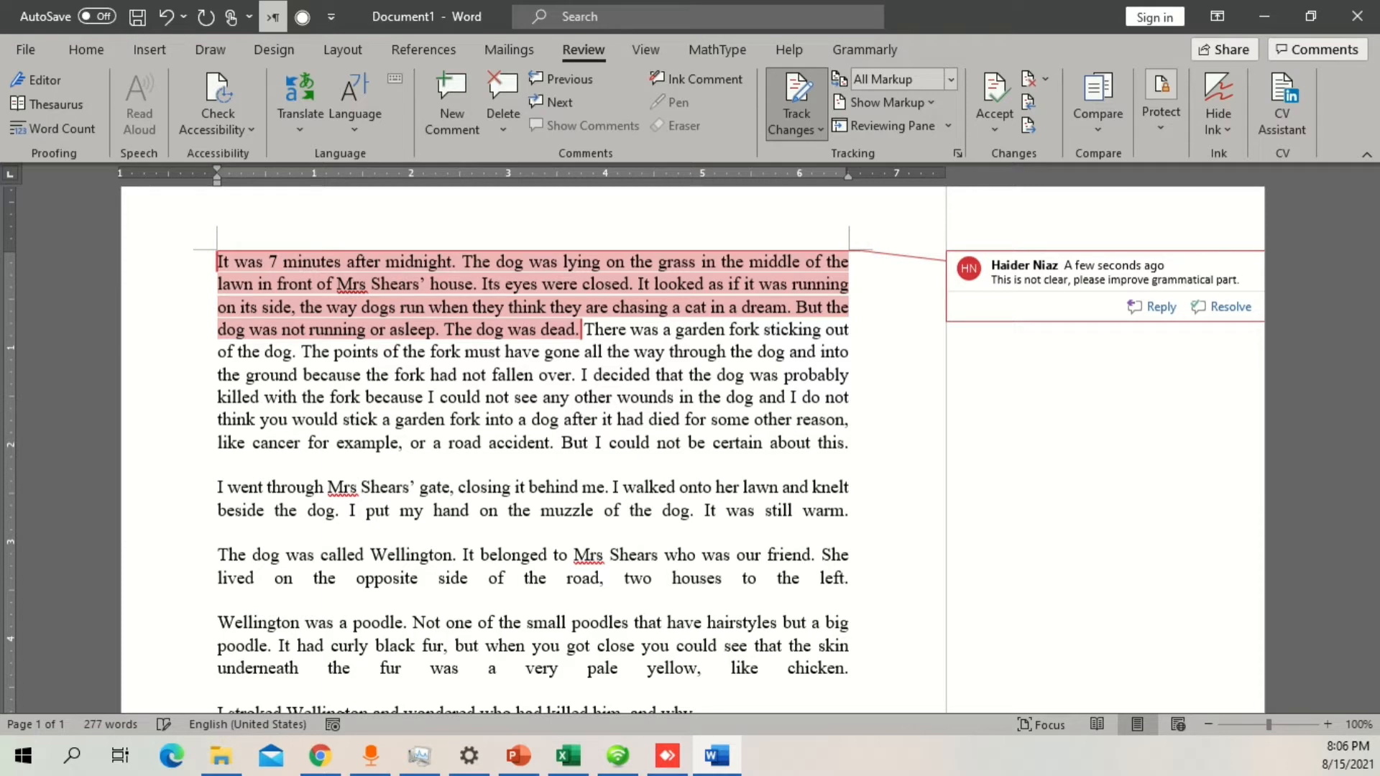
click(662, 527)
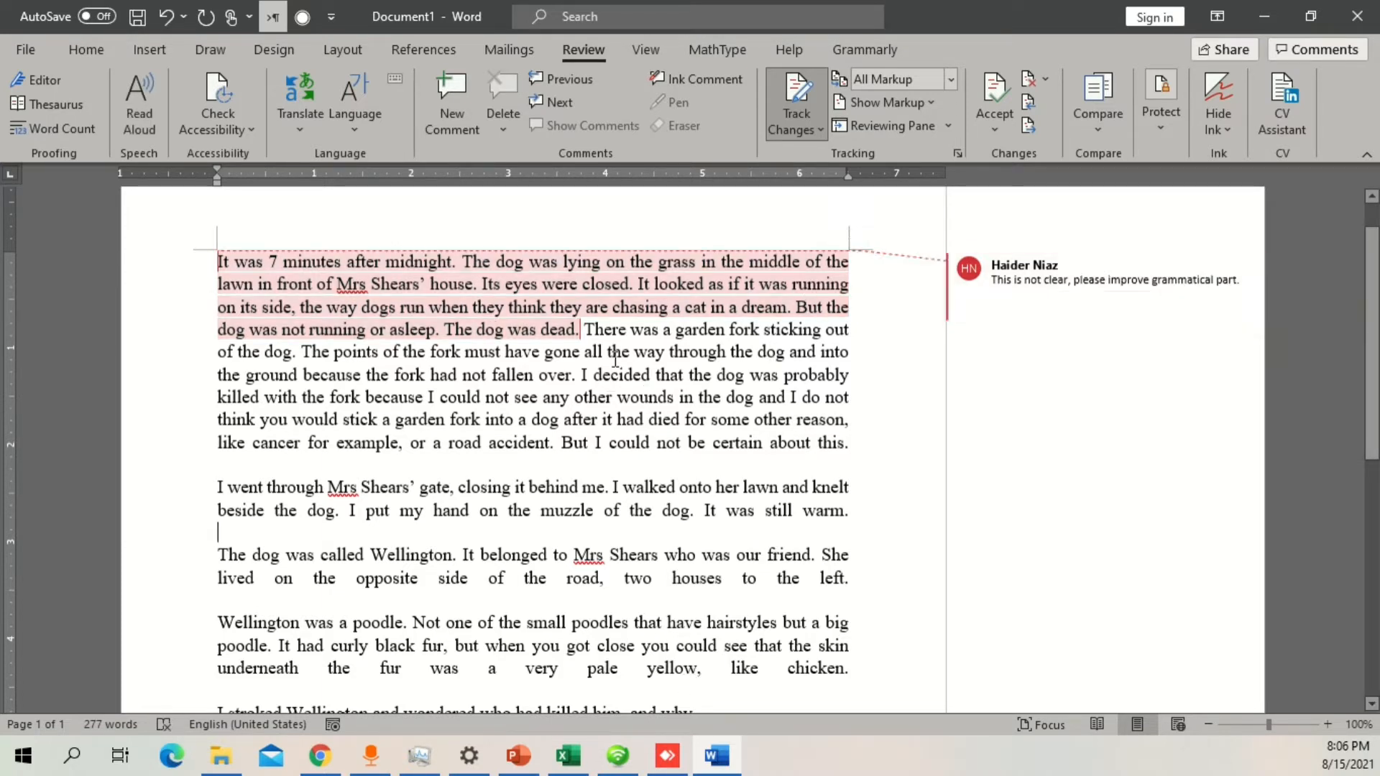
Step: Open Grammarly and accept its punctuation suggestion to write "Mrs." in the first paragraph
drag(615, 357, 271, 243)
click(366, 330)
click(74, 55)
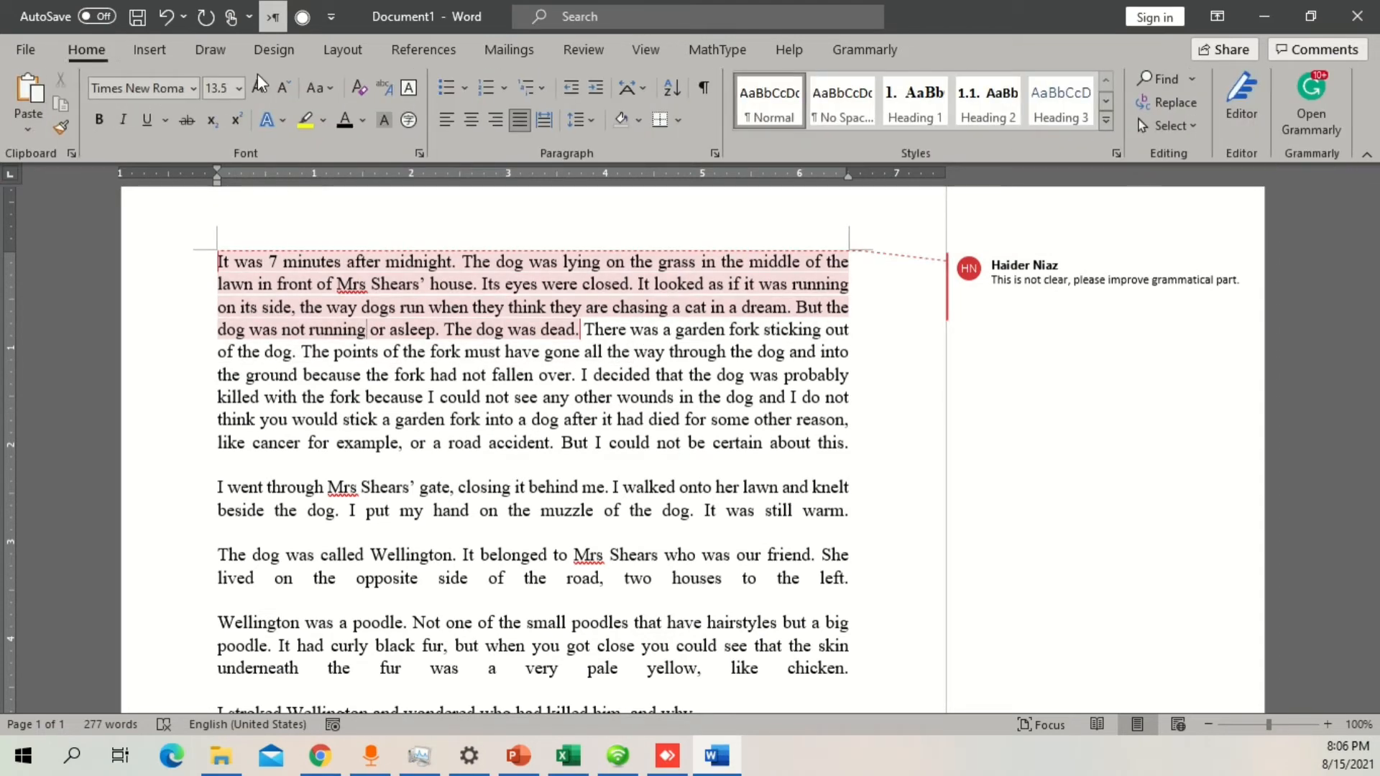
click(1294, 123)
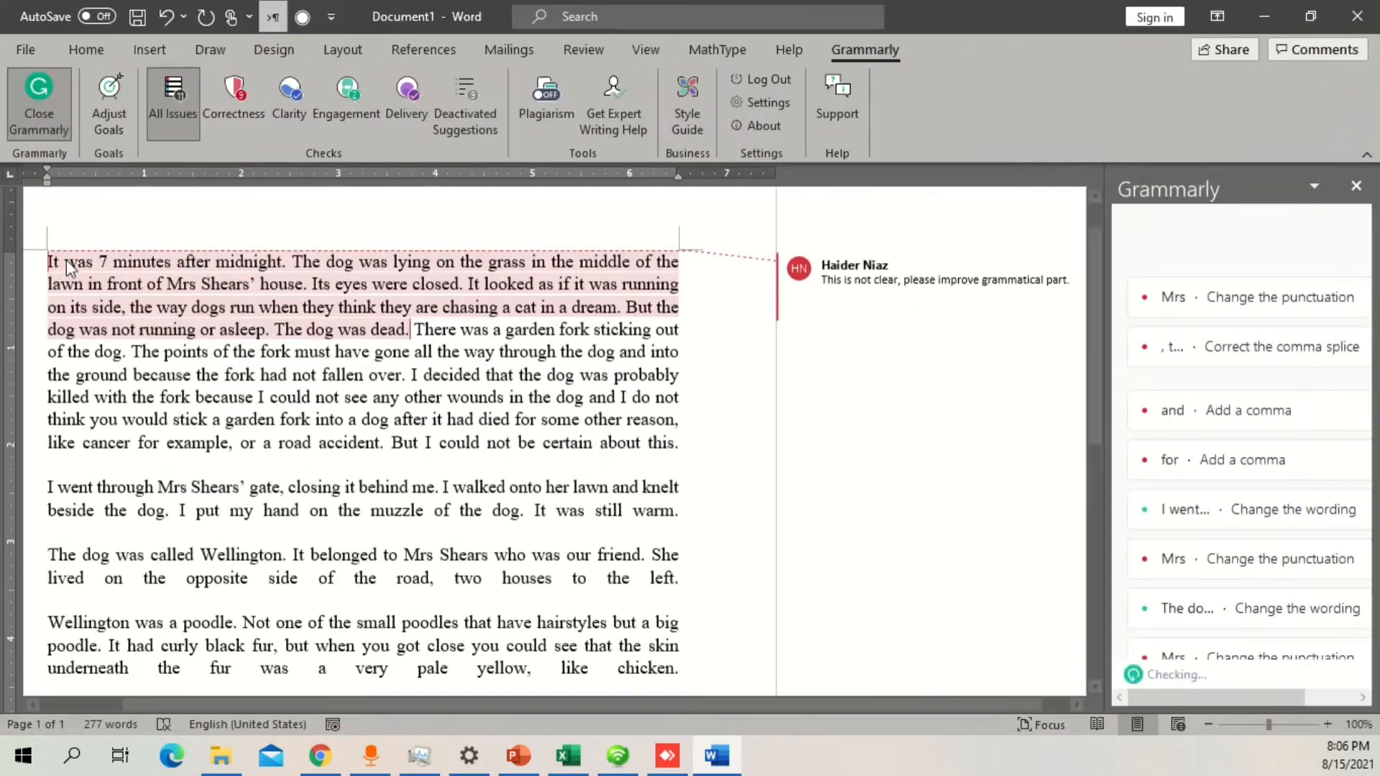
click(1274, 304)
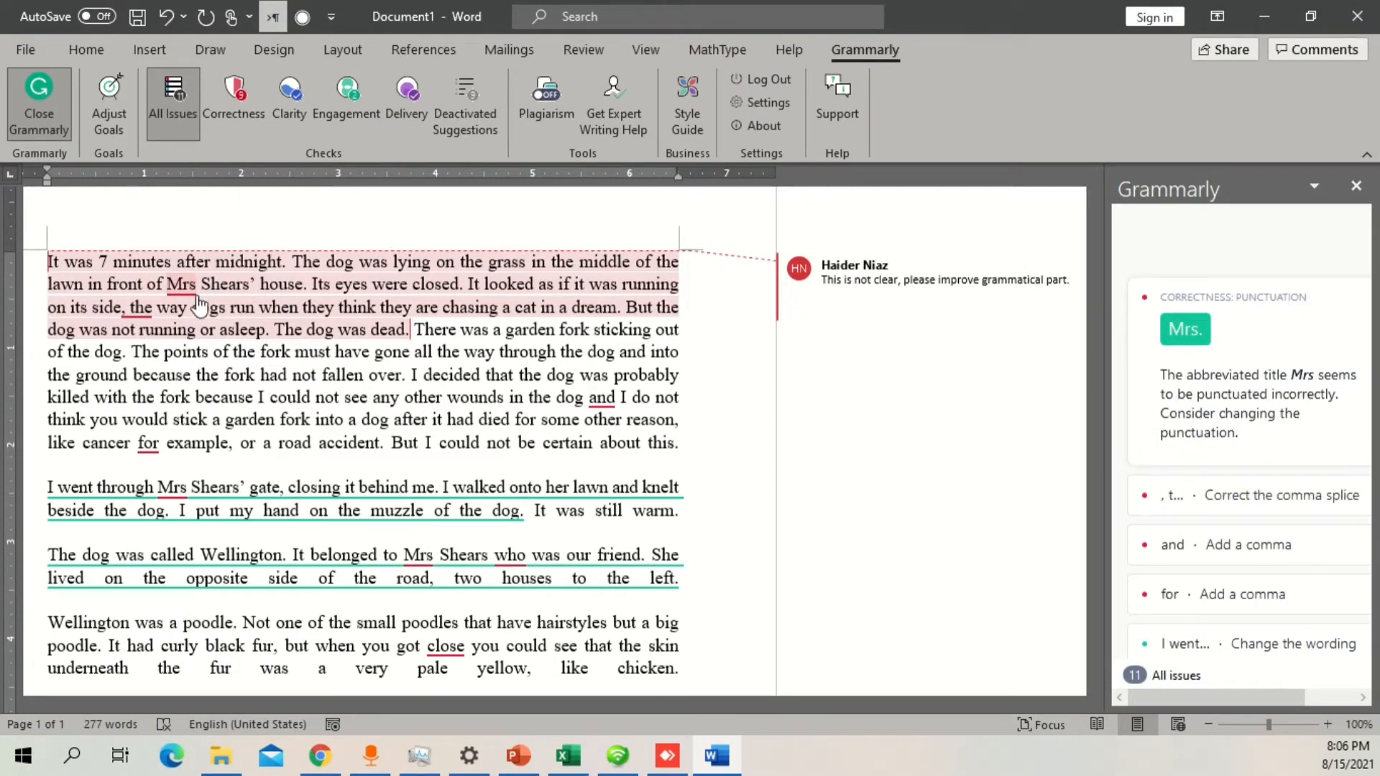
Step: Fix the comma splice after "on its side" by accepting Grammarly's replacement ", and the"
click(144, 314)
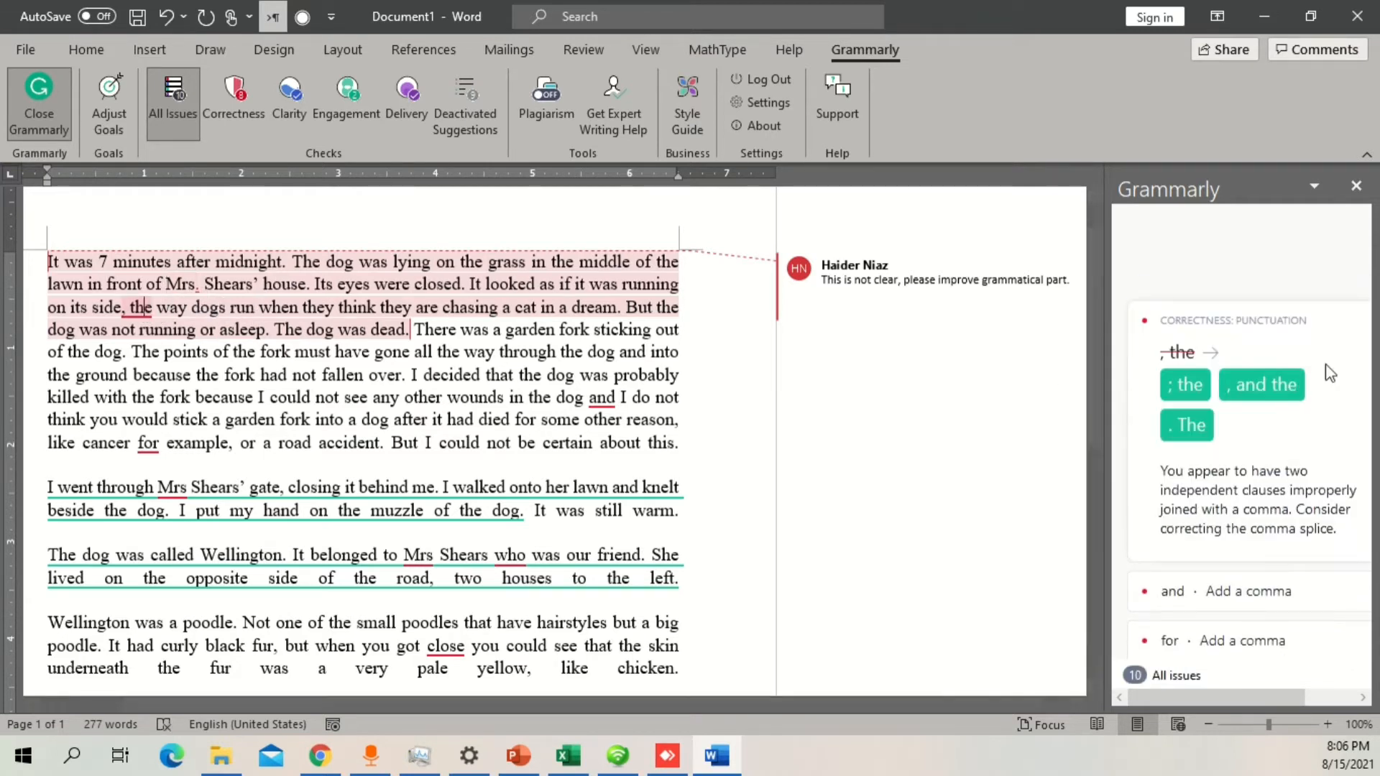
click(1286, 398)
click(166, 329)
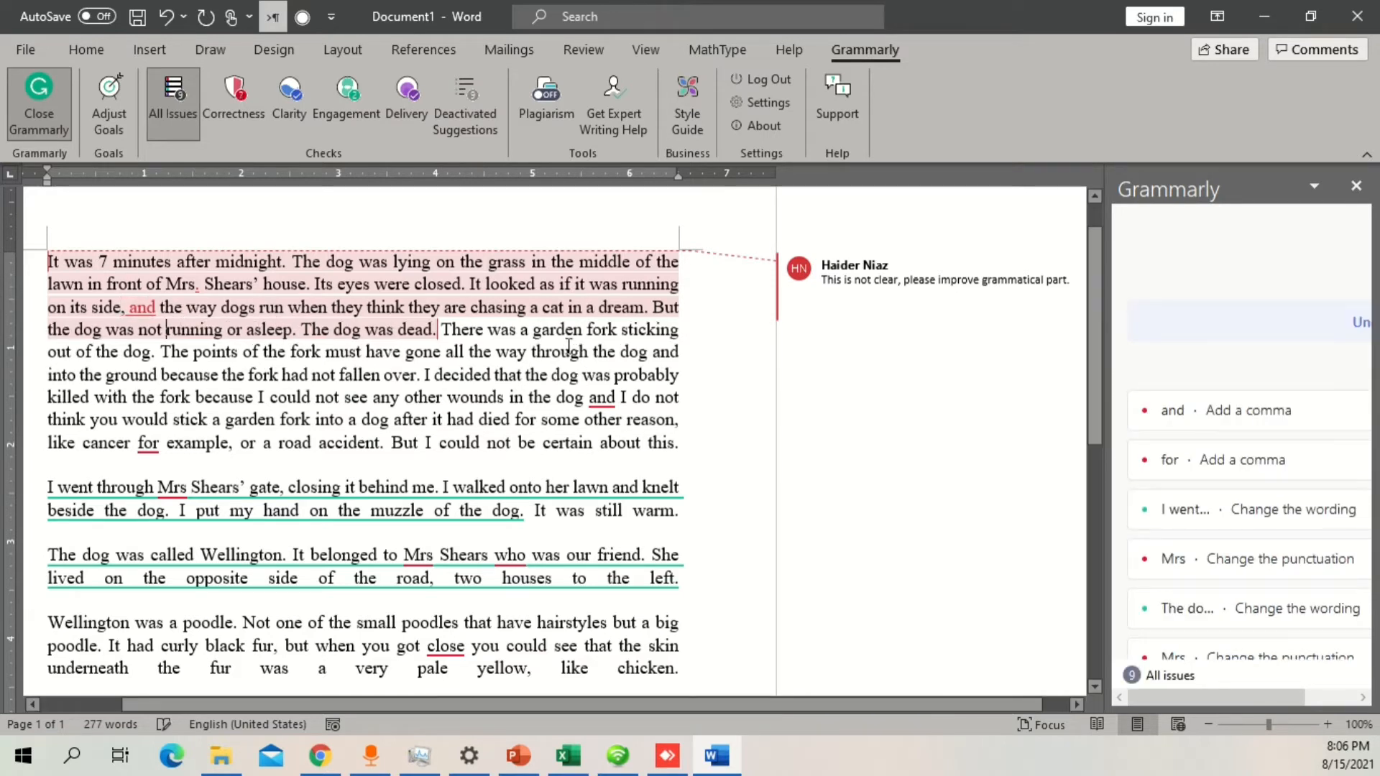
Step: Accept Grammarly's suggestion to add a comma before "and I do not think" and close the Grammarly pane
click(1172, 424)
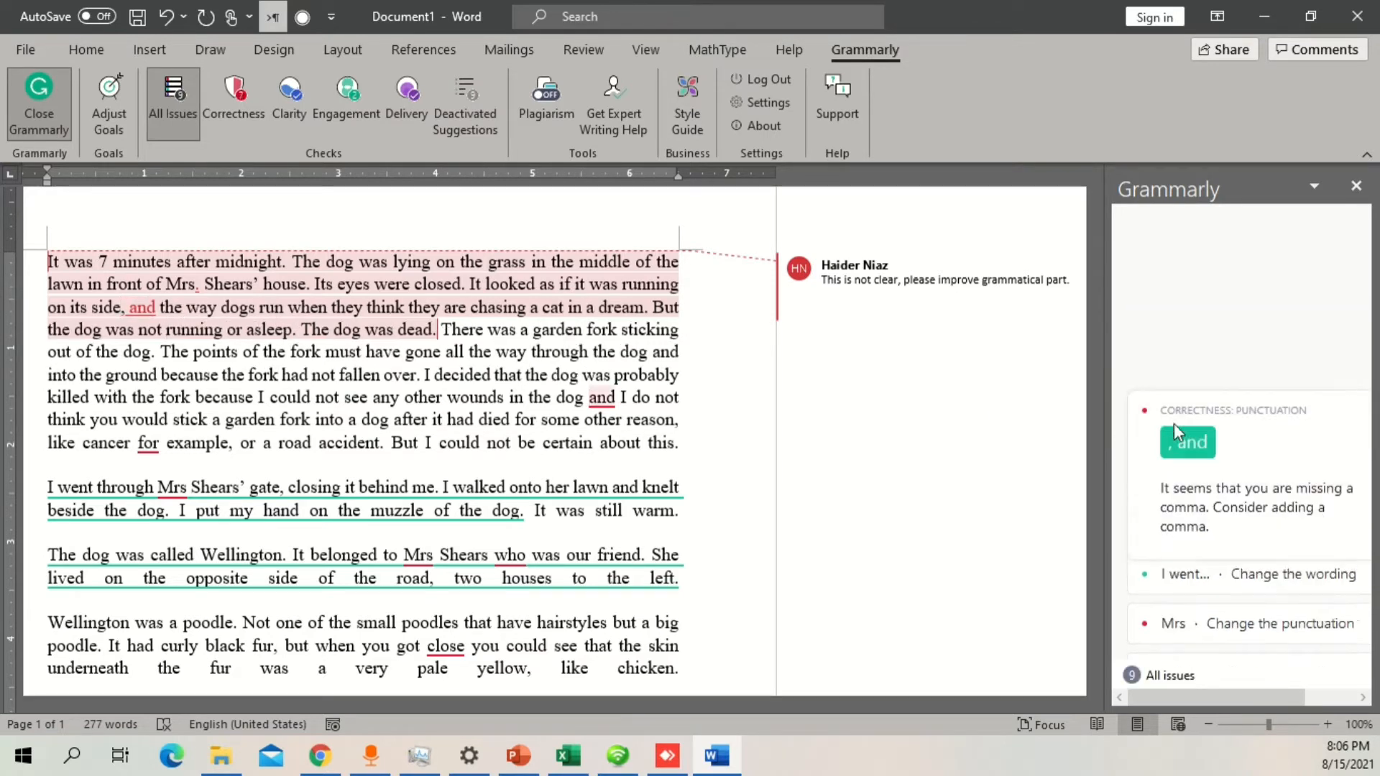
click(1154, 444)
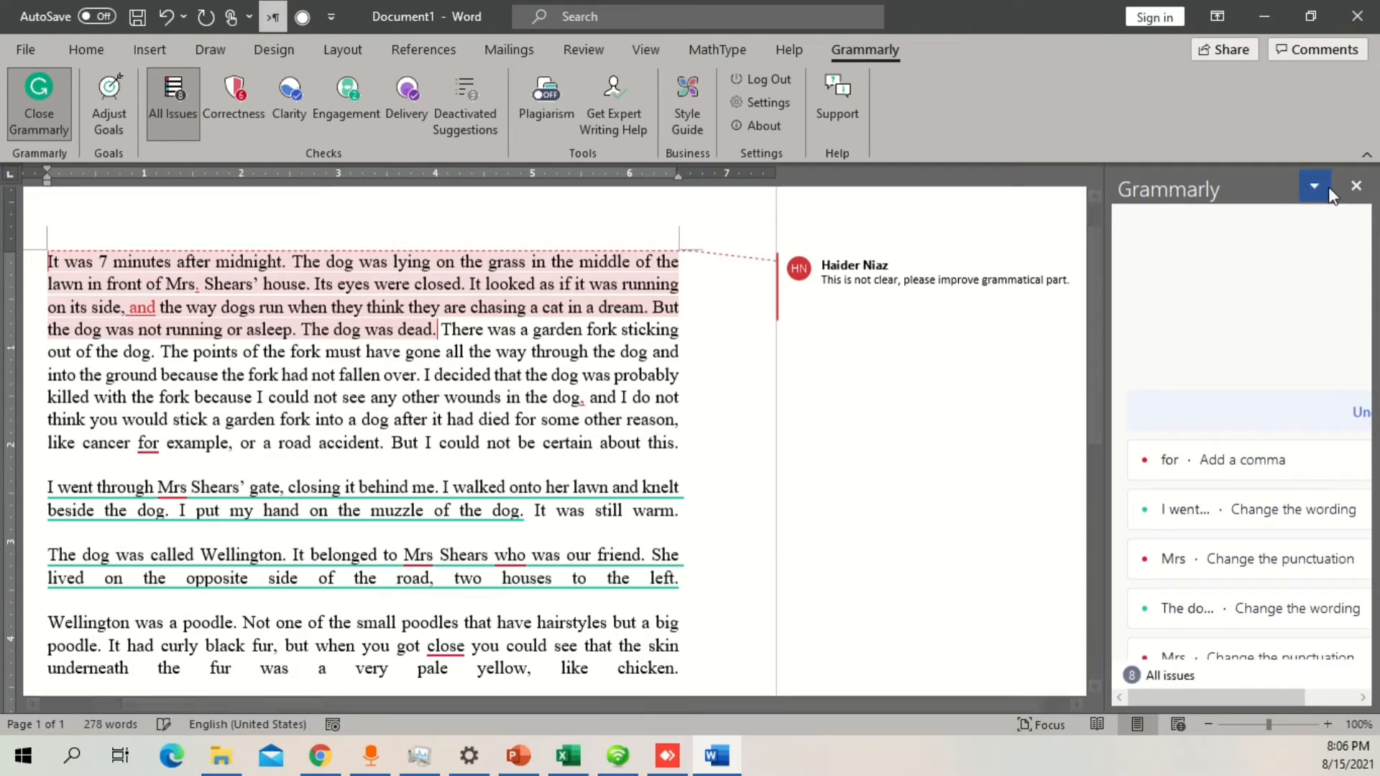
click(1357, 186)
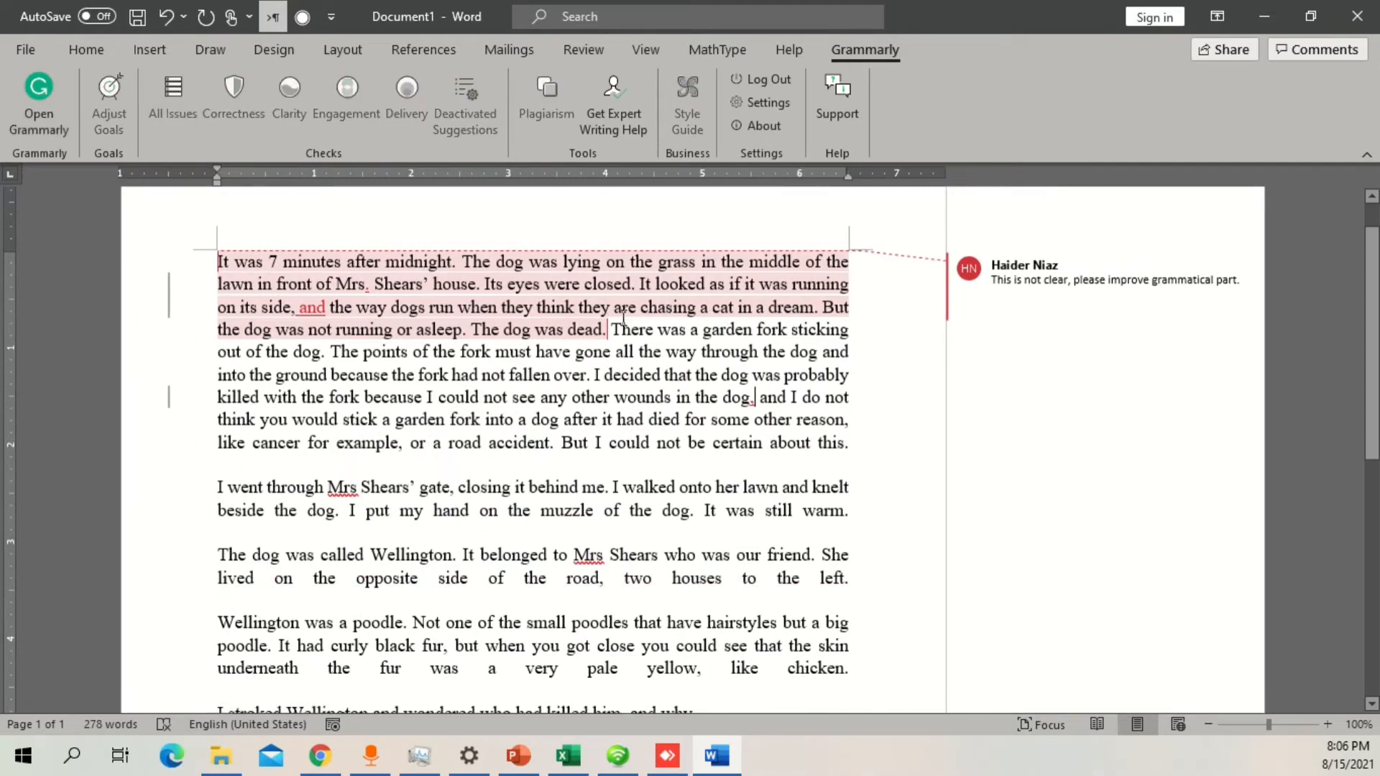
Step: Delete the sentence from "It looked as if it was running" to "chasing a cat in a dream." as a tracked change
drag(604, 330, 238, 260)
click(417, 331)
drag(640, 285, 822, 306)
key(Delete)
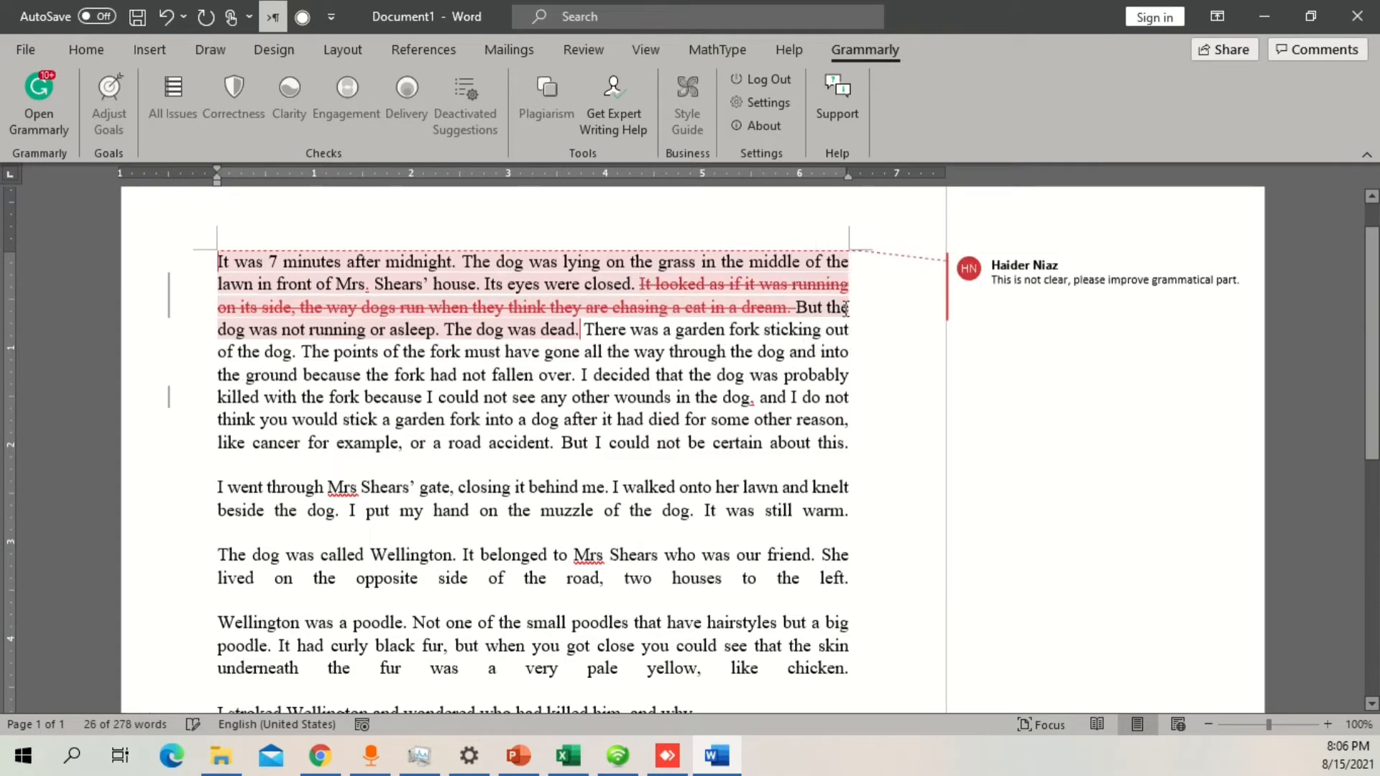
Step: Open the Reviewing Pane to list all tracked revisions and comments in the document
click(753, 374)
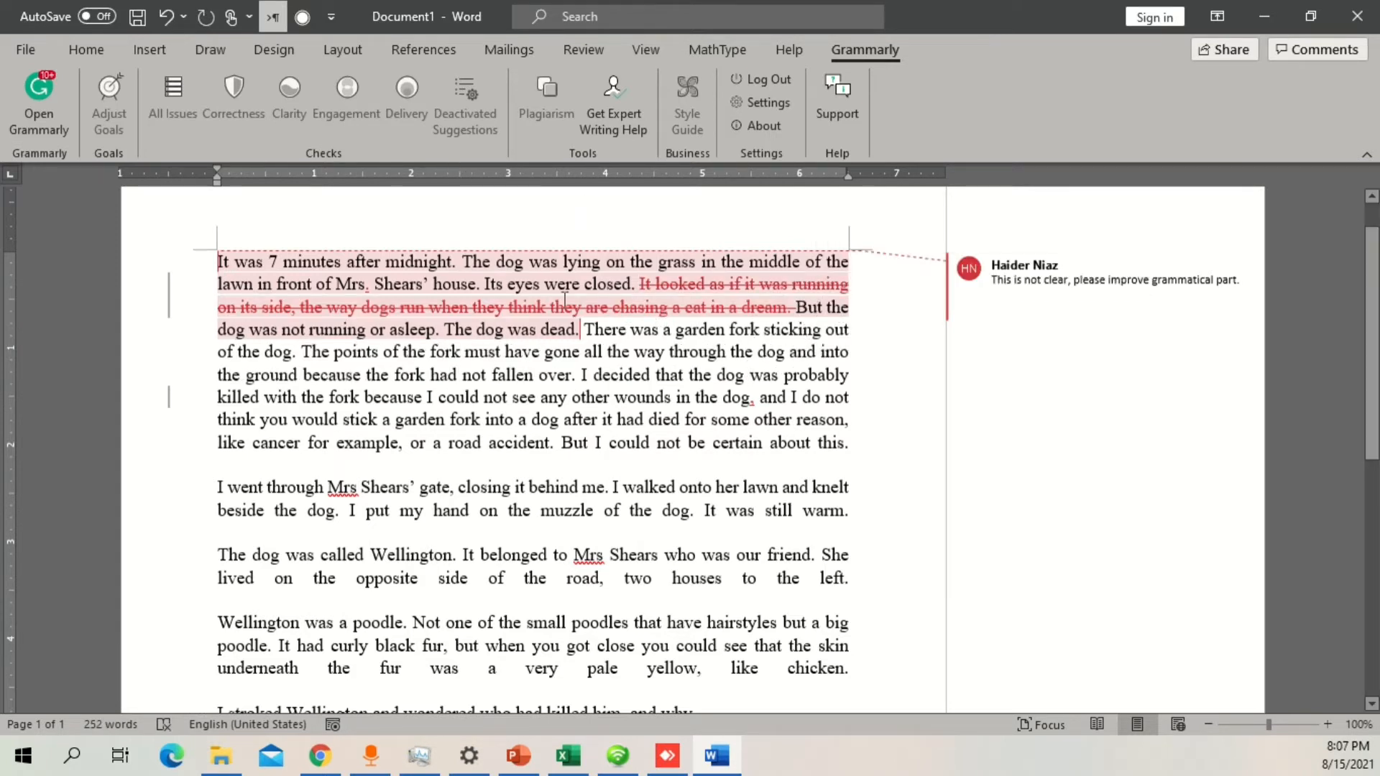
click(585, 50)
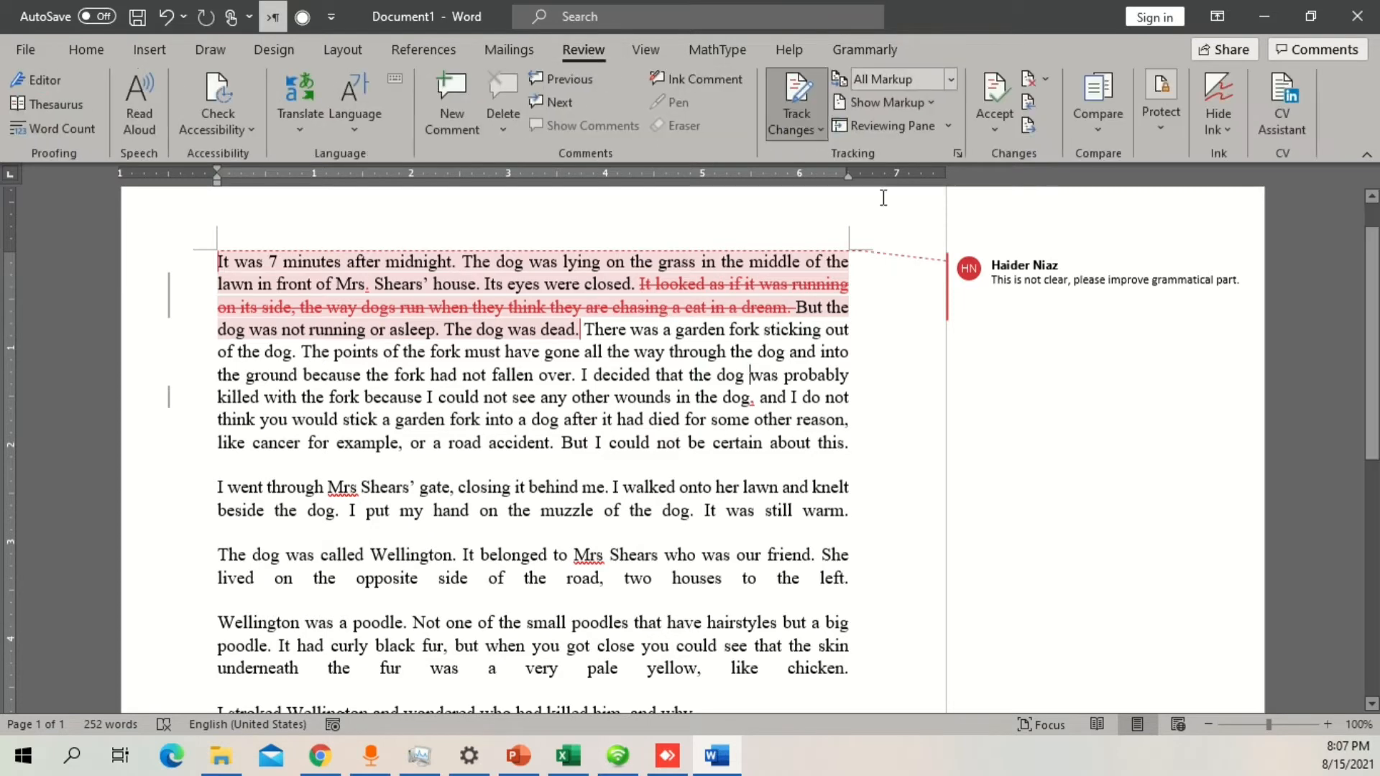
click(891, 126)
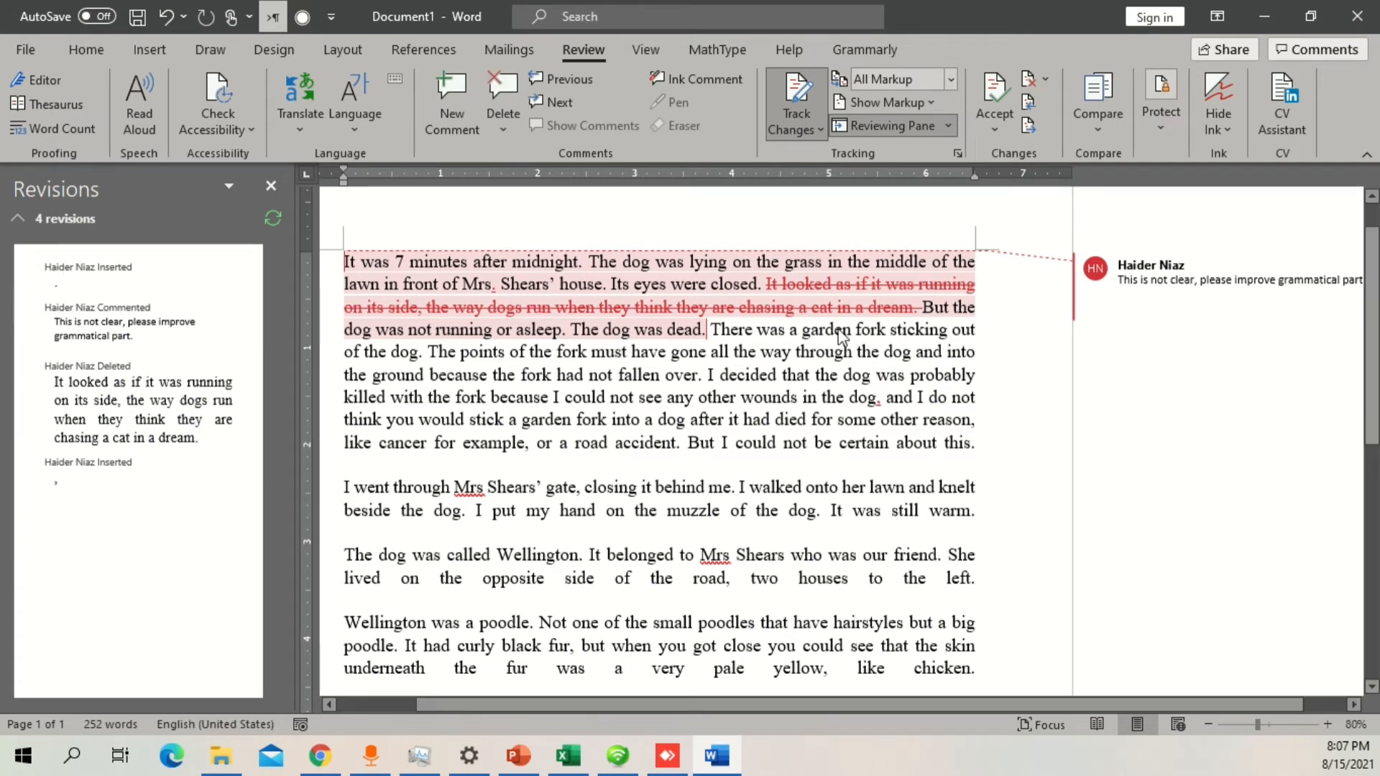
Step: Add the sentence "After working on this paragraph I thought to write an improved version of it." on a new line below the first paragraph
click(976, 446)
key(Return)
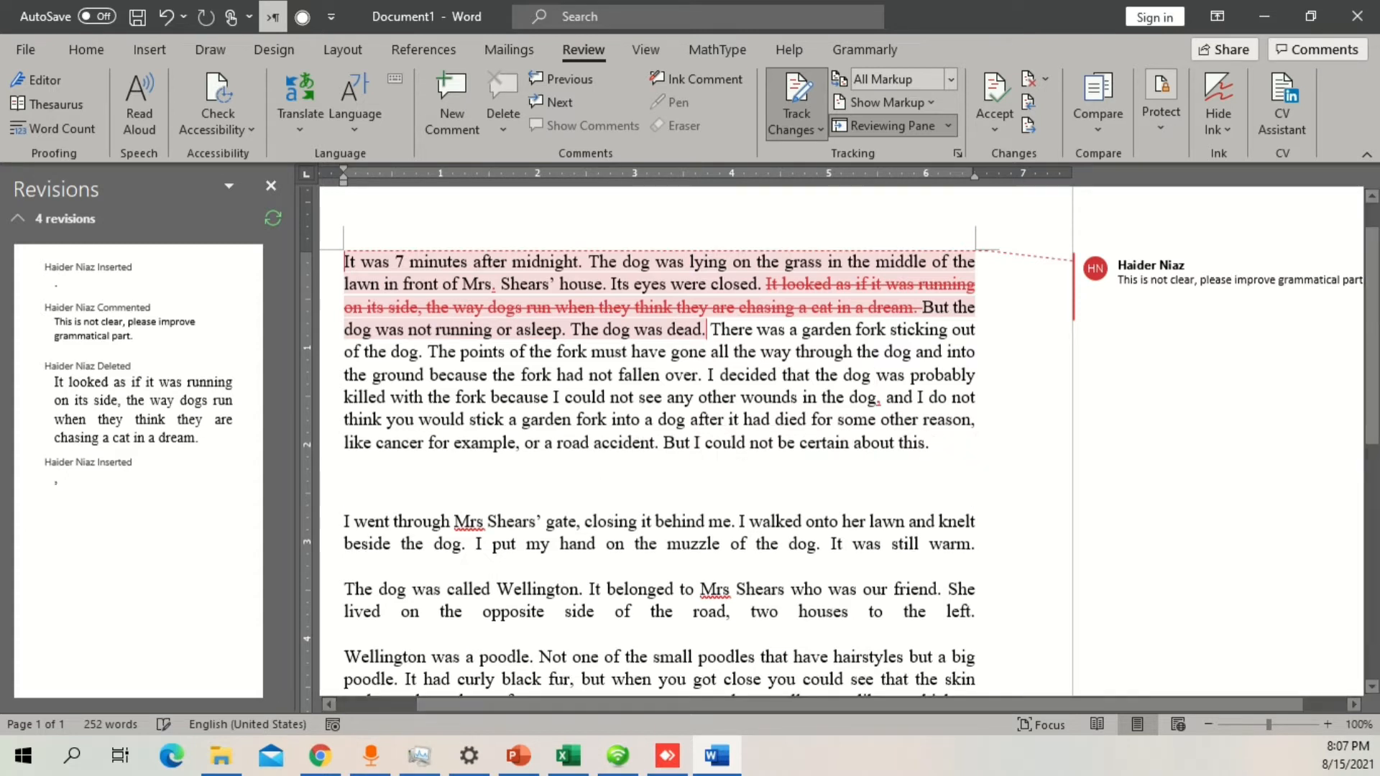
text(After )
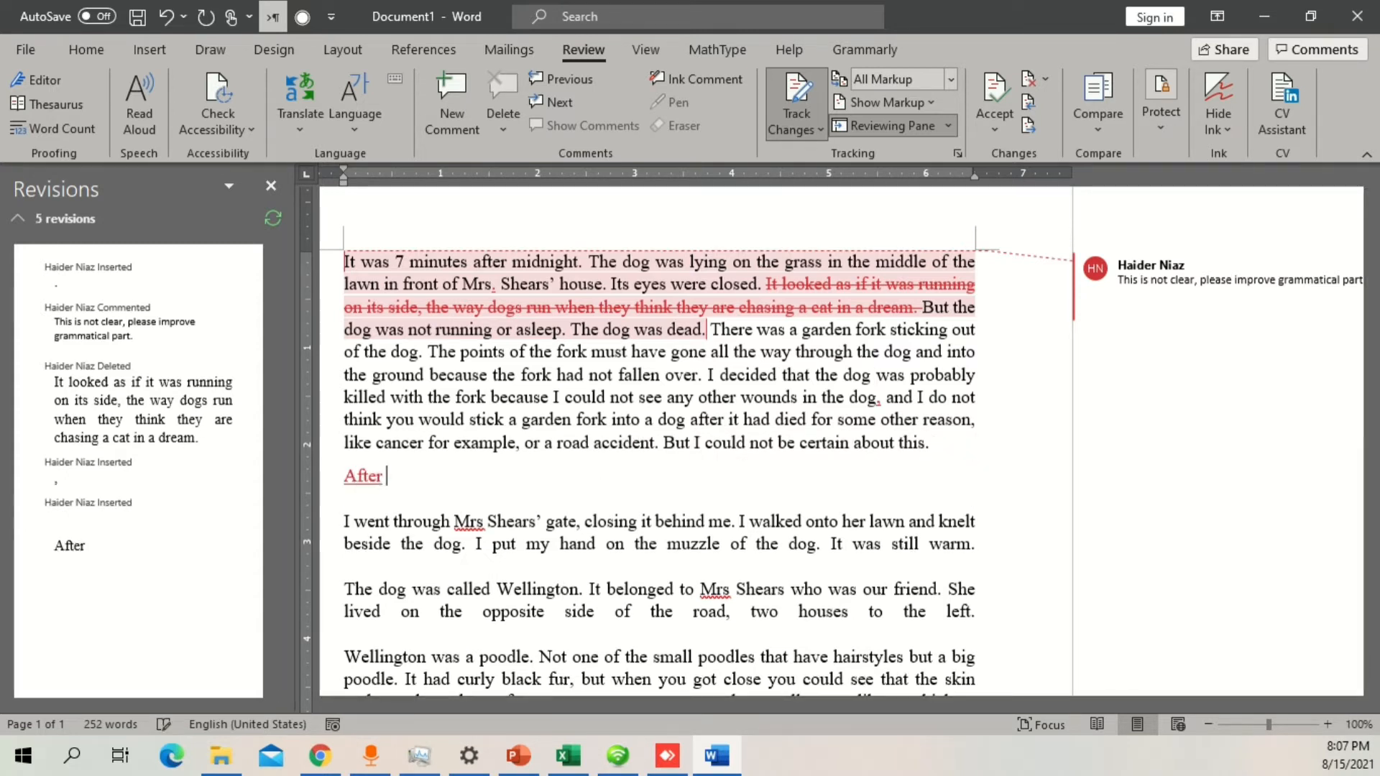
text(working o)
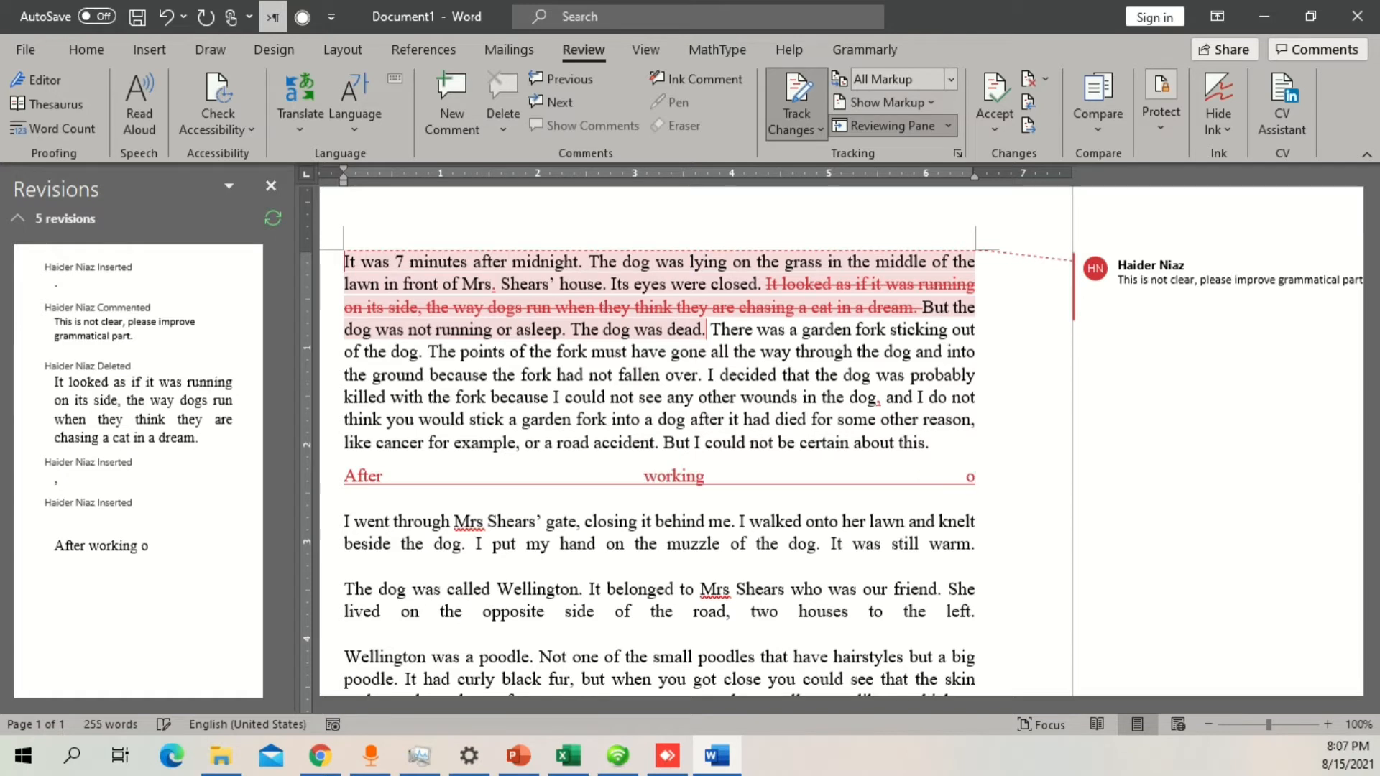
text(n this)
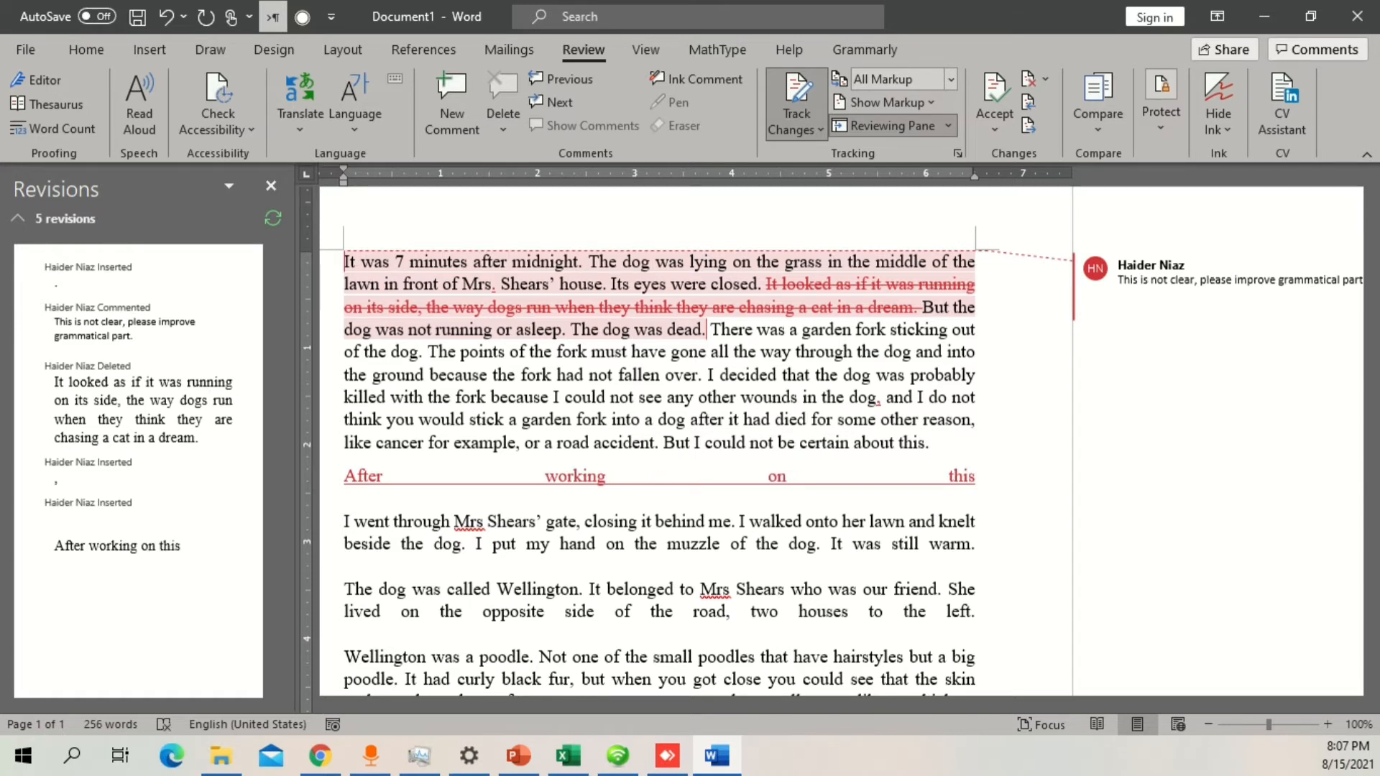
text( parag)
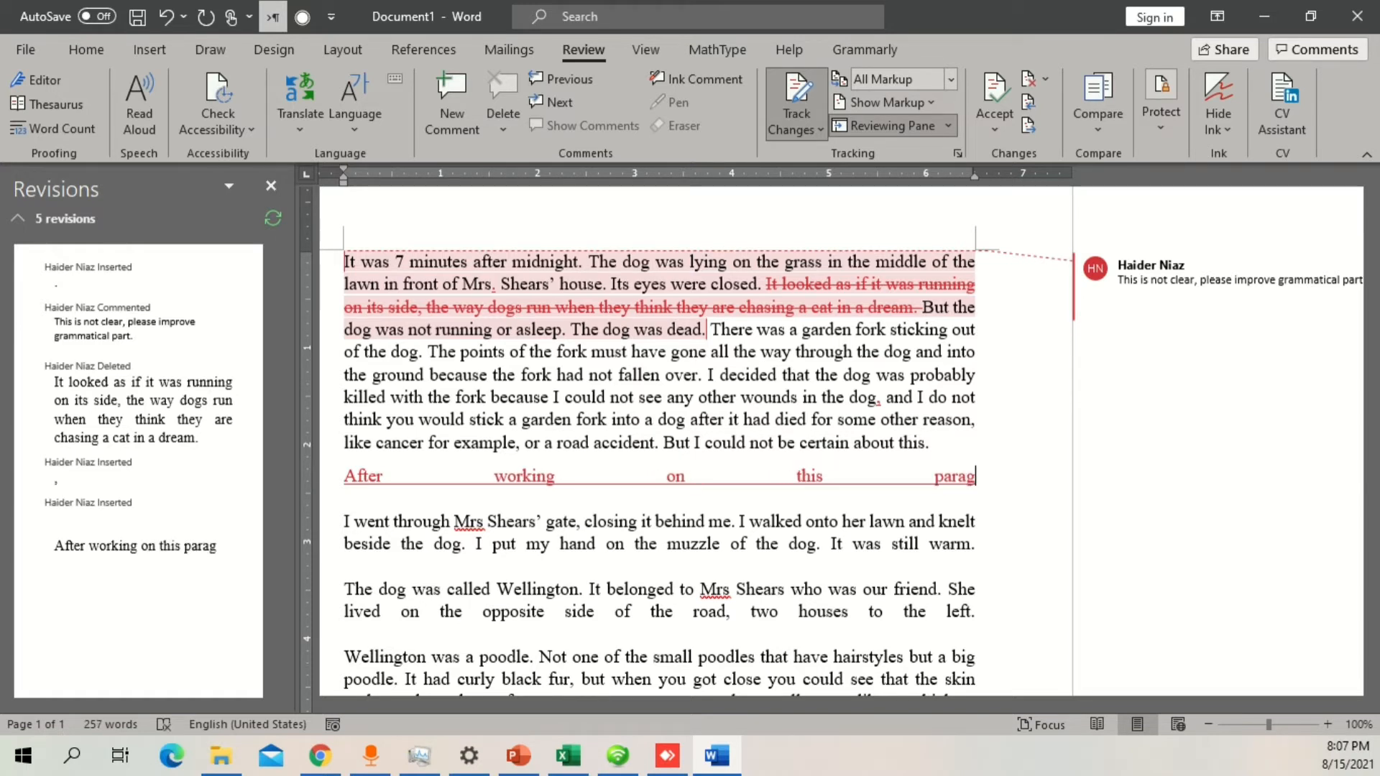
text(h)
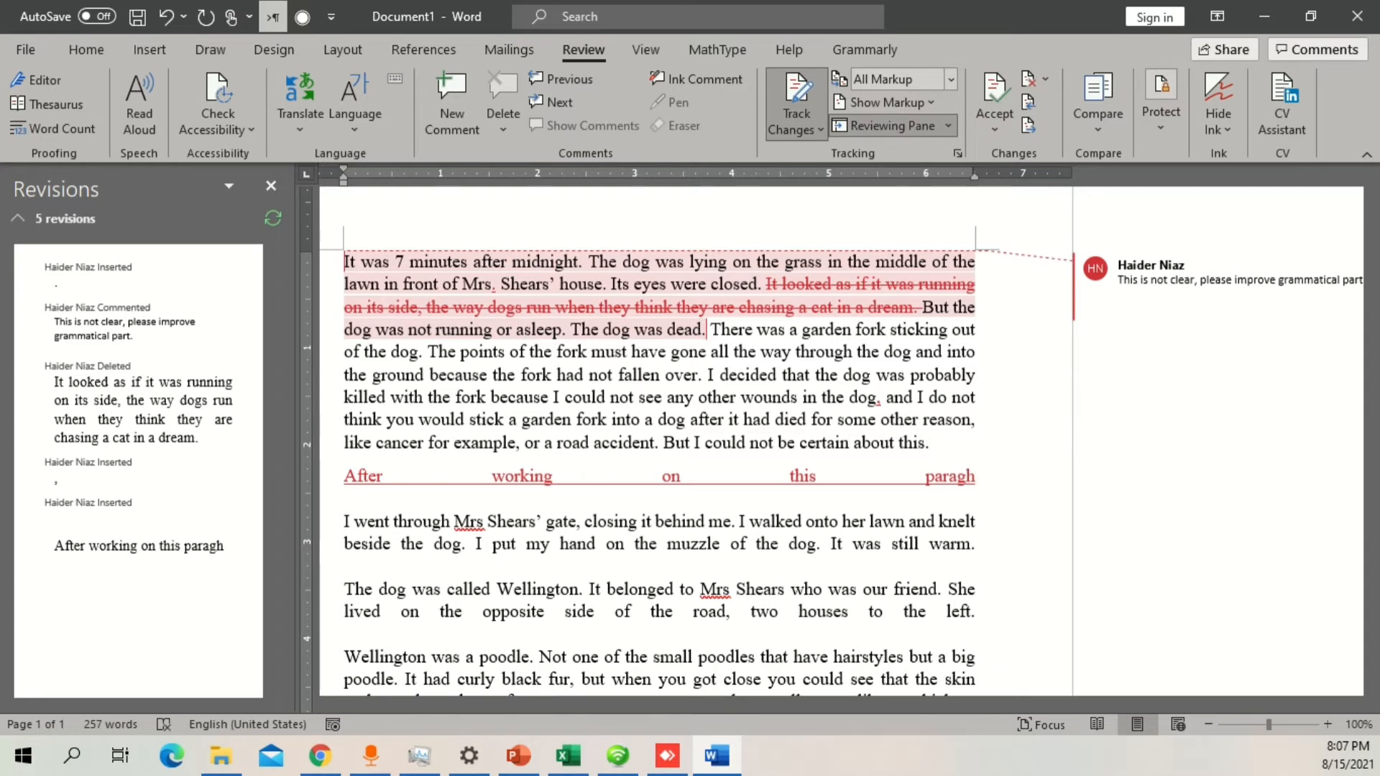
key(BackSpace)
text(raph I)
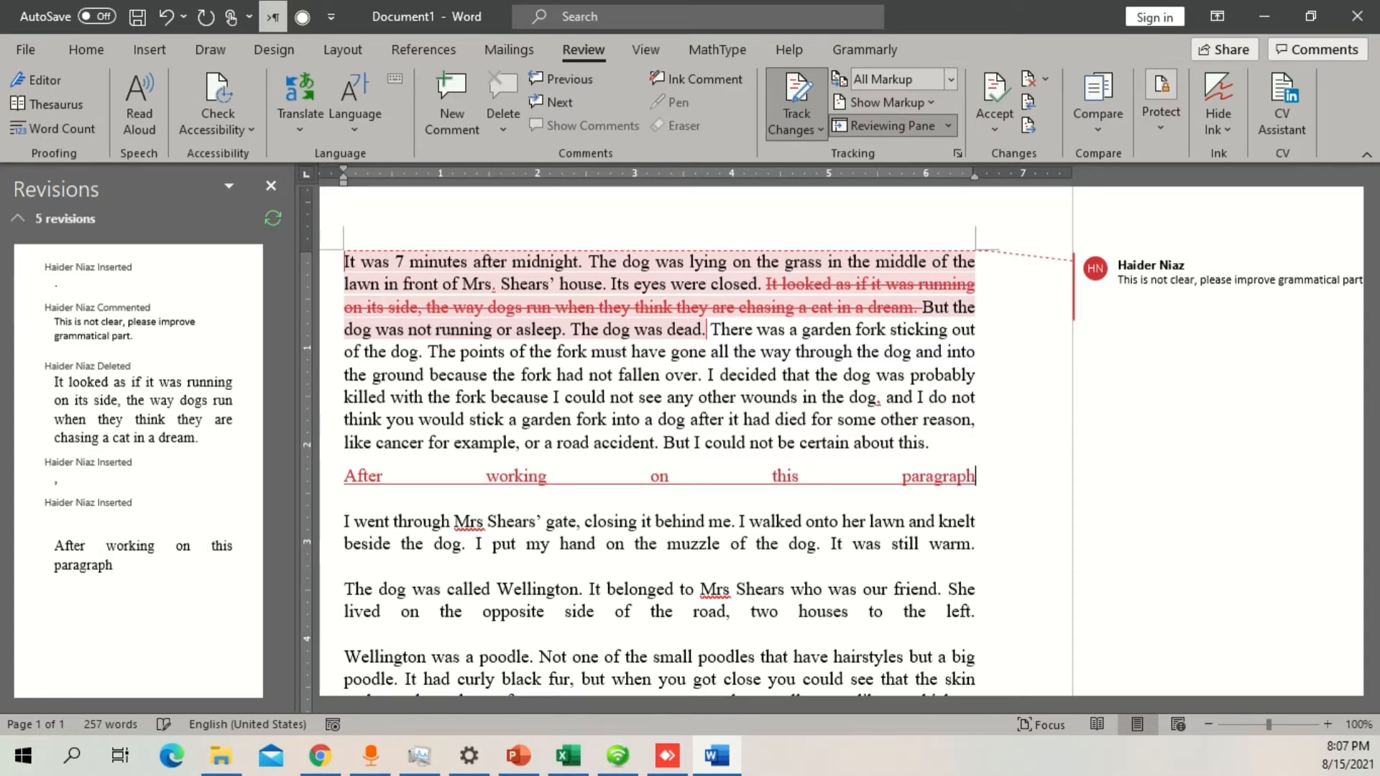
text( thought )
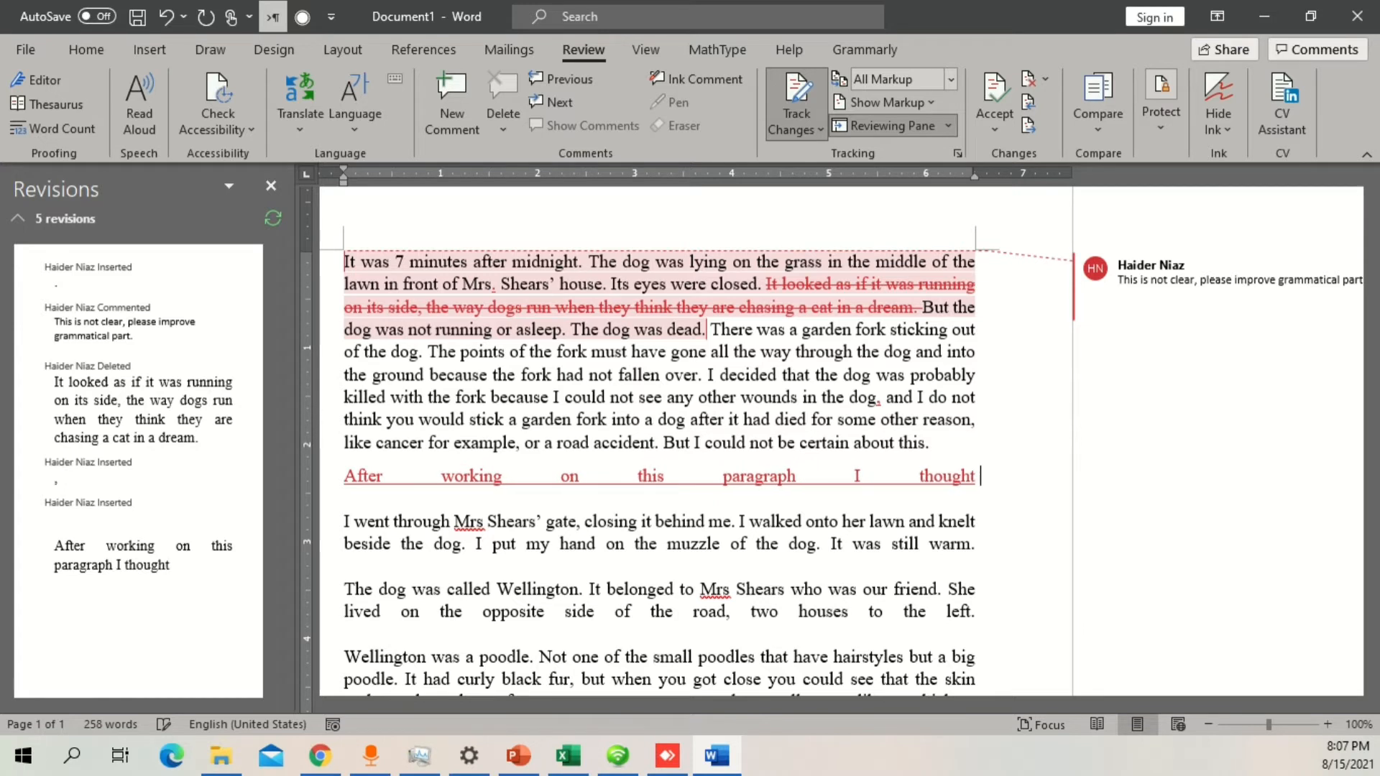
text(to write an im)
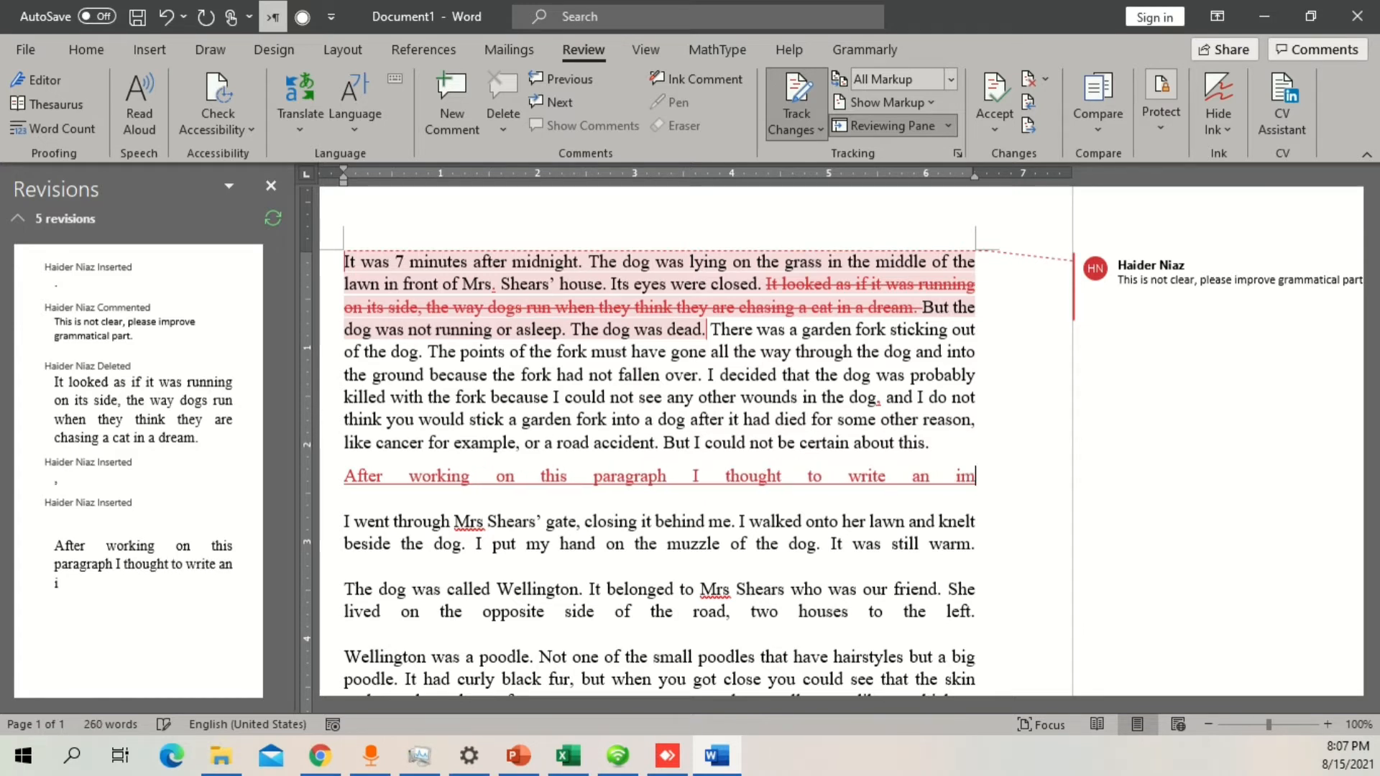
text(proved version of it.)
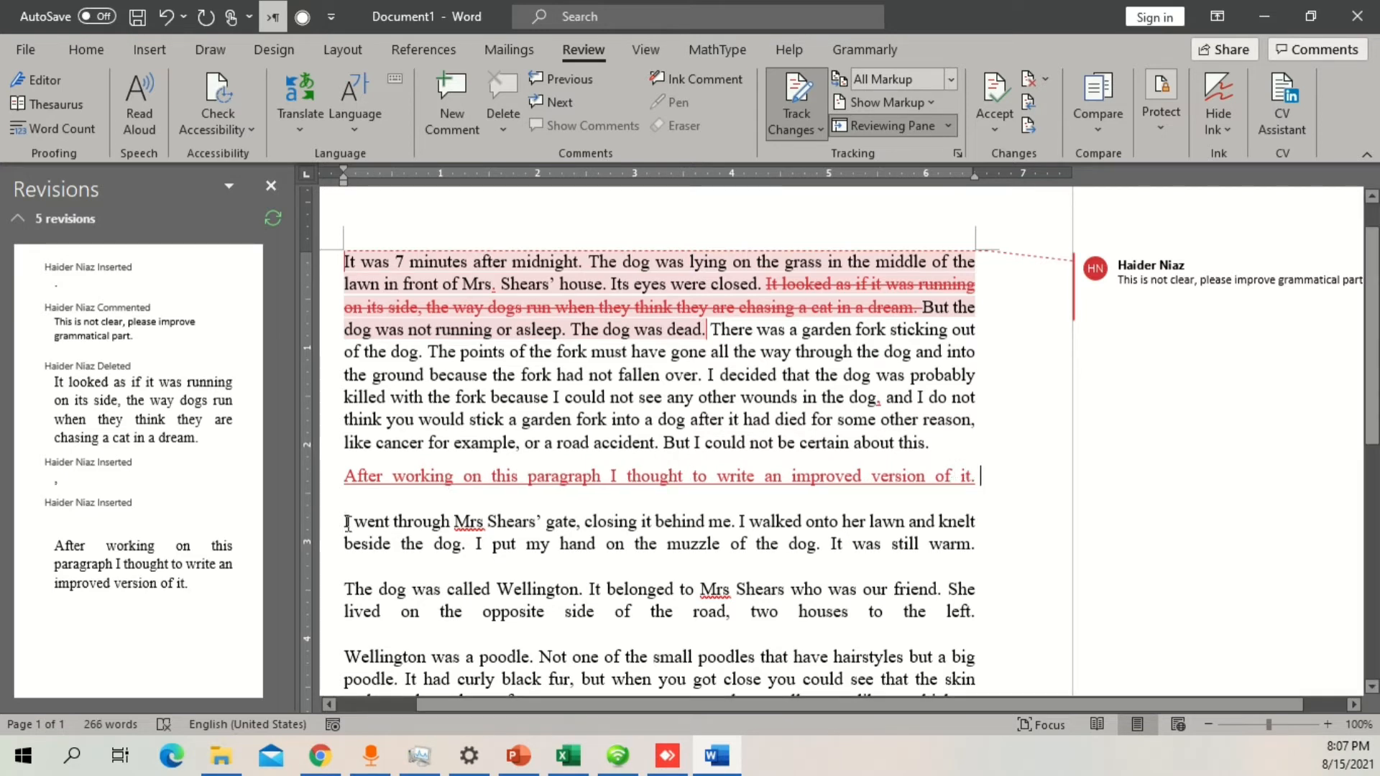
Step: Join the newly added sentence to the end of the first paragraph by removing the line break before it
key(Delete)
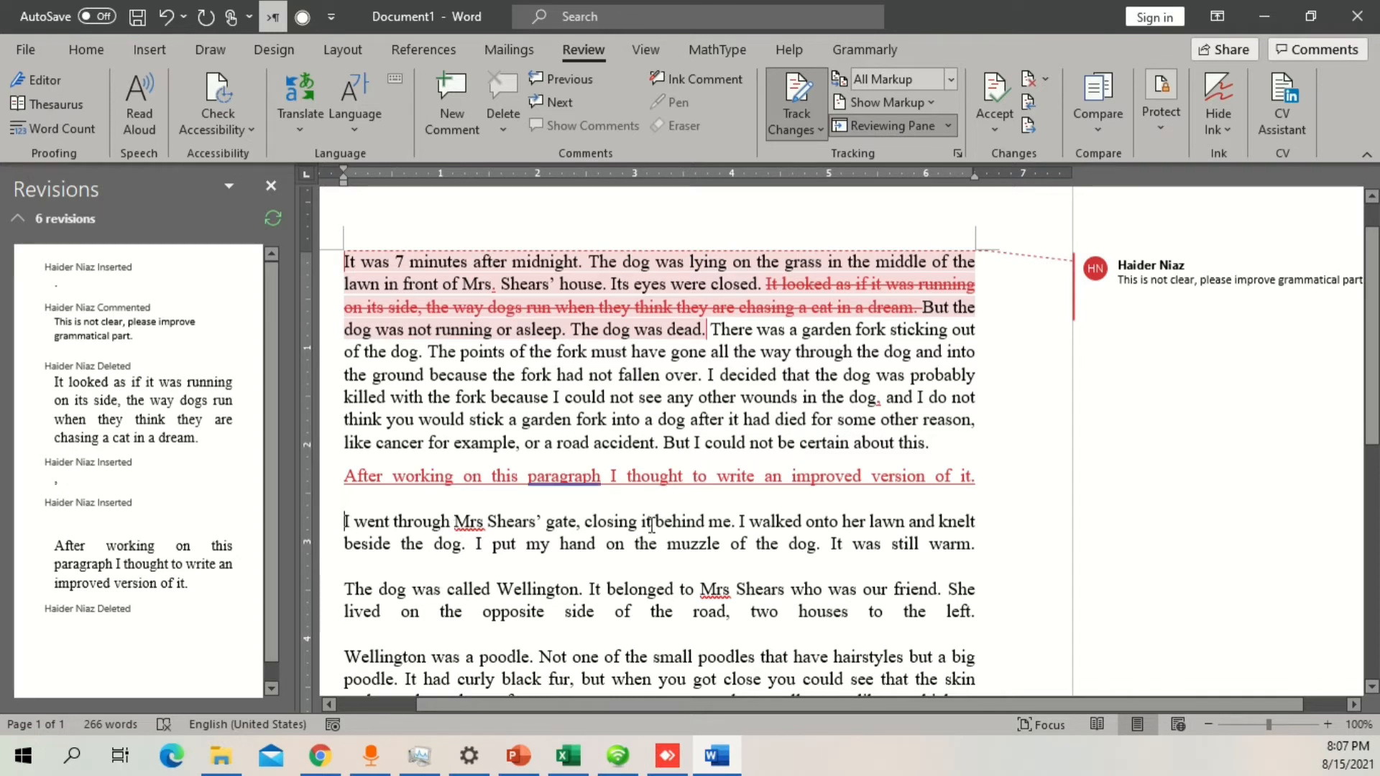
key(ctrl+z)
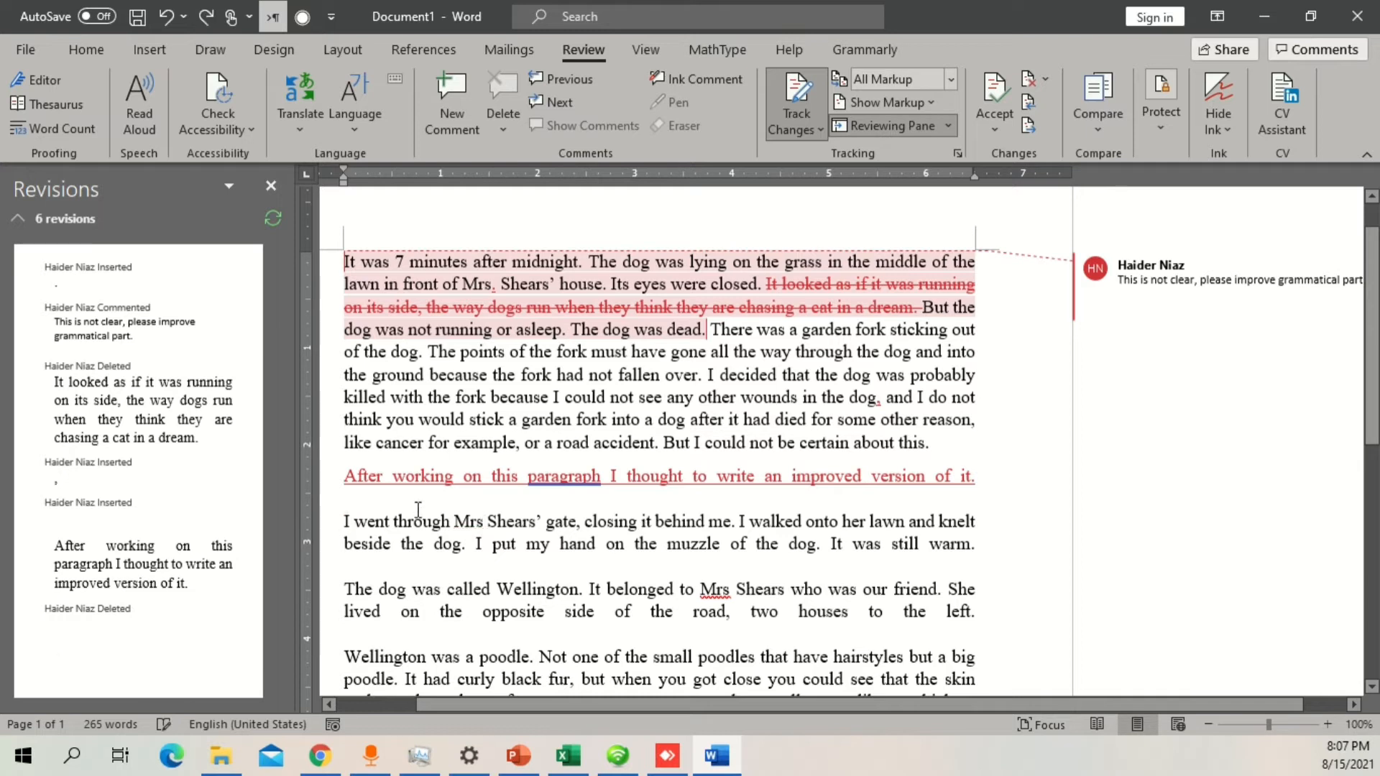
click(554, 478)
key(BackSpace)
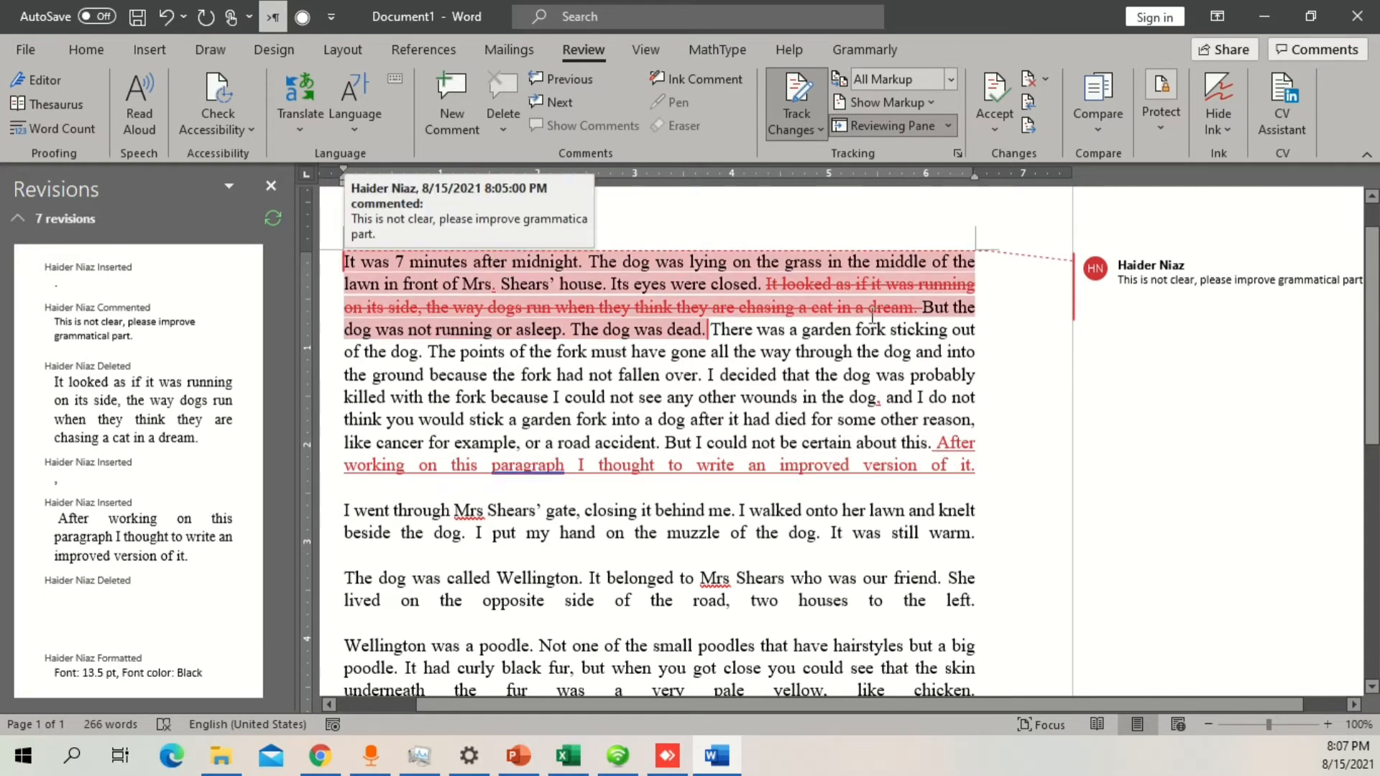
click(871, 262)
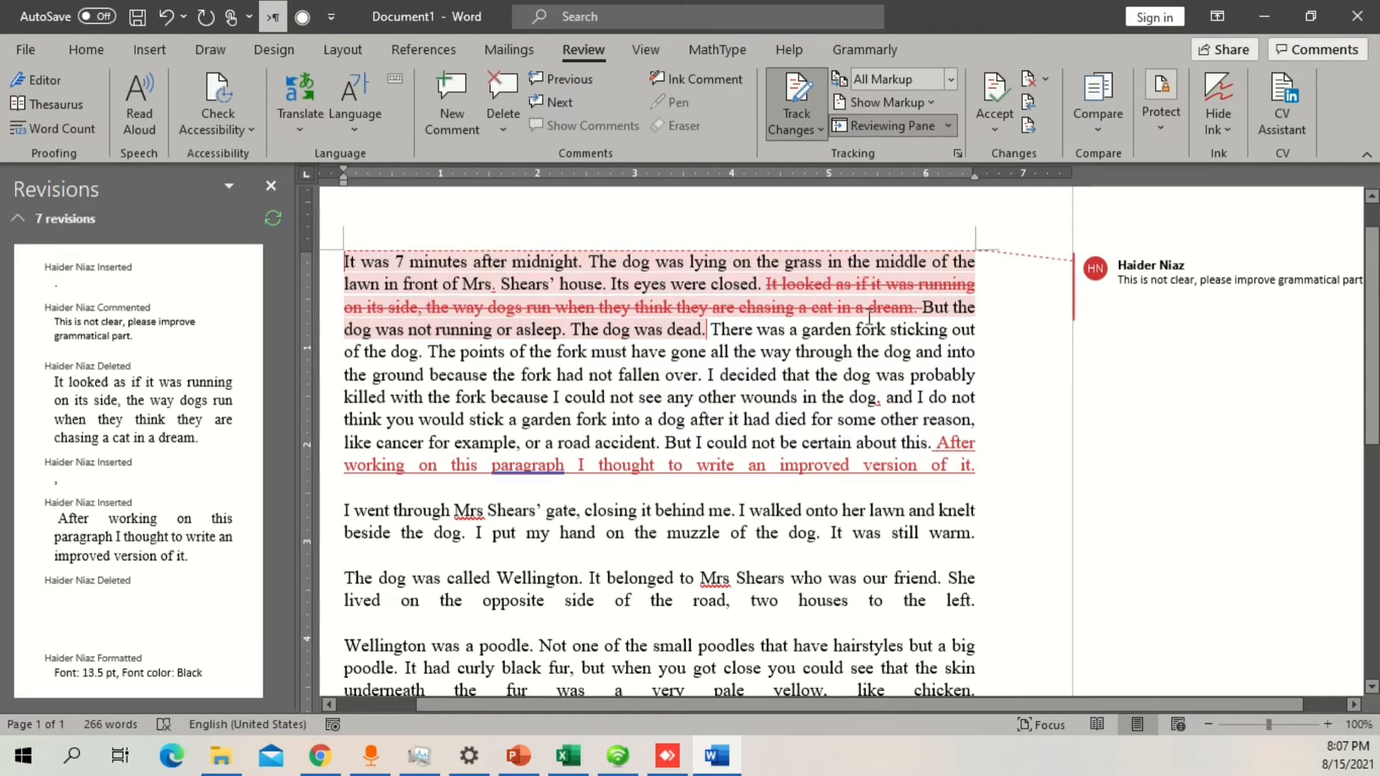
drag(767, 288, 921, 307)
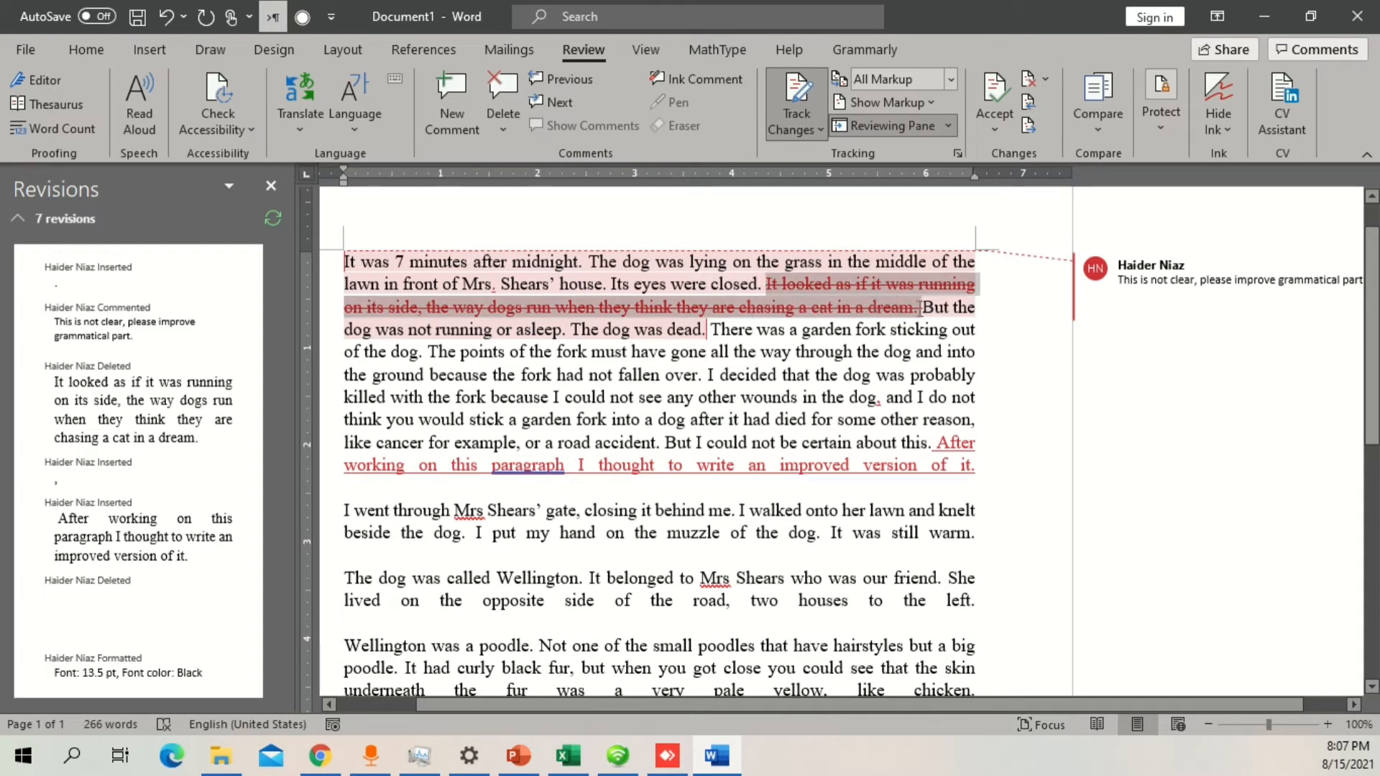
click(834, 351)
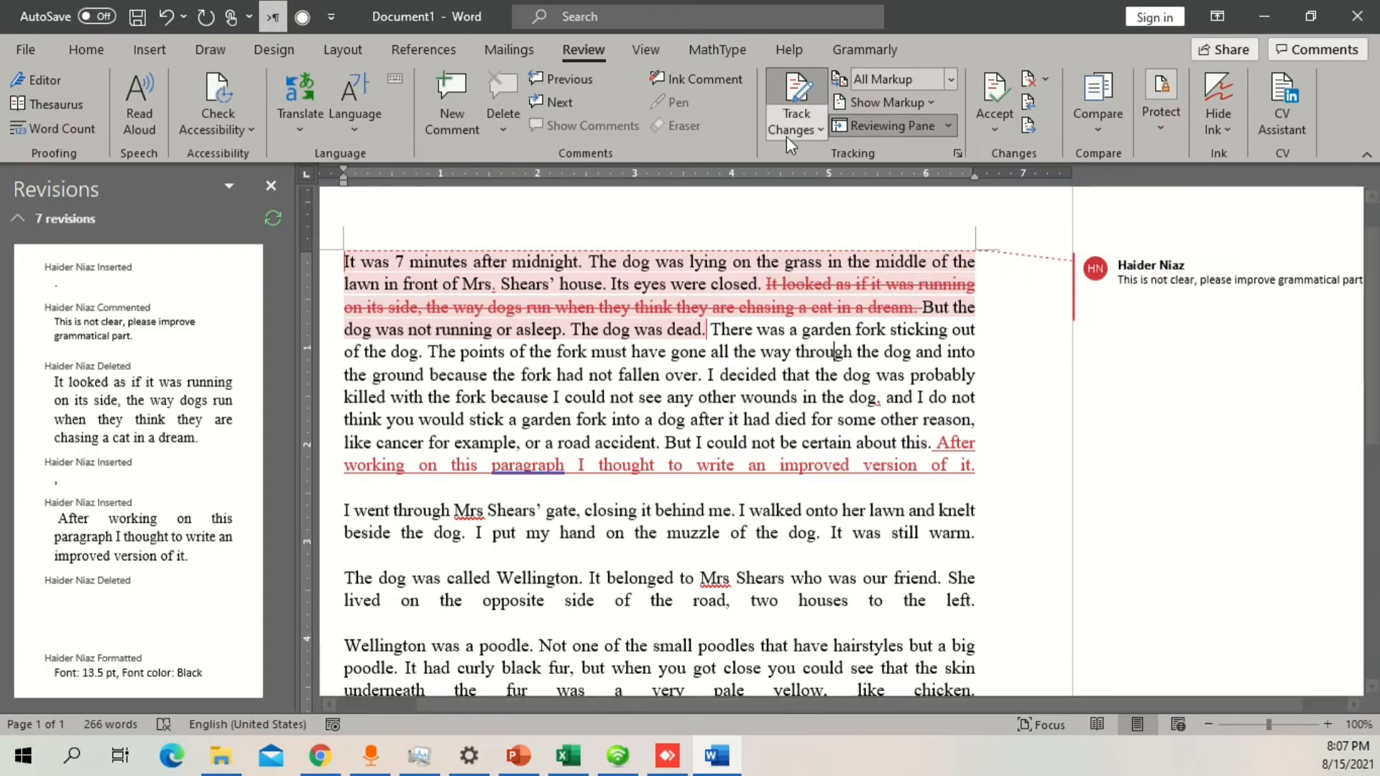
Step: Switch the review display to Simple Markup and delete the word "midnight" from the first sentence as a tracked change
click(953, 79)
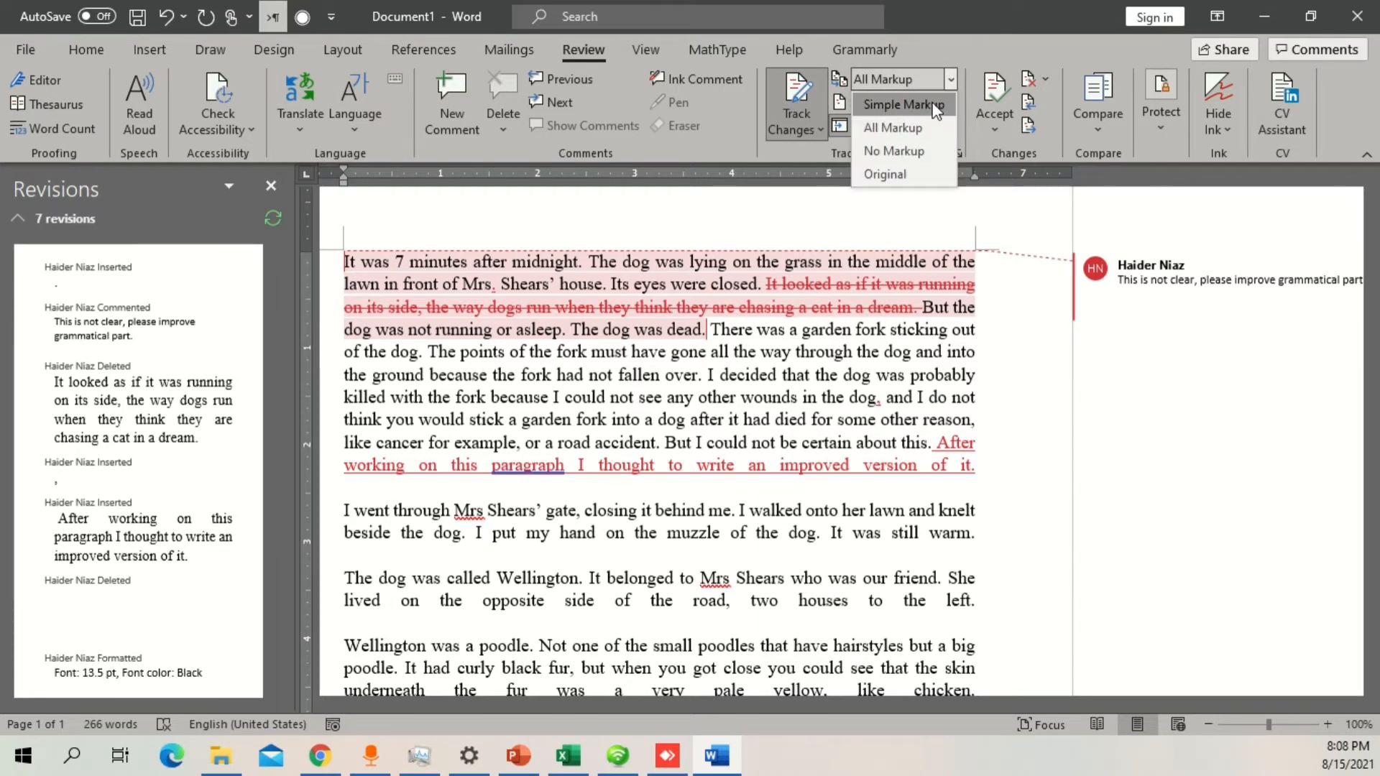
click(934, 106)
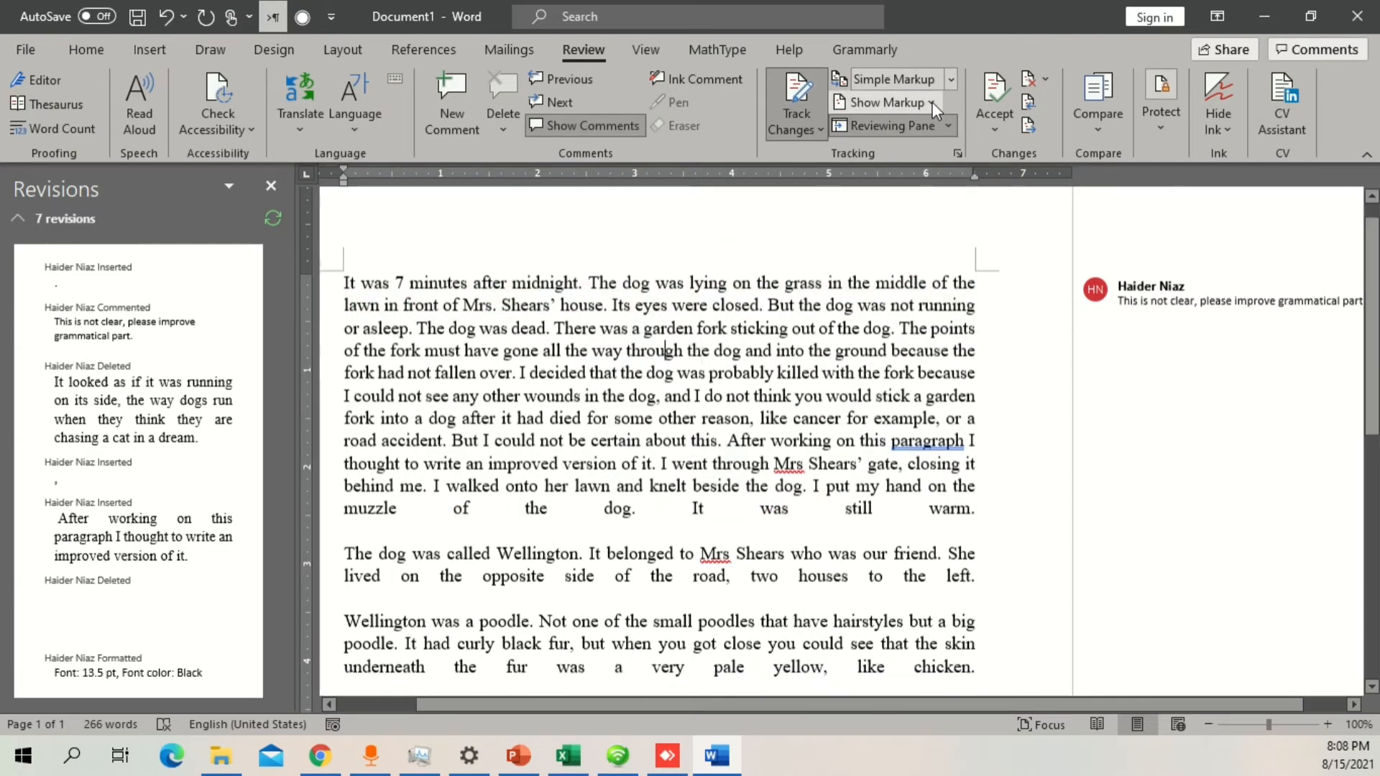
double_click(546, 280)
key(Delete)
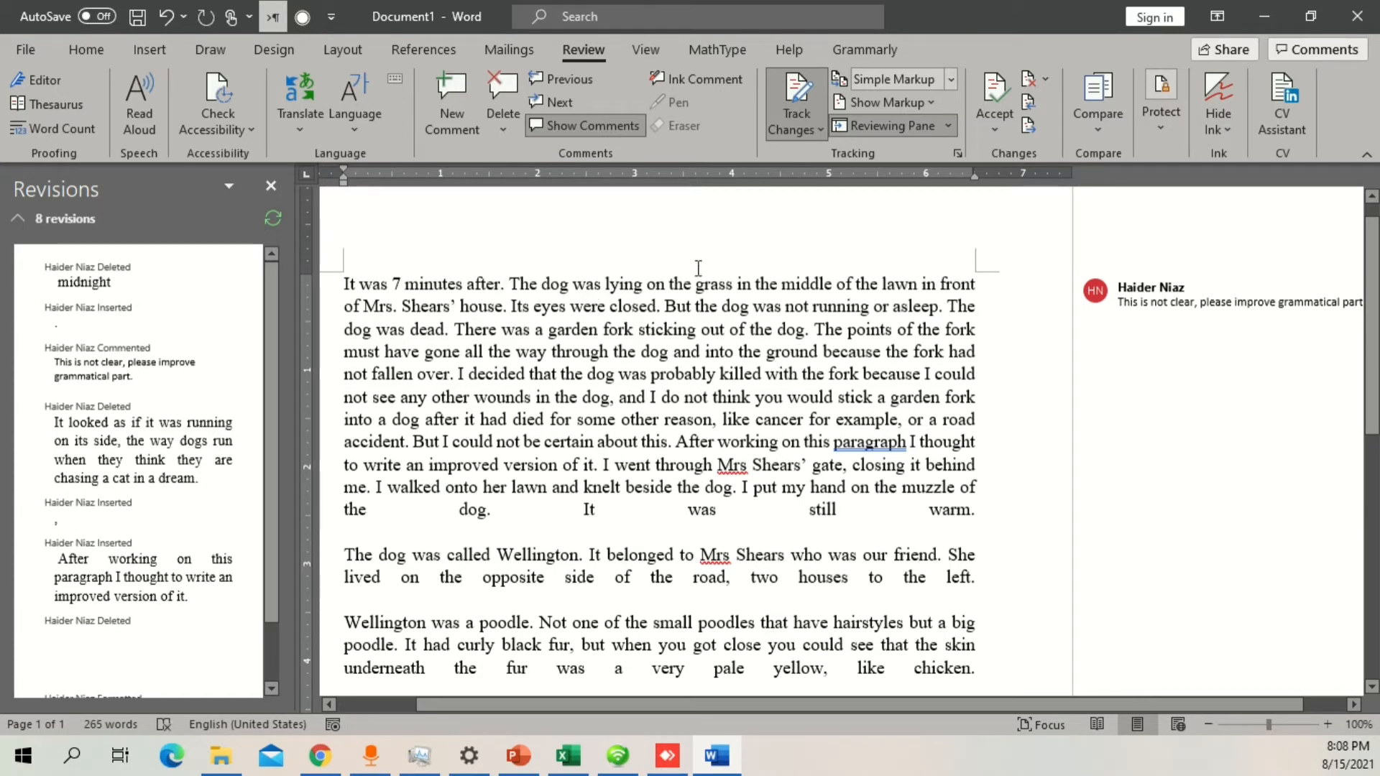
Step: View the tracked edits in All Markup, and return the review display to Simple Markup for comparison
click(951, 81)
click(892, 123)
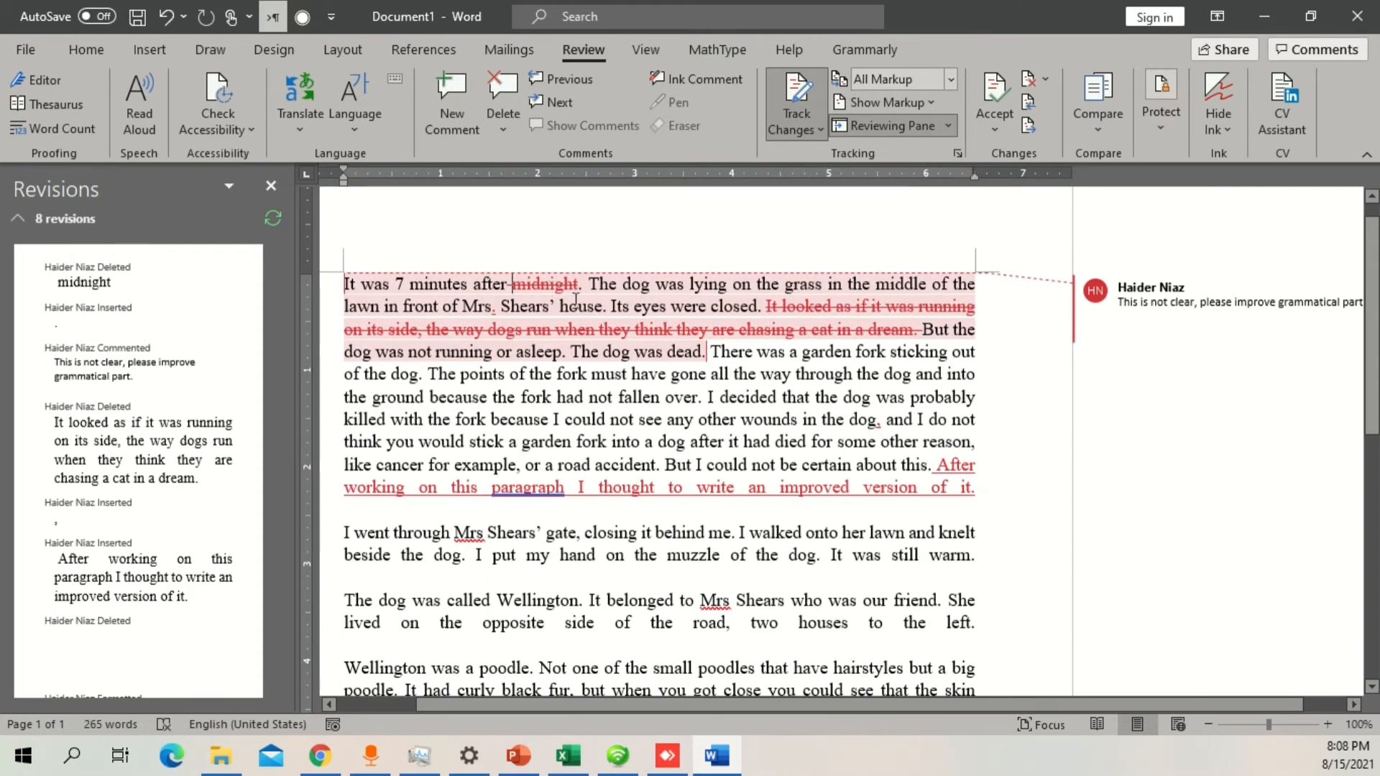
click(952, 79)
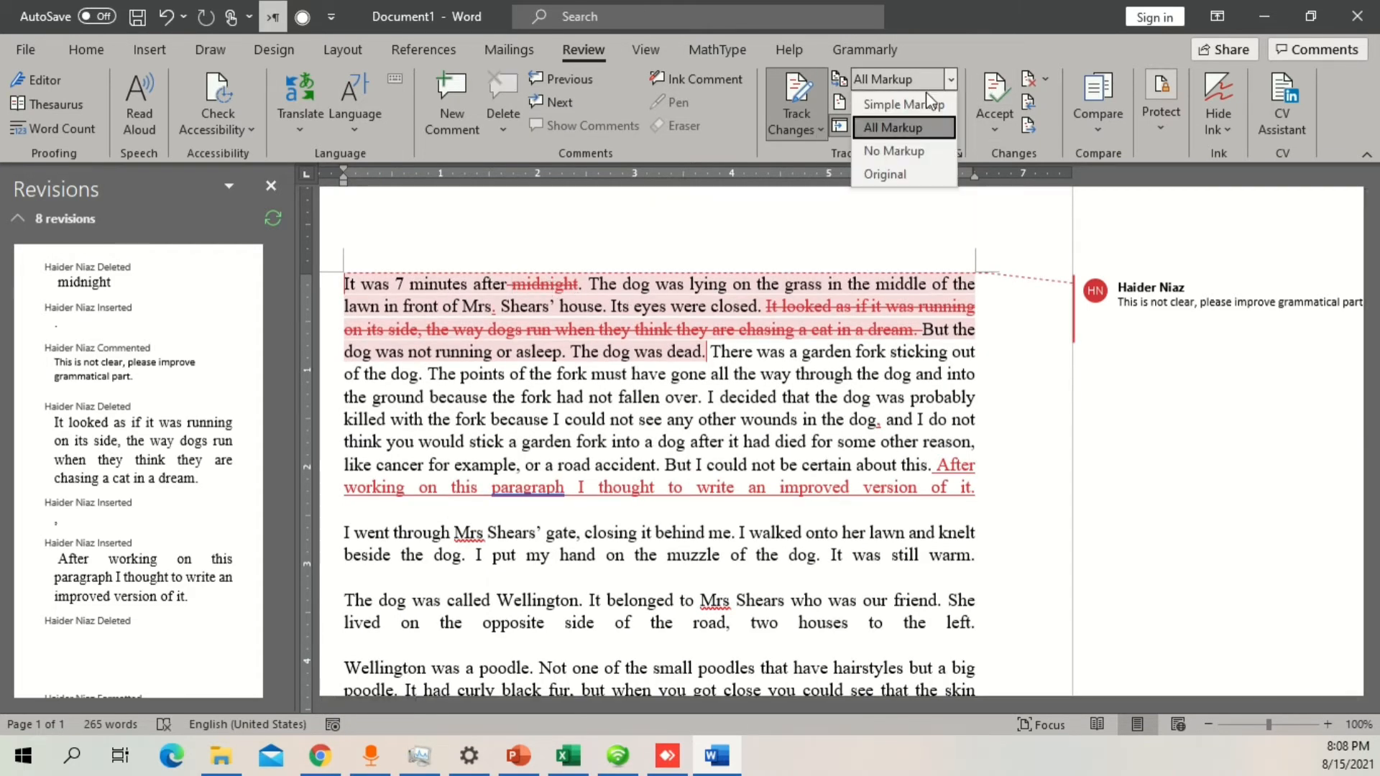
click(895, 107)
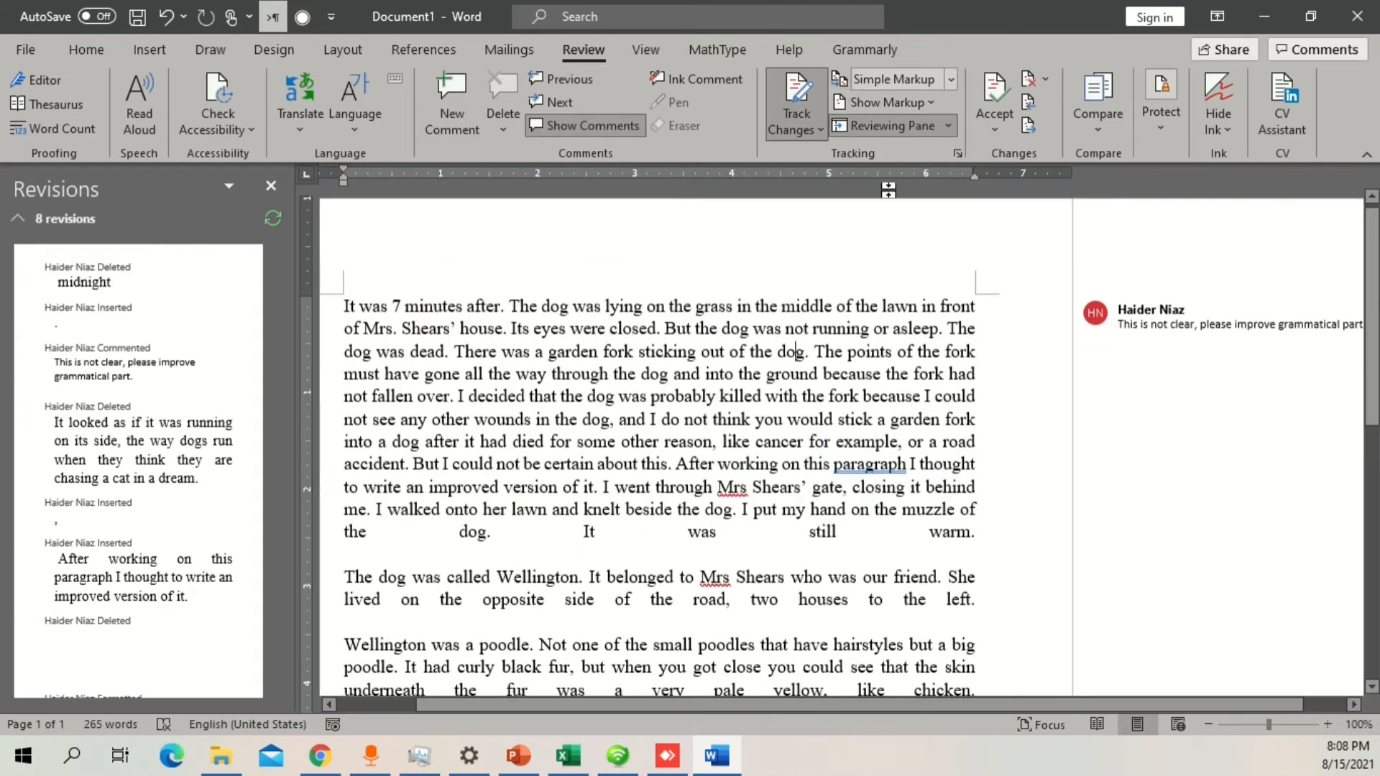
Step: Switch the review display to No Markup and close the Revisions pane to examine the clean text
click(952, 79)
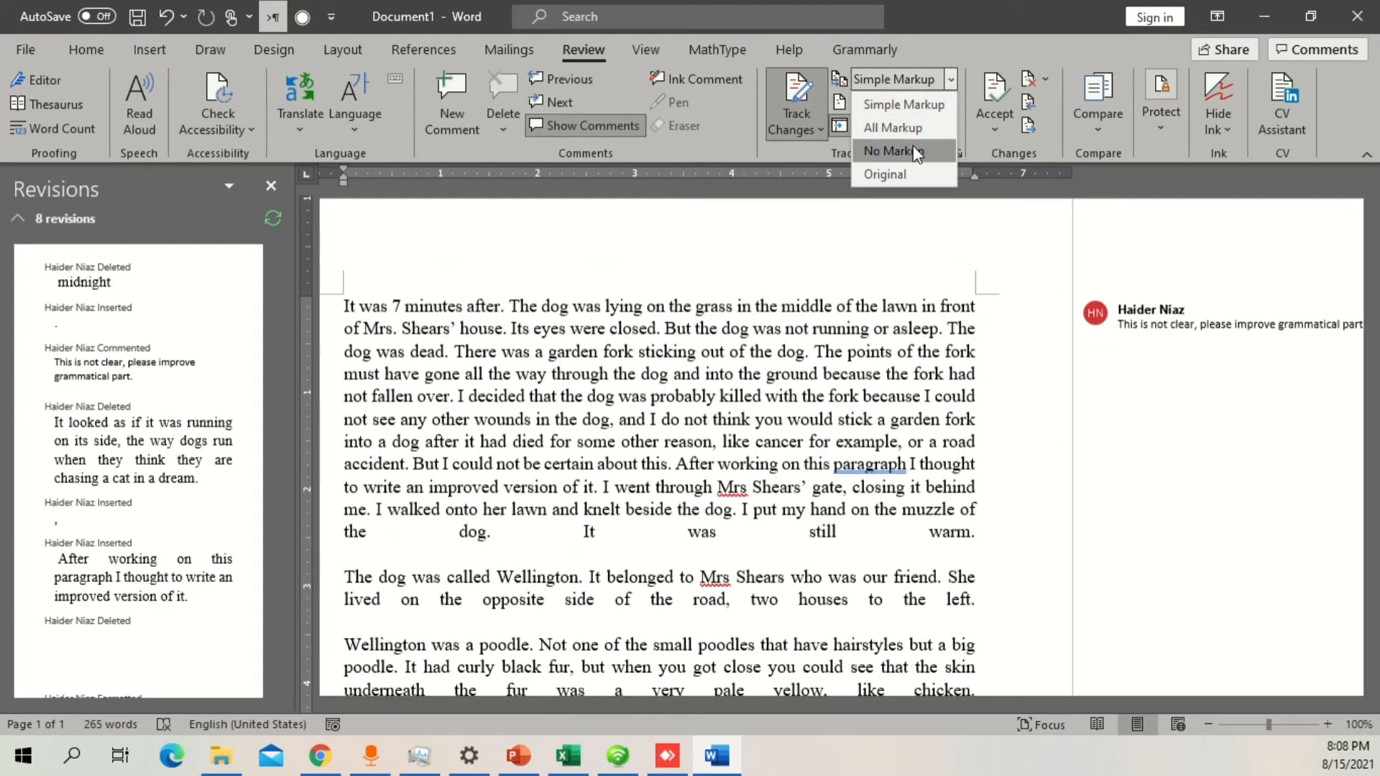
click(911, 149)
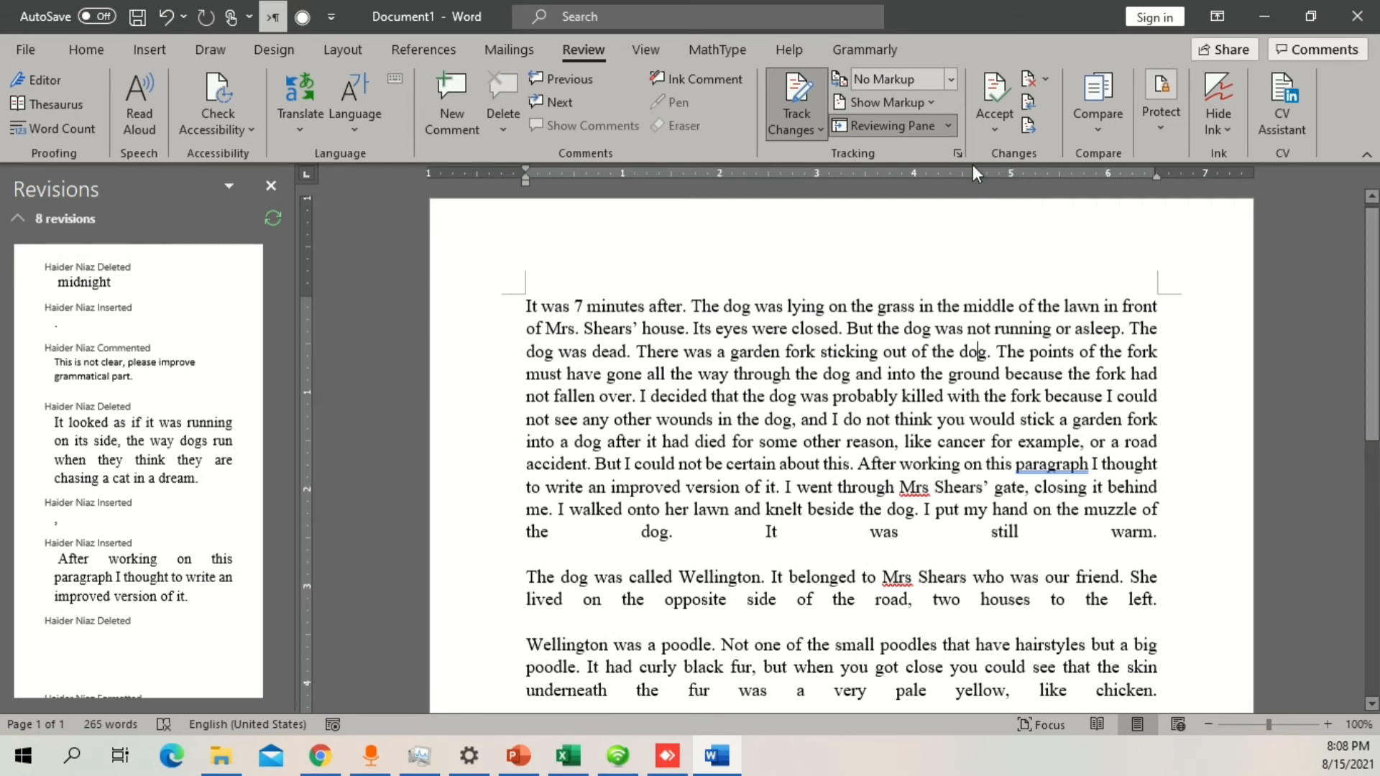
click(270, 187)
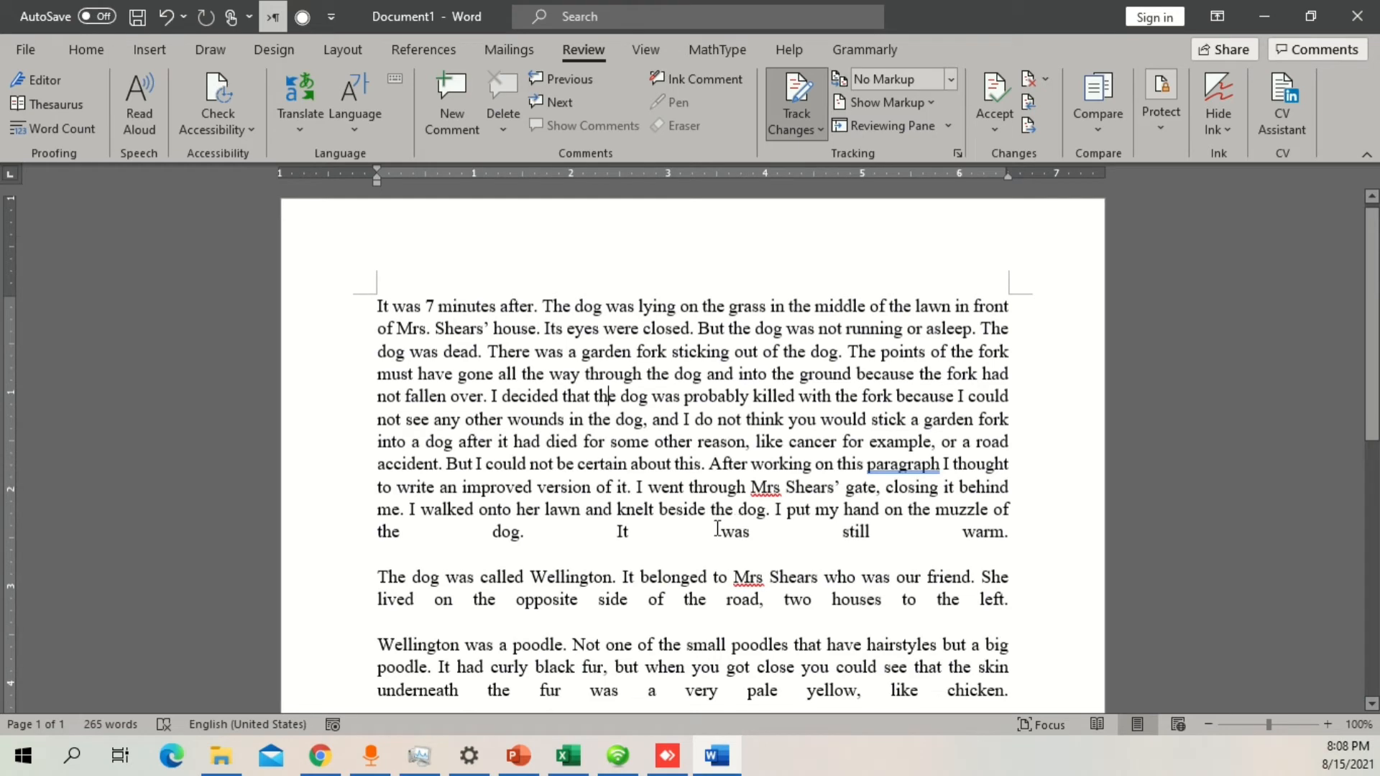
drag(796, 503, 377, 302)
click(775, 441)
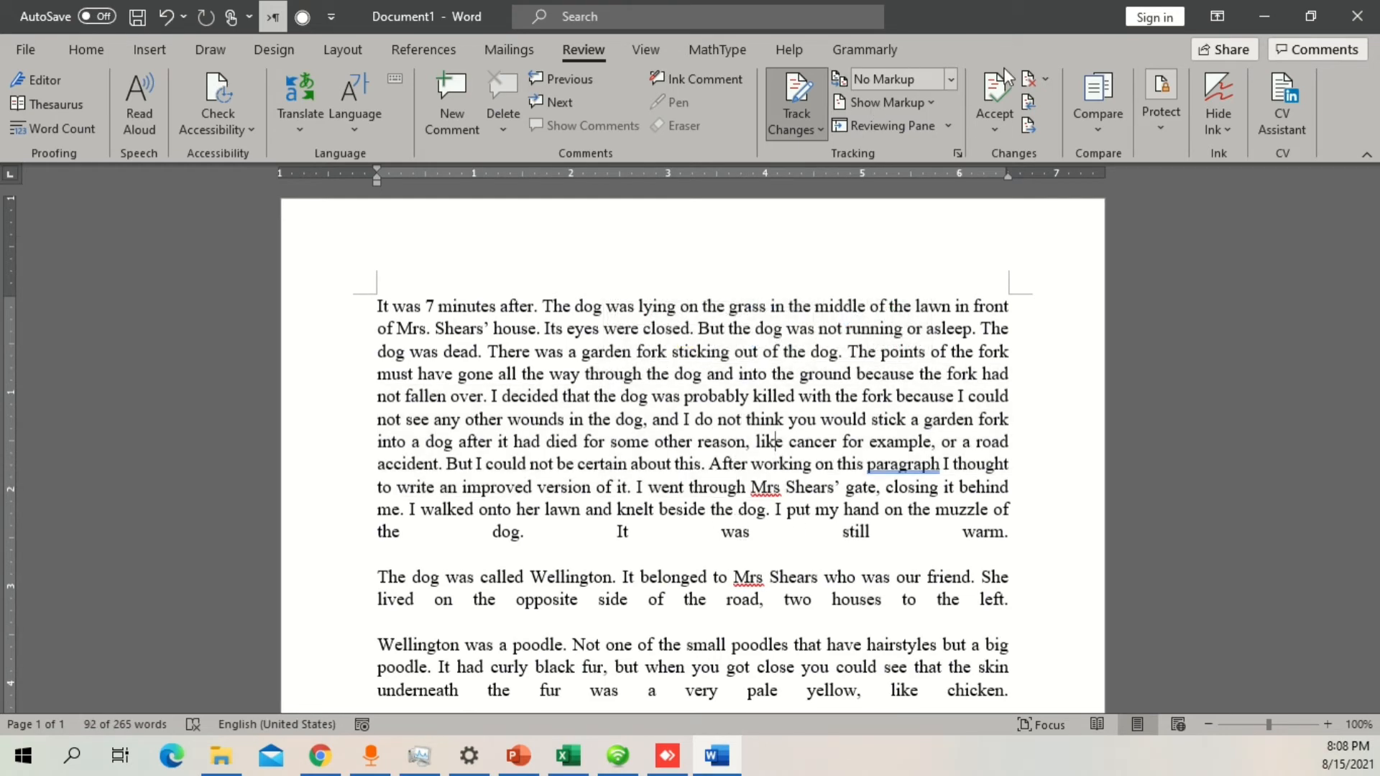
Step: Set the review display back to Simple Markup and reopen the Reviewing Pane
click(951, 78)
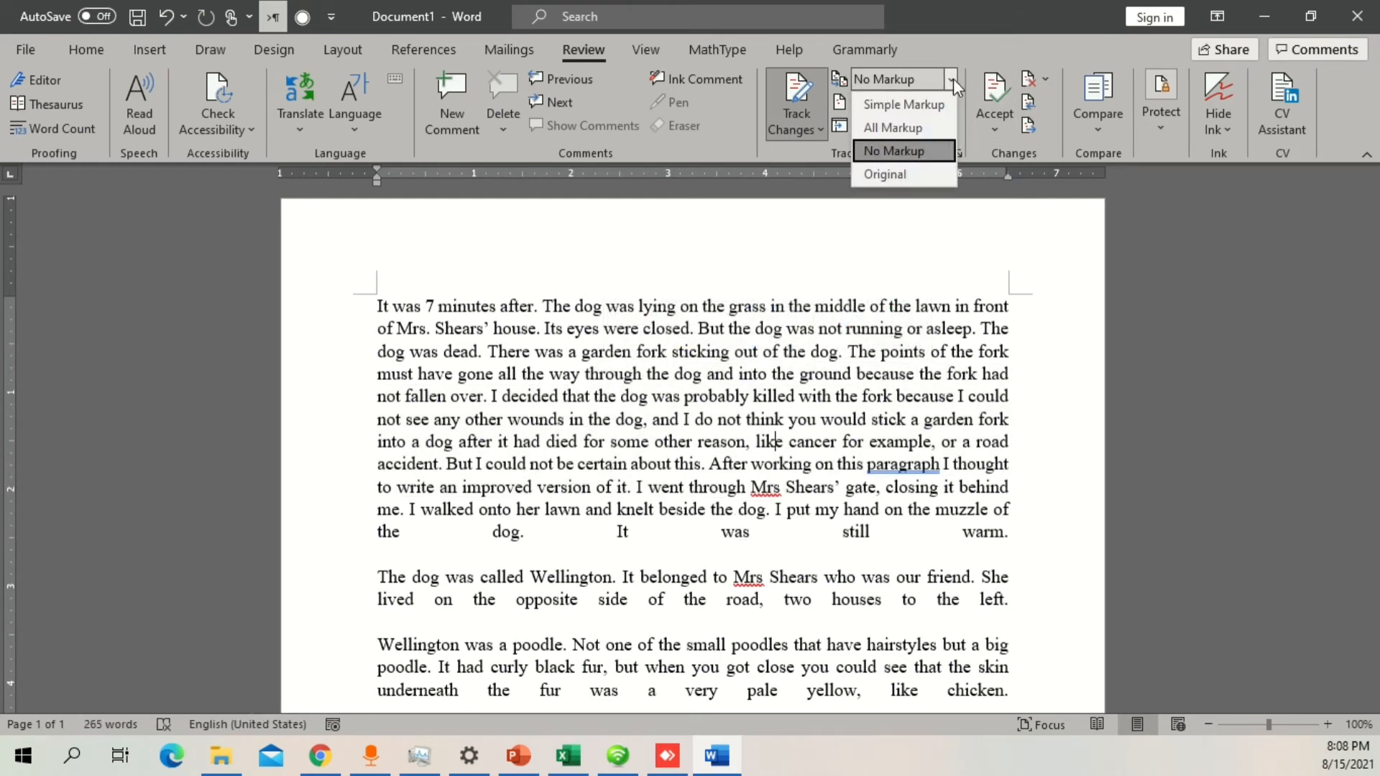
click(902, 105)
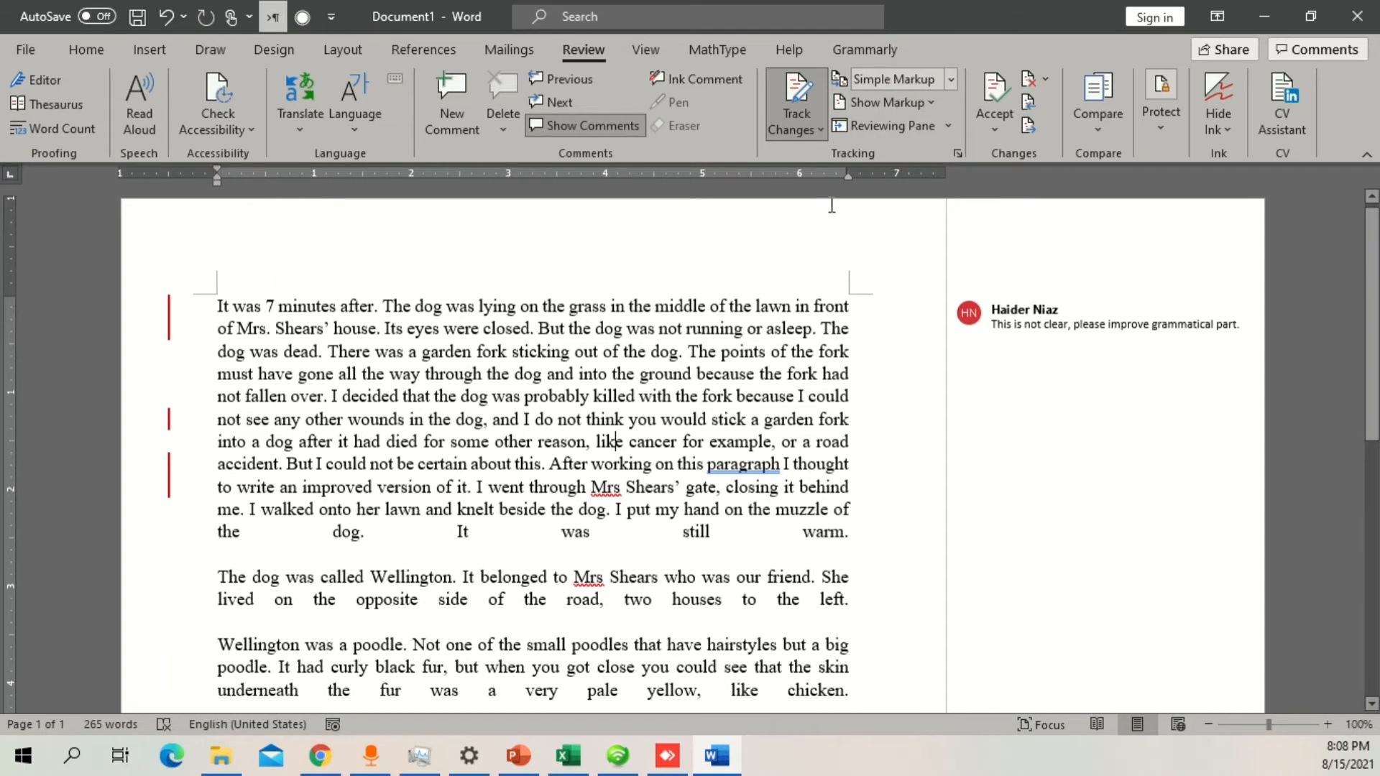
click(895, 127)
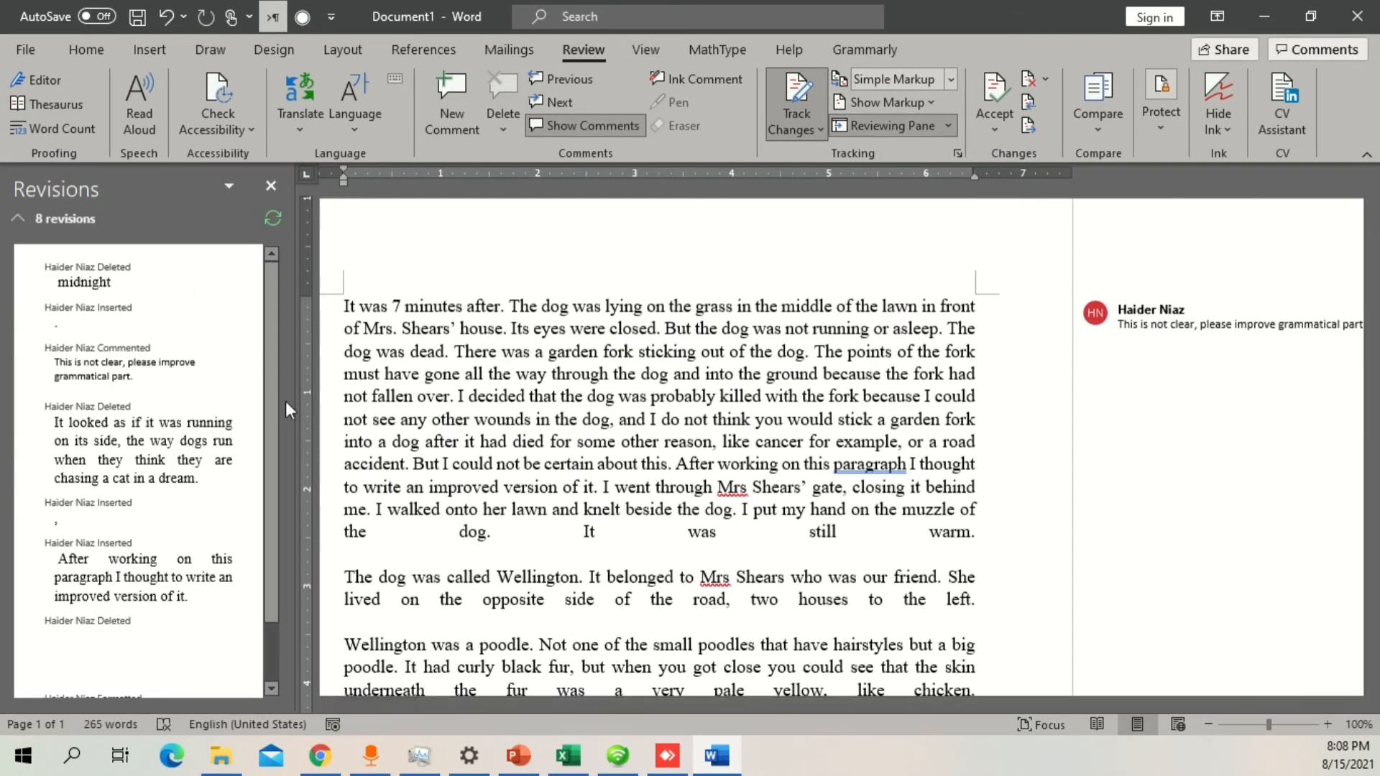
Step: Resize the Revisions pane with its Resize option, trying wider and narrower widths, and widen it slightly by its edge
click(229, 189)
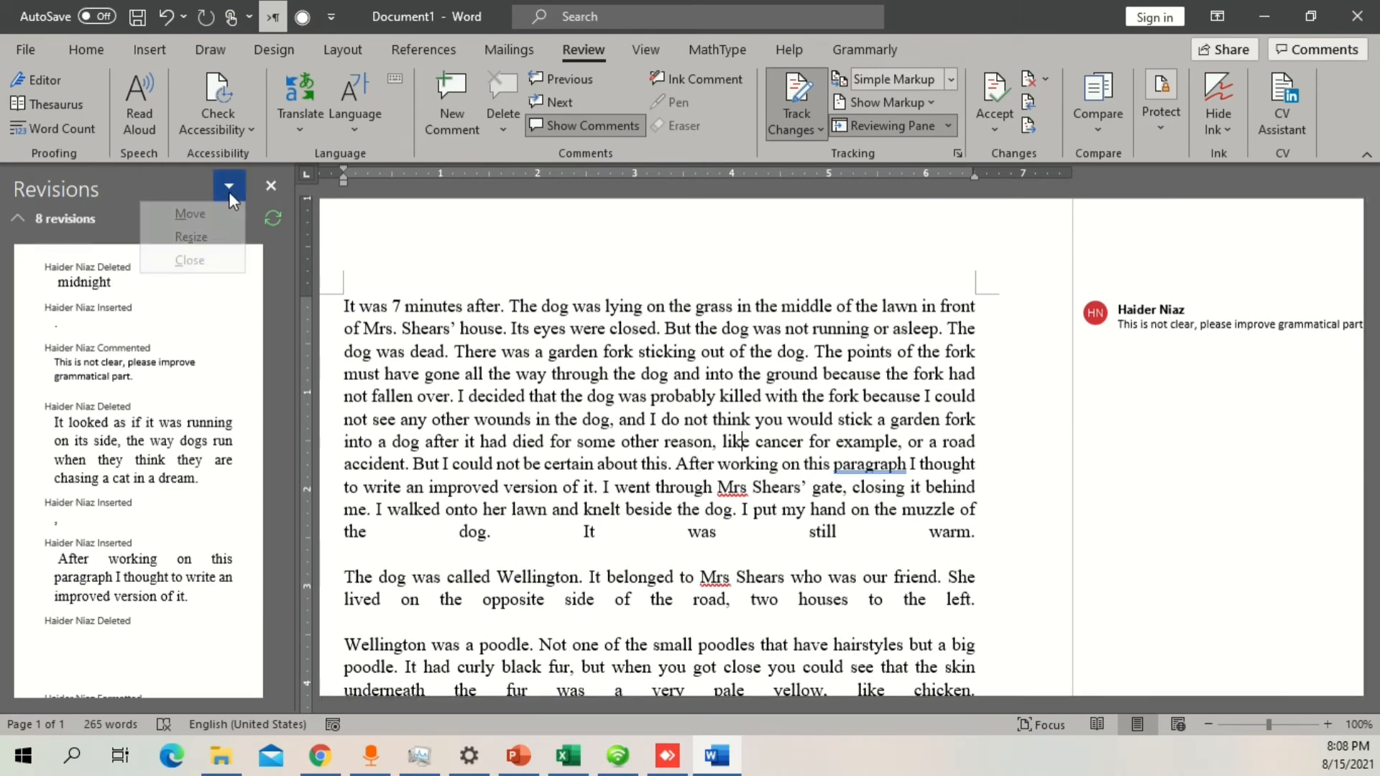
click(208, 236)
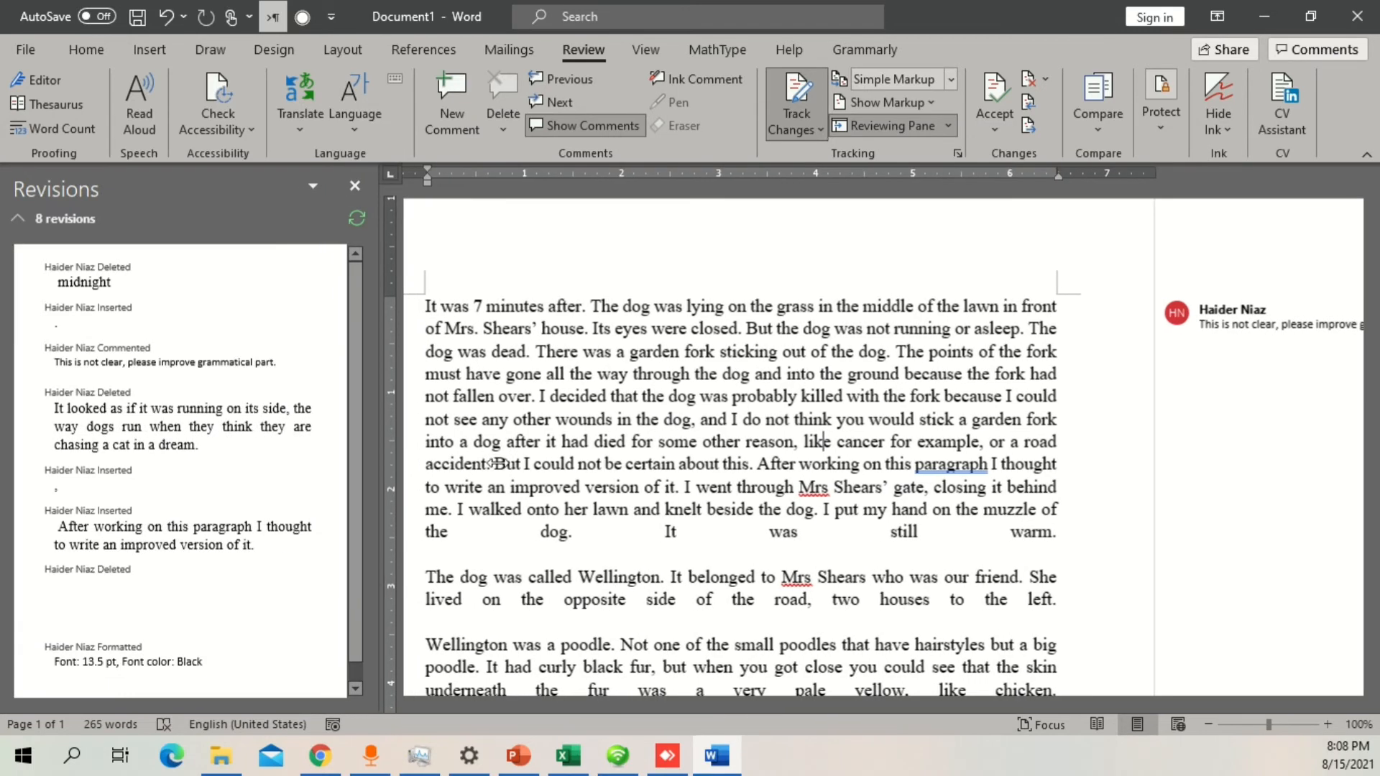
key(Right)
key(Right)
key(Right)
key(Right)
key(Right)
key(Right)
key(Right)
key(Right)
key(Right)
key(Right)
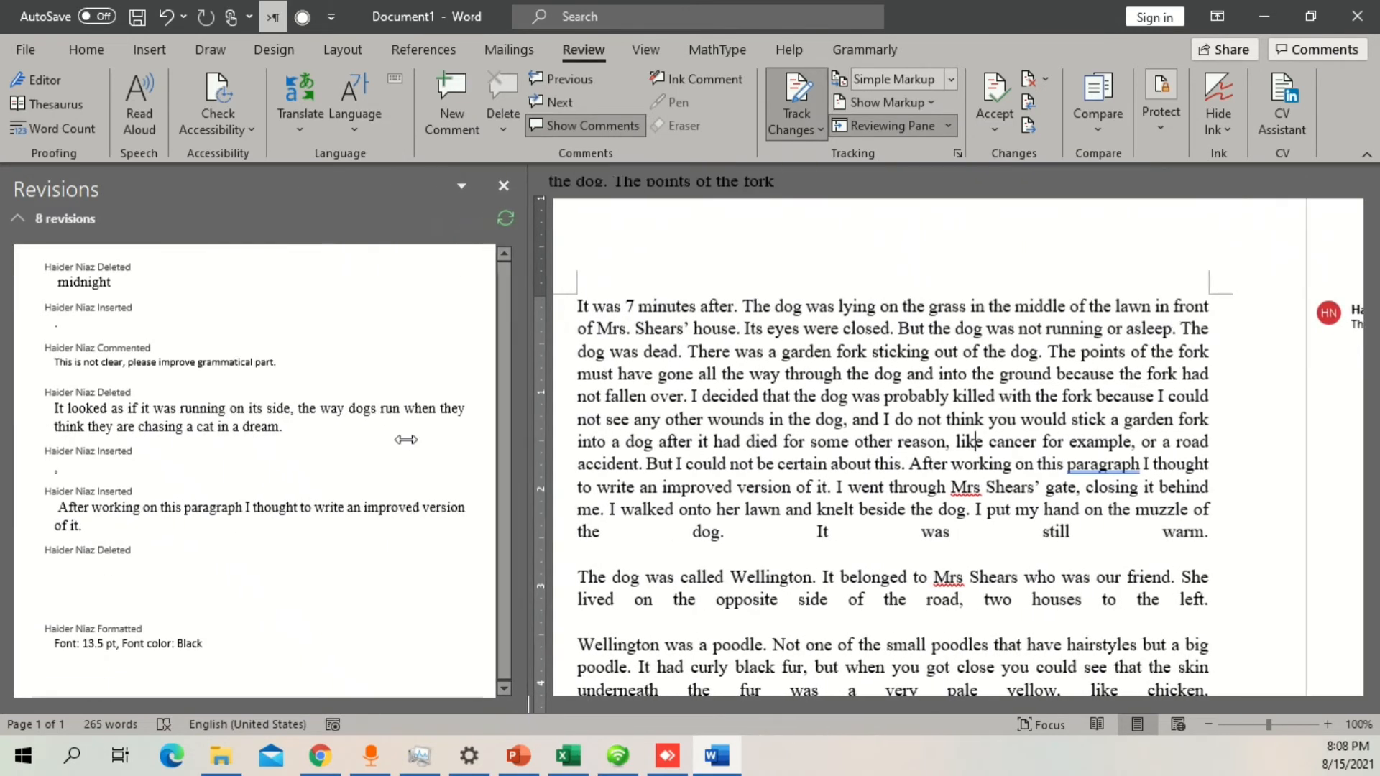
key(Left)
key(Left)
key(Left)
key(Left)
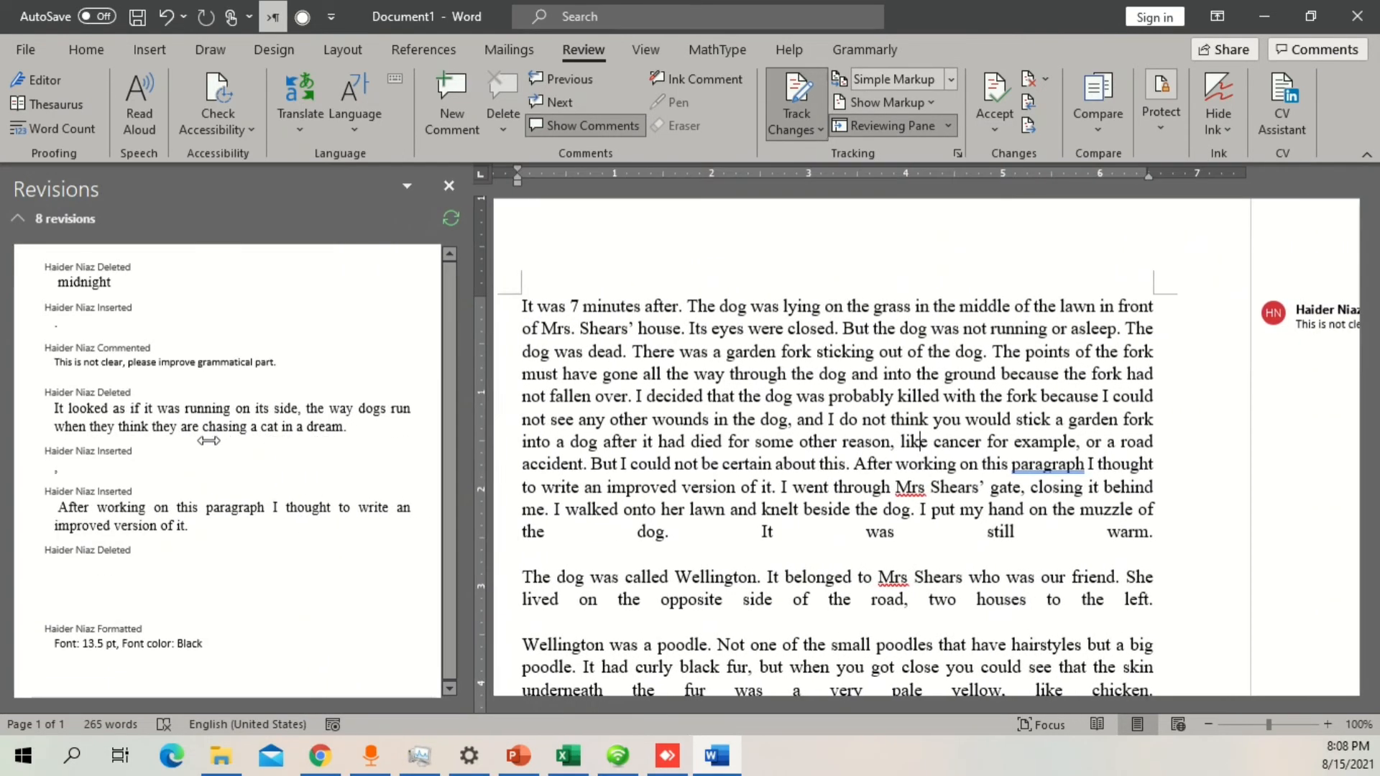
key(Left)
key(Left)
key(Left)
key(Left)
key(Left)
key(Left)
key(Left)
key(Left)
key(Left)
key(Left)
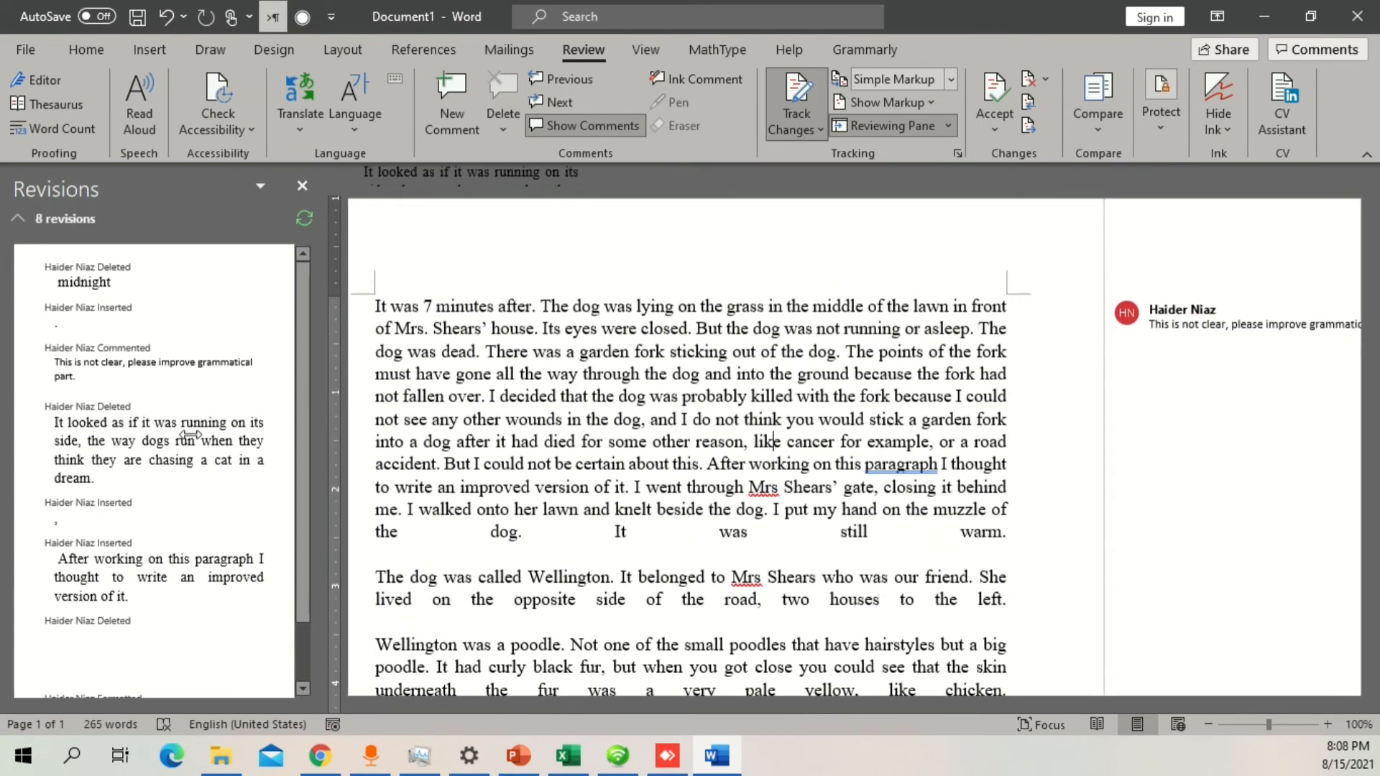
key(Left)
key(Left)
key(Right)
key(Right)
key(Right)
key(Right)
key(Right)
key(Right)
key(Right)
key(Right)
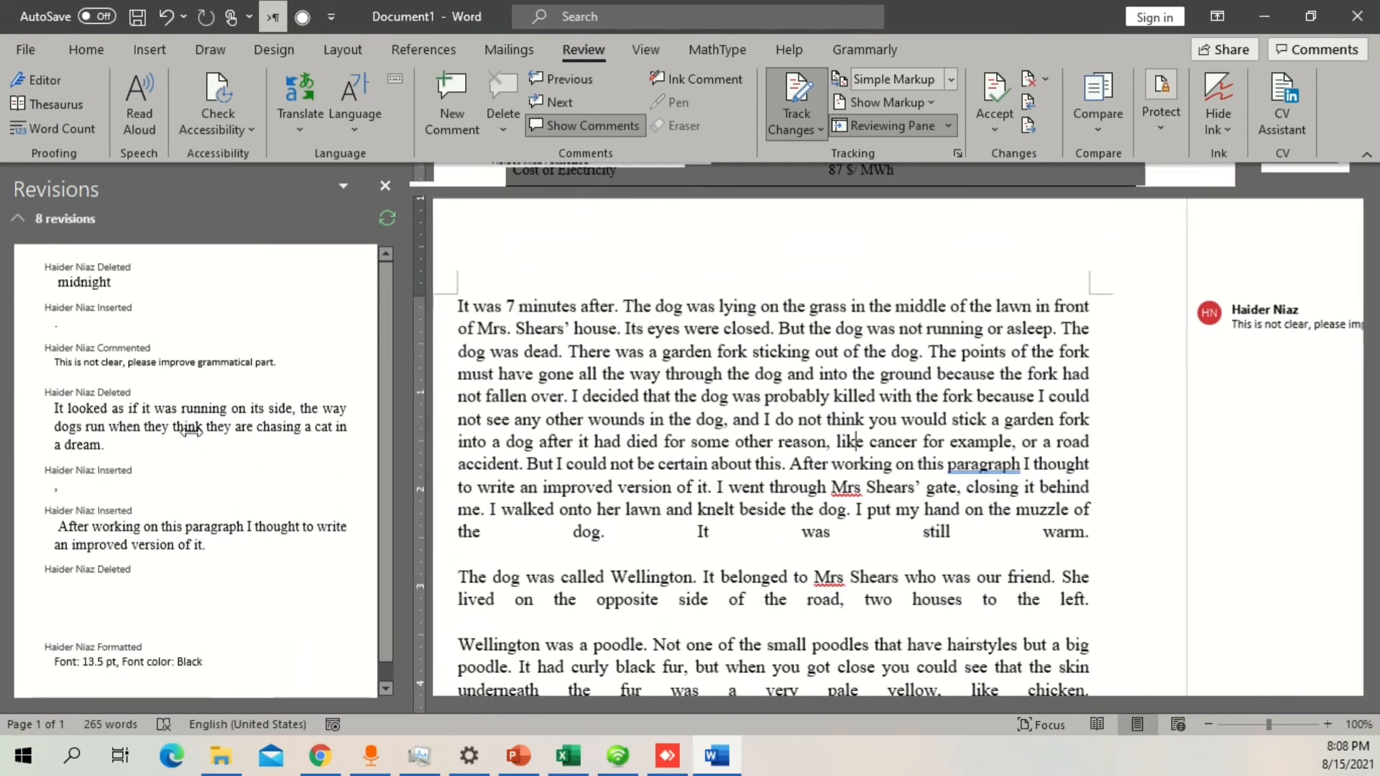
key(Left)
key(Left)
key(Left)
key(Left)
key(Left)
key(Left)
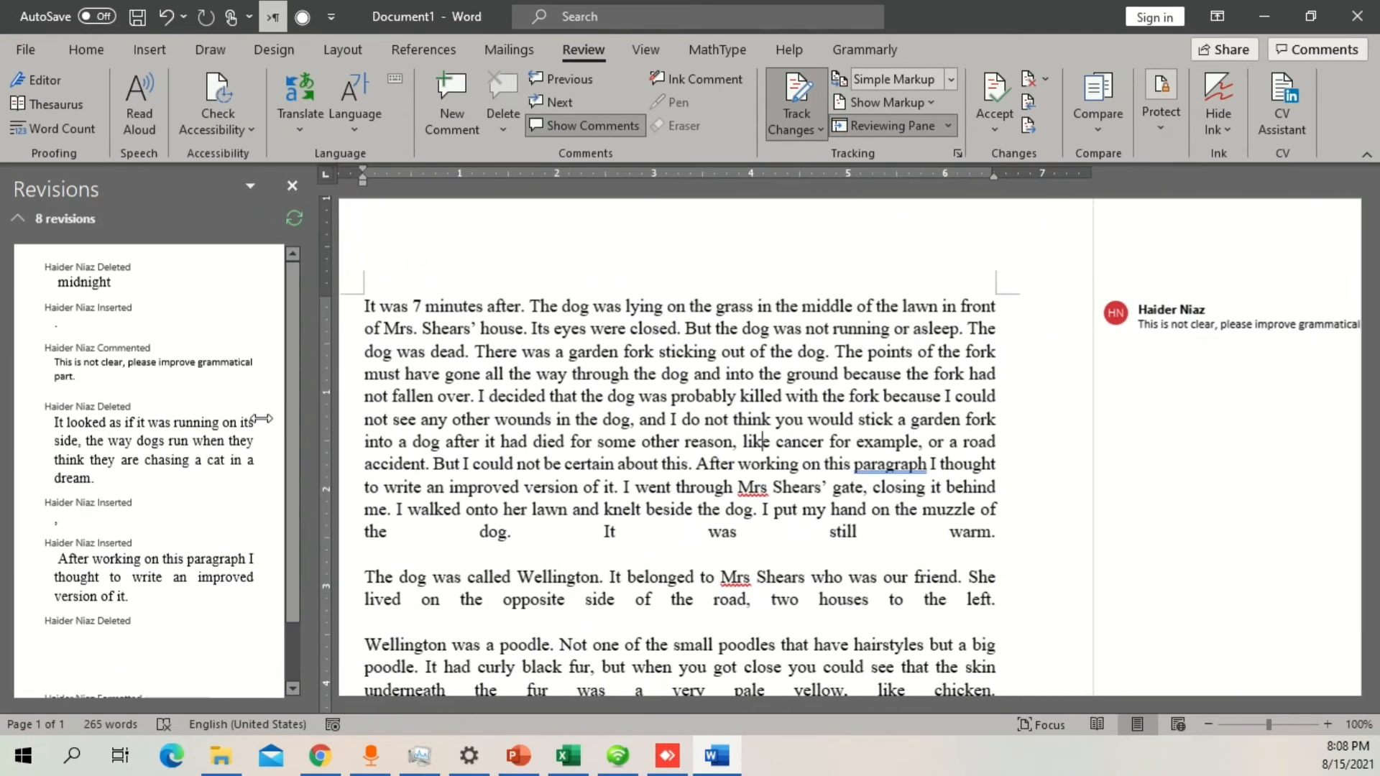
key(Left)
key(Left)
key(Left)
key(Left)
key(Left)
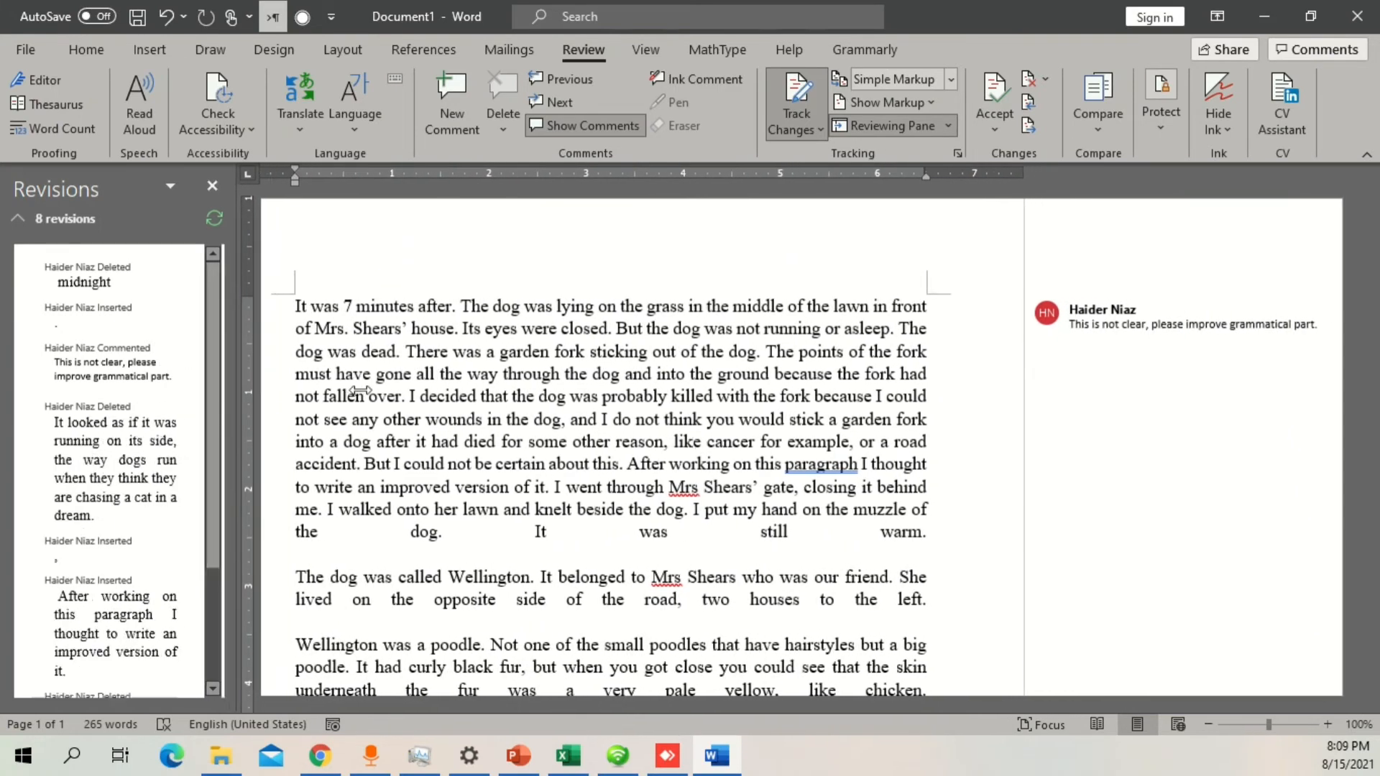
key(Left)
key(Left)
key(Left)
key(Left)
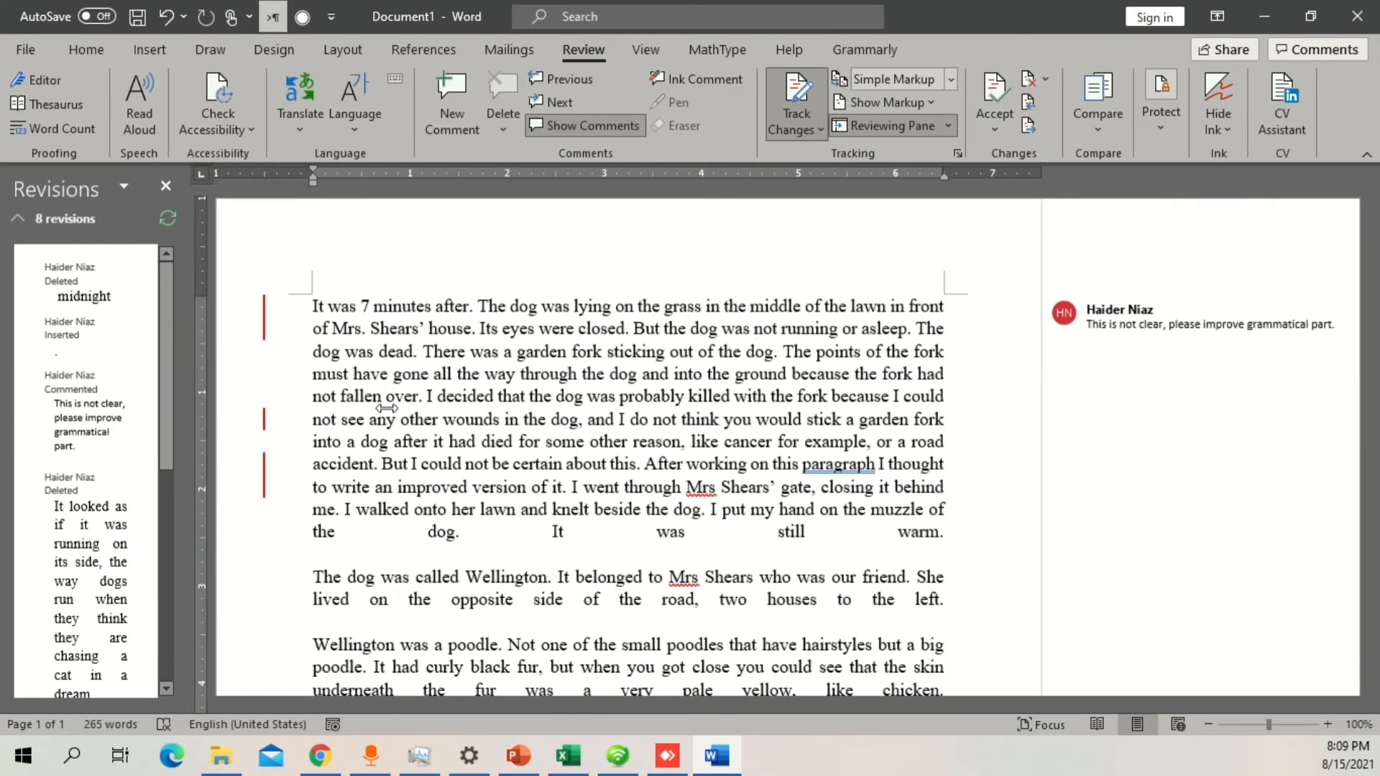
key(Left)
key(Left)
key(Right)
key(Right)
key(Return)
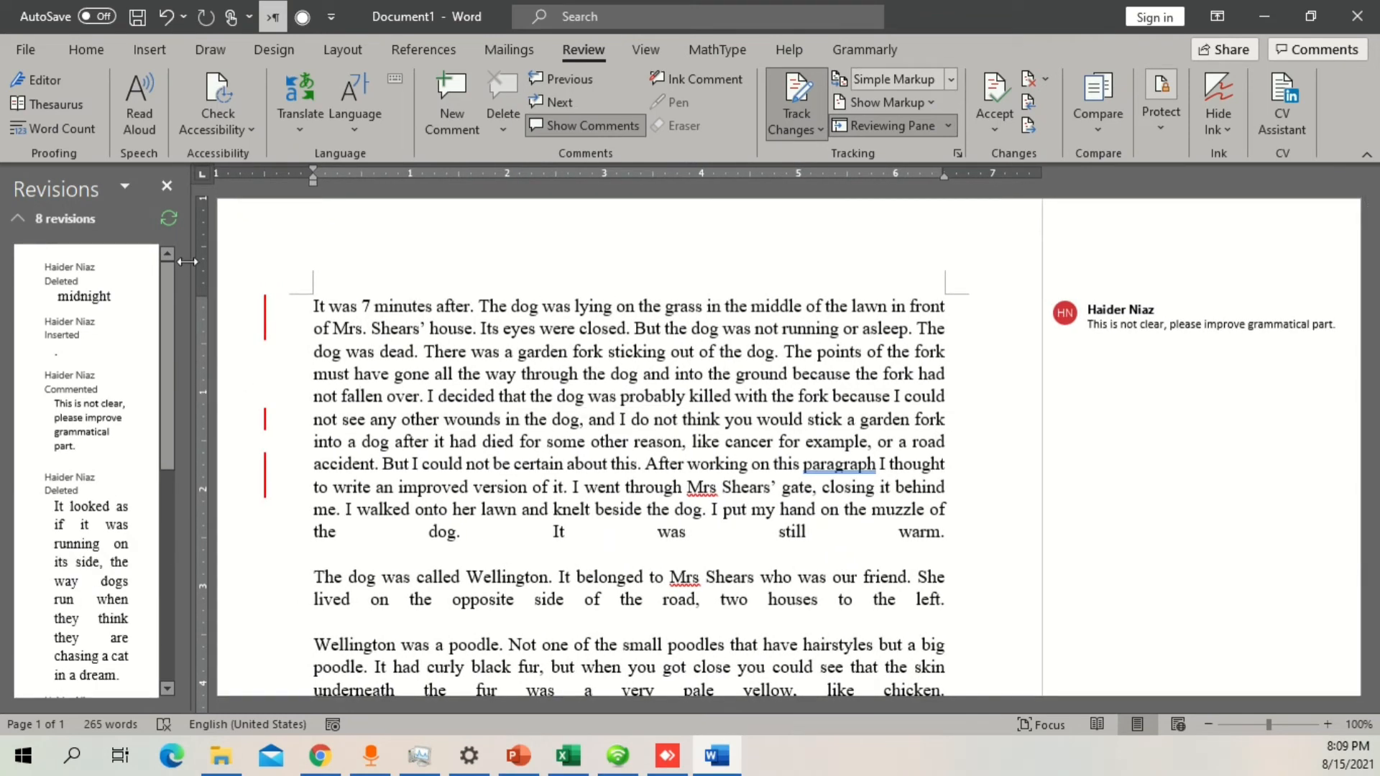
drag(191, 262, 258, 265)
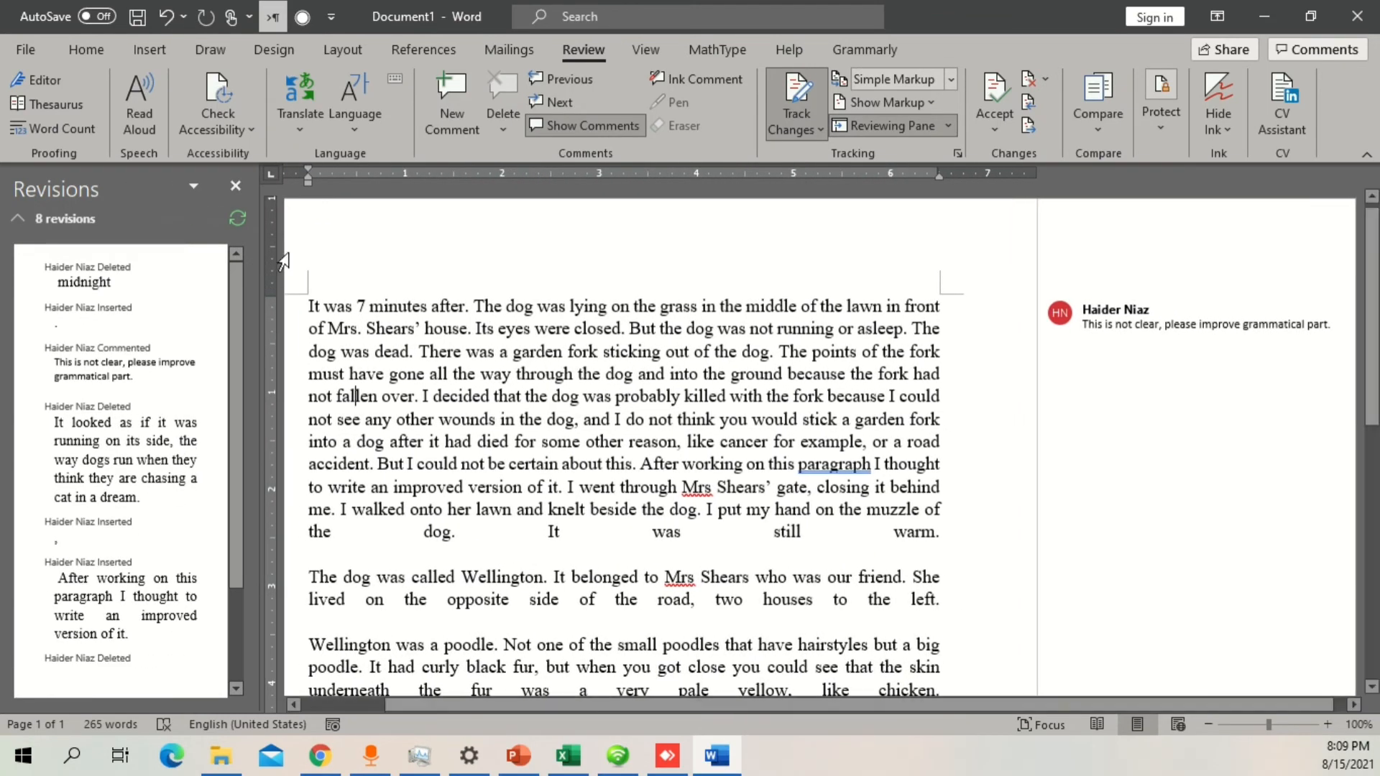
Step: Move the Revisions pane to the opposite side of the document and widen it toward the page
click(194, 187)
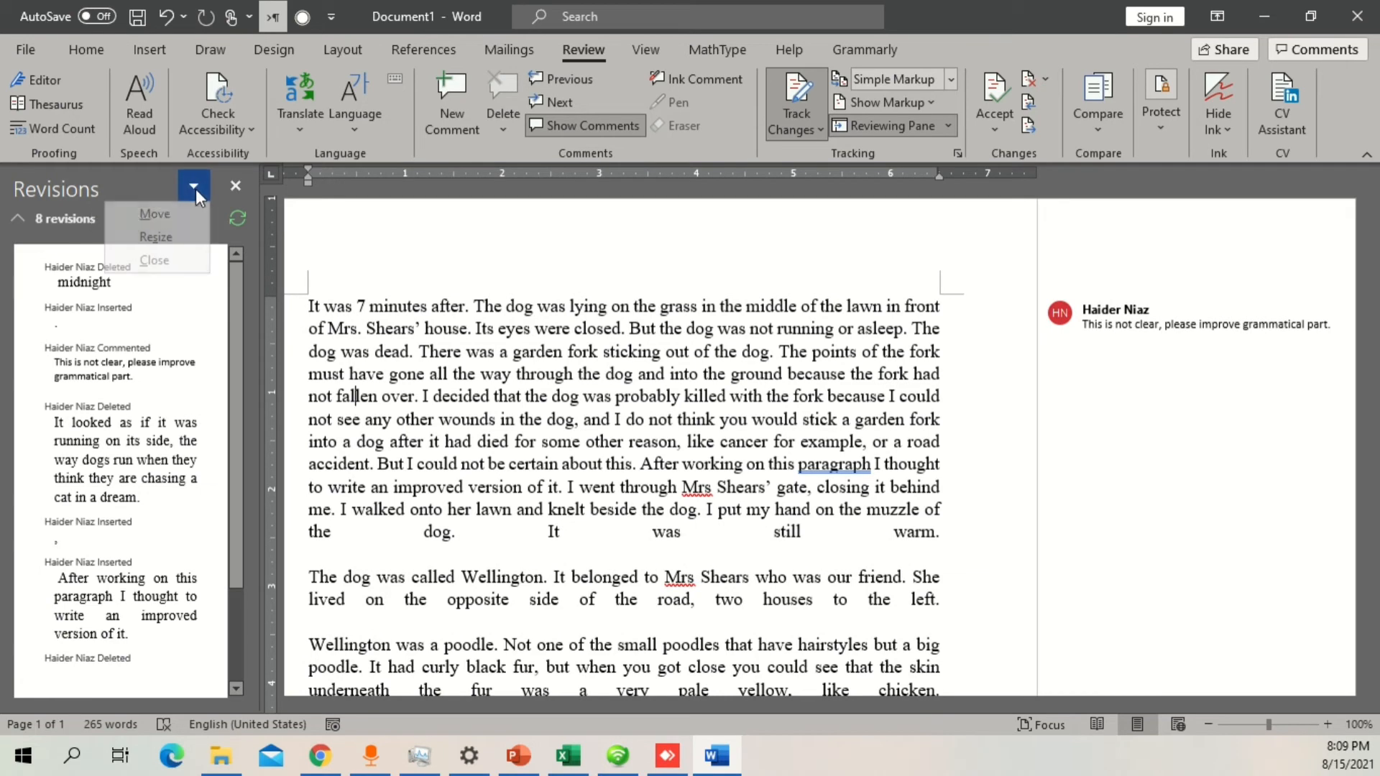
click(153, 214)
drag(129, 180, 1283, 191)
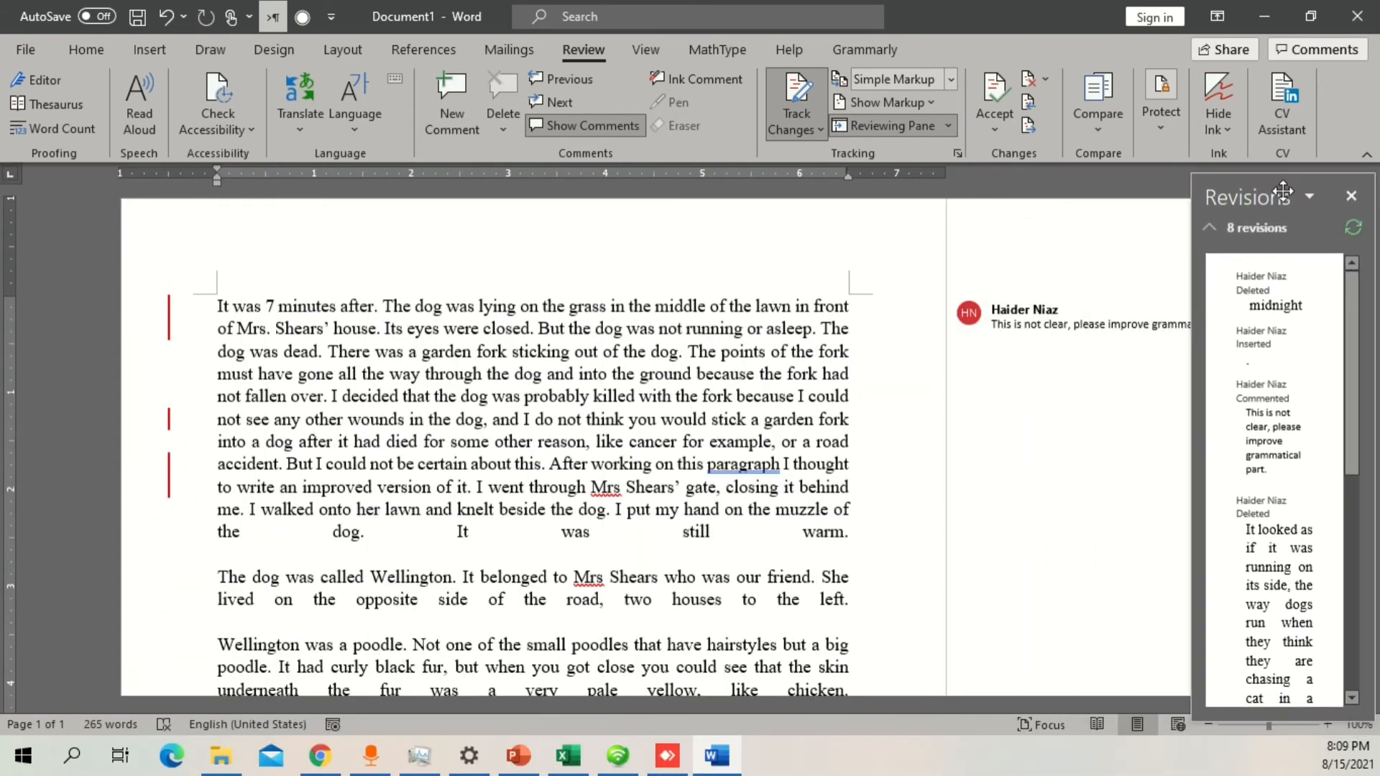
drag(1193, 393, 1048, 391)
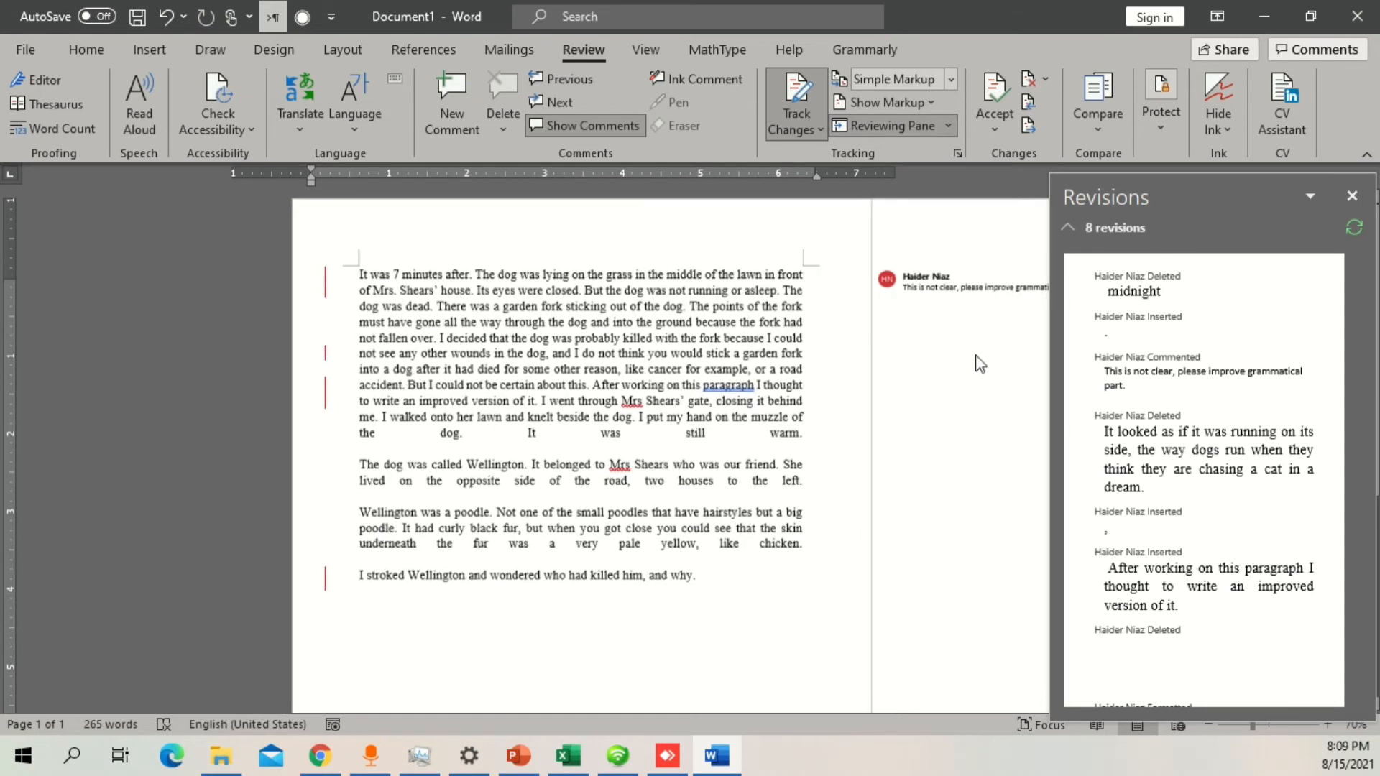
Step: Close the Revisions pane and set the review display to All Markup
click(1353, 195)
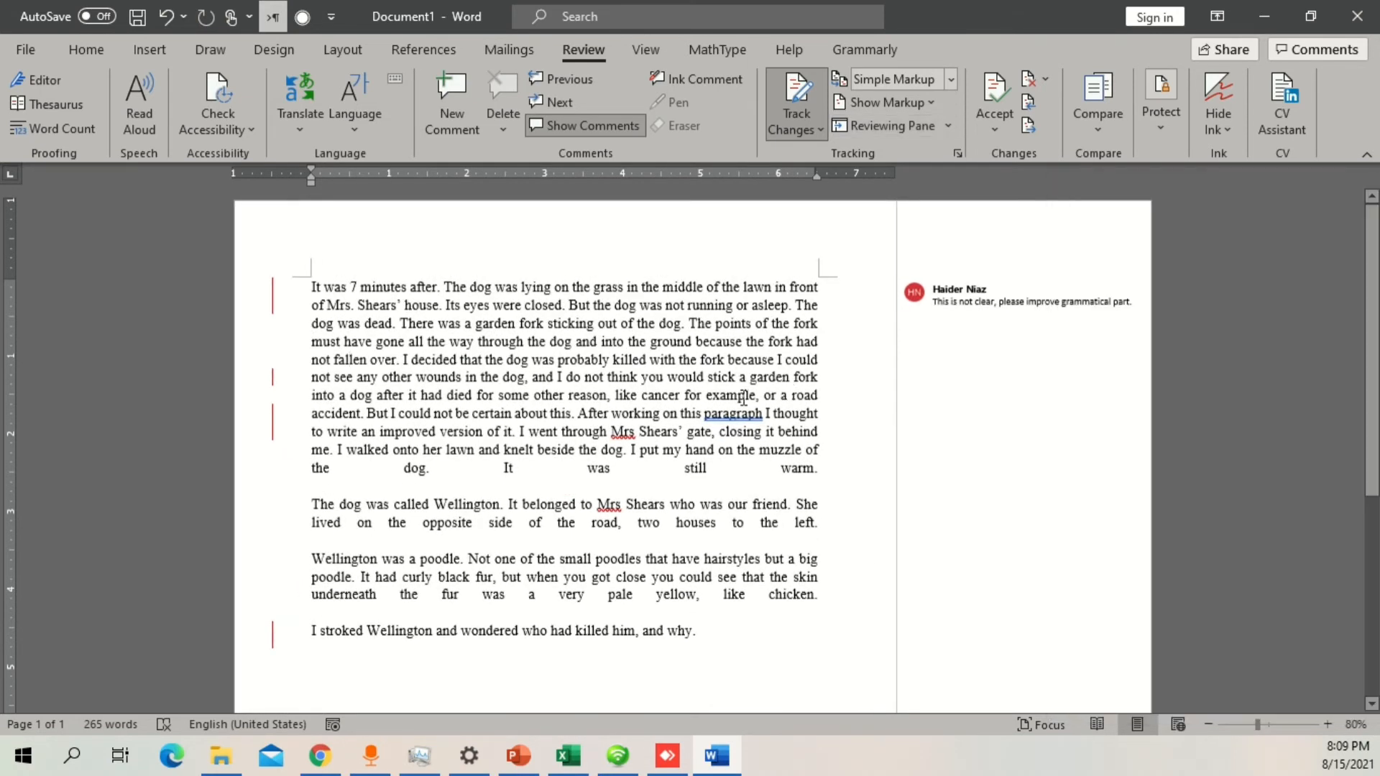
scroll(749, 397, up, 1)
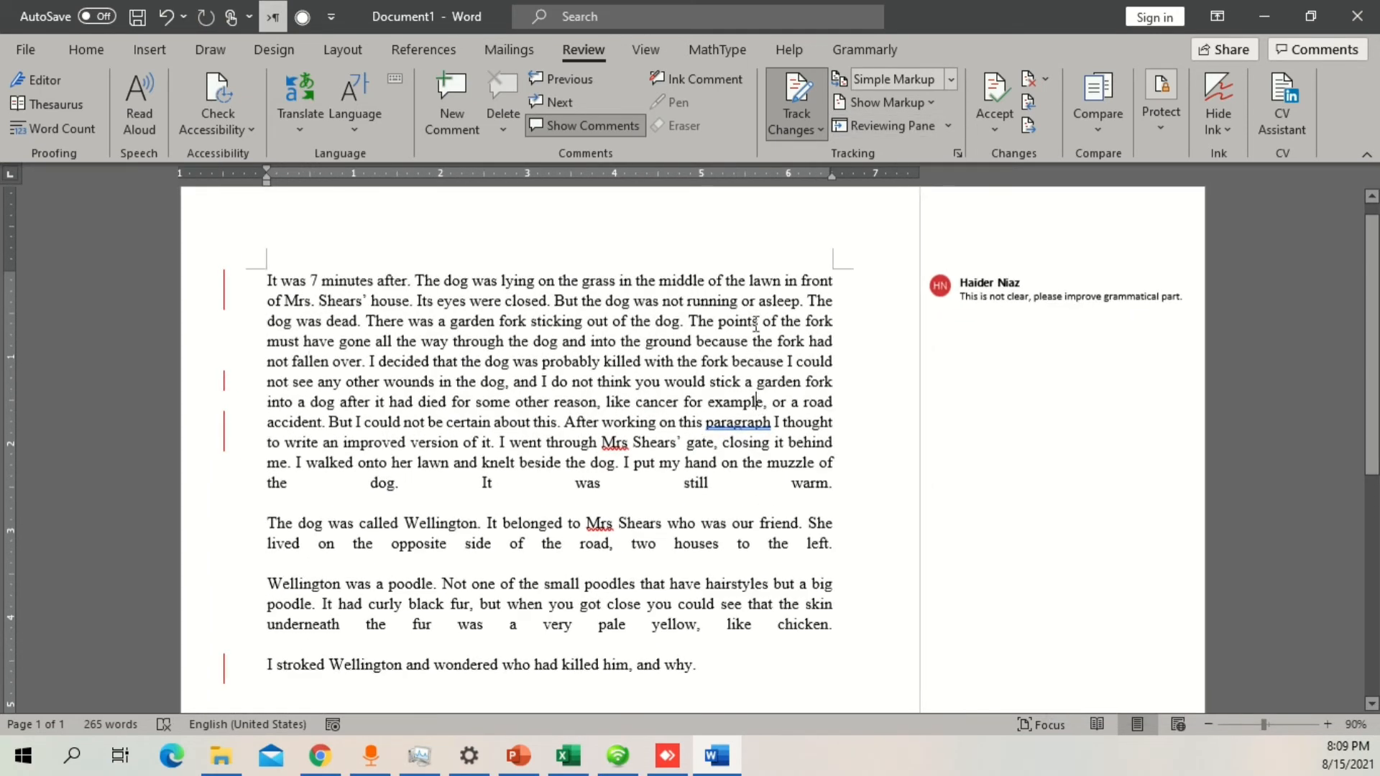
click(950, 79)
click(891, 123)
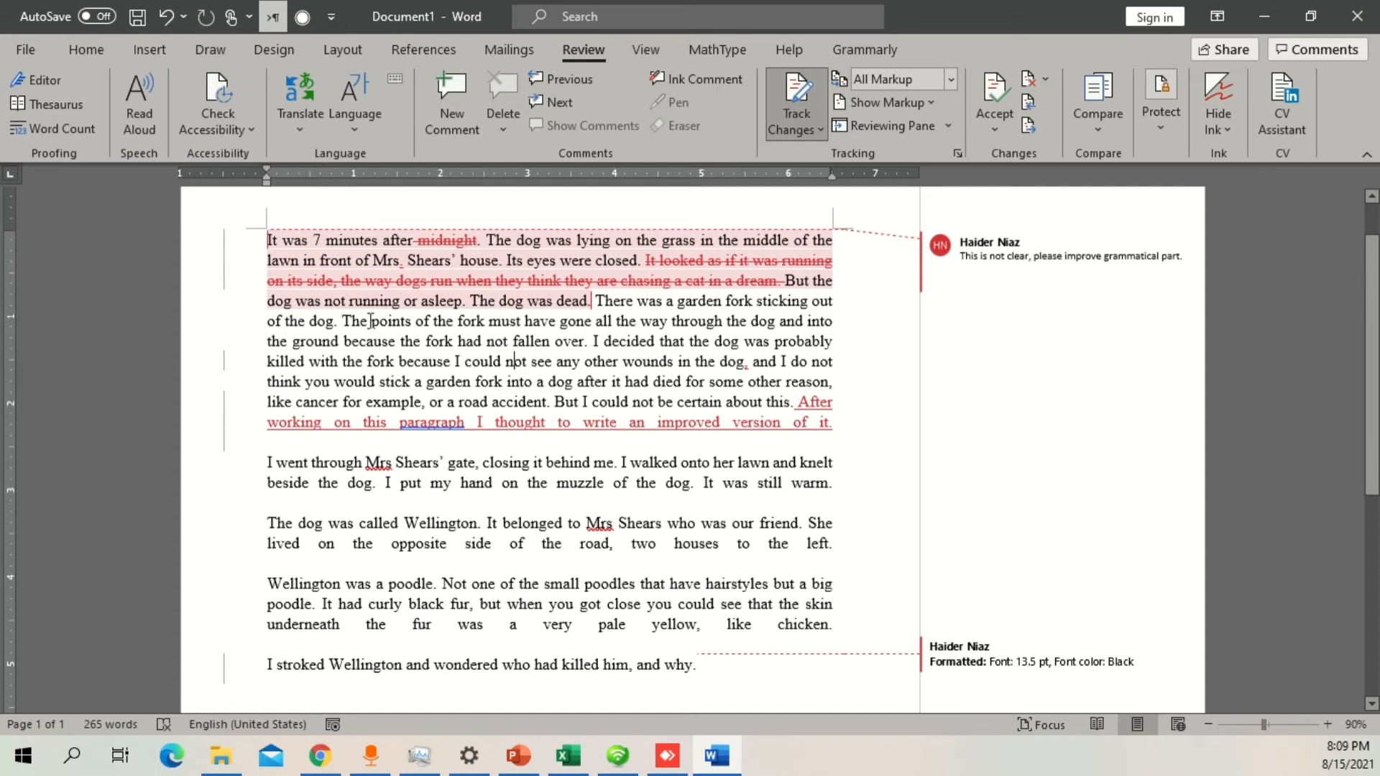
Step: Examine the options for accepting tracked changes and the marked edits in the opening paragraphs
click(452, 241)
click(997, 121)
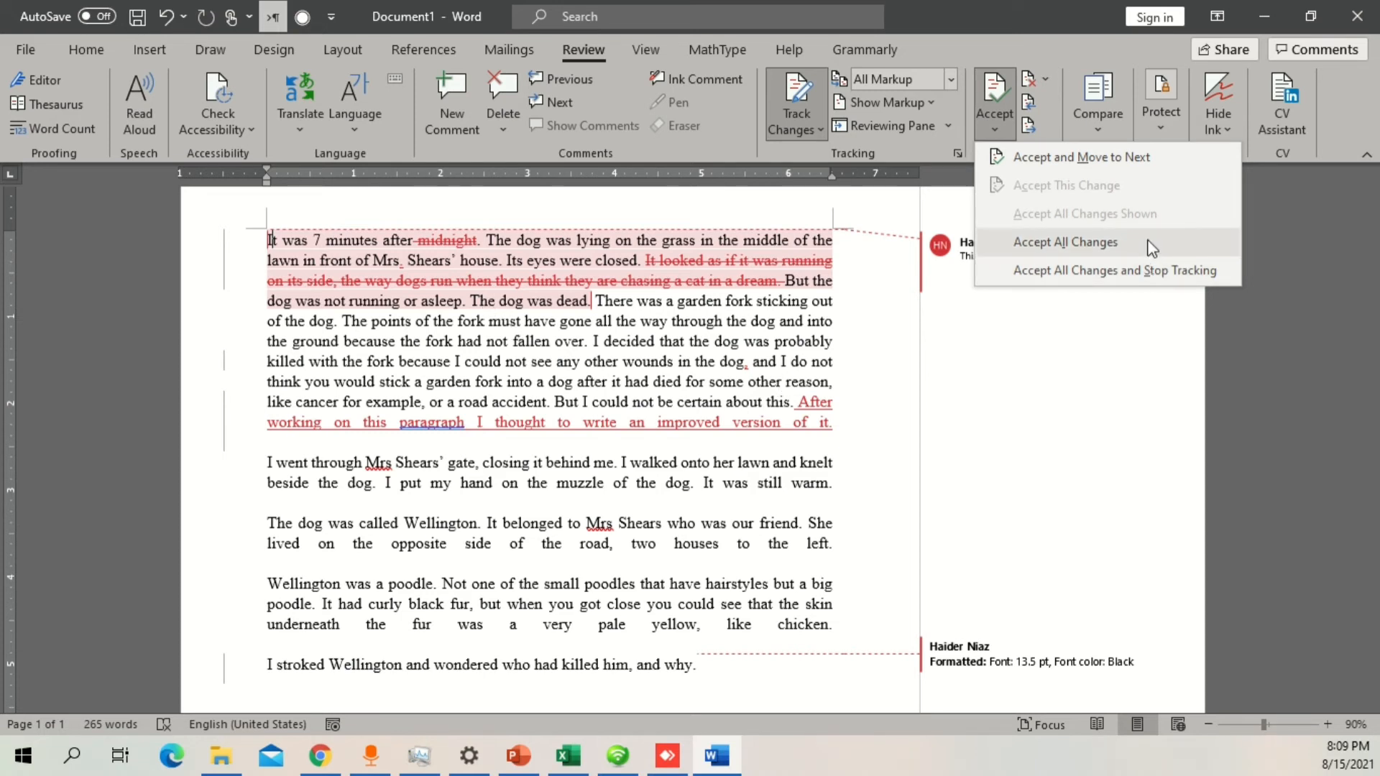
click(483, 425)
drag(638, 478, 300, 231)
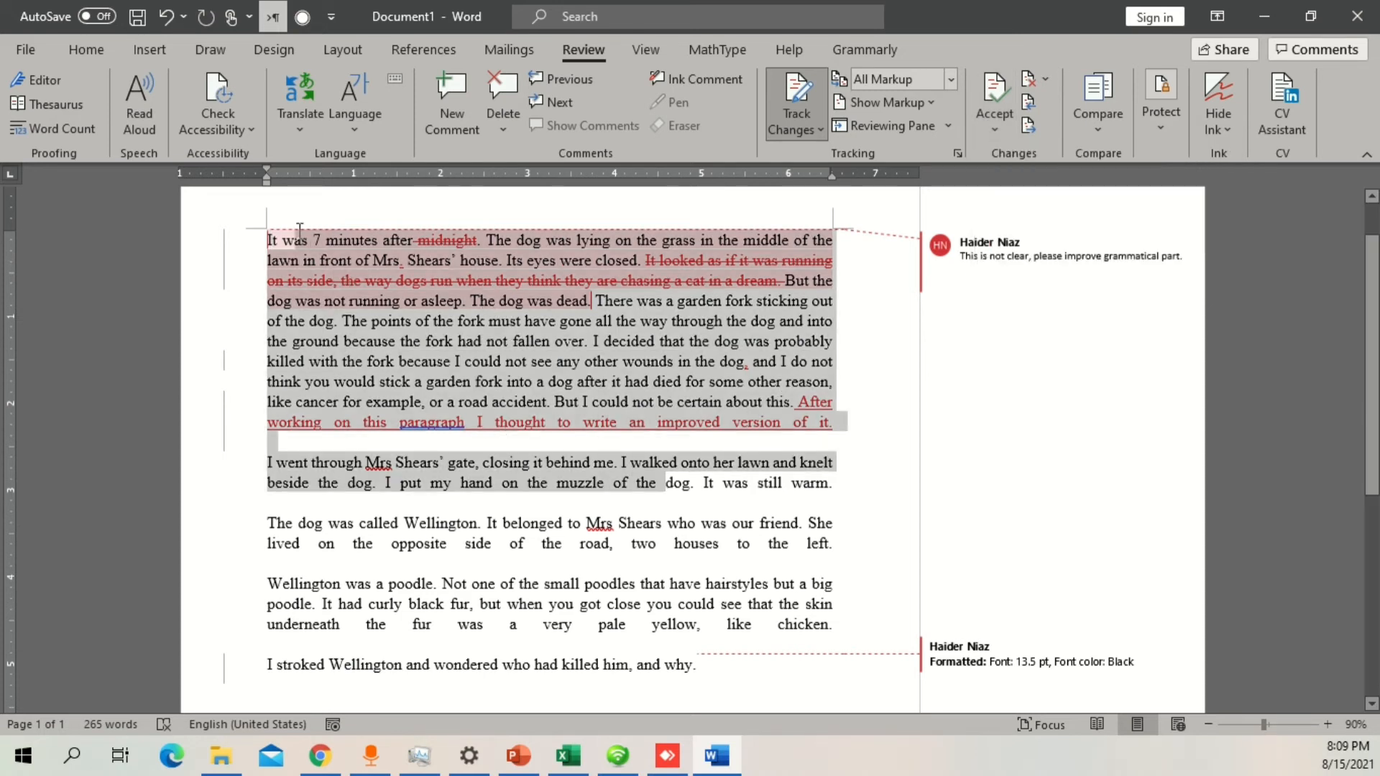
click(809, 282)
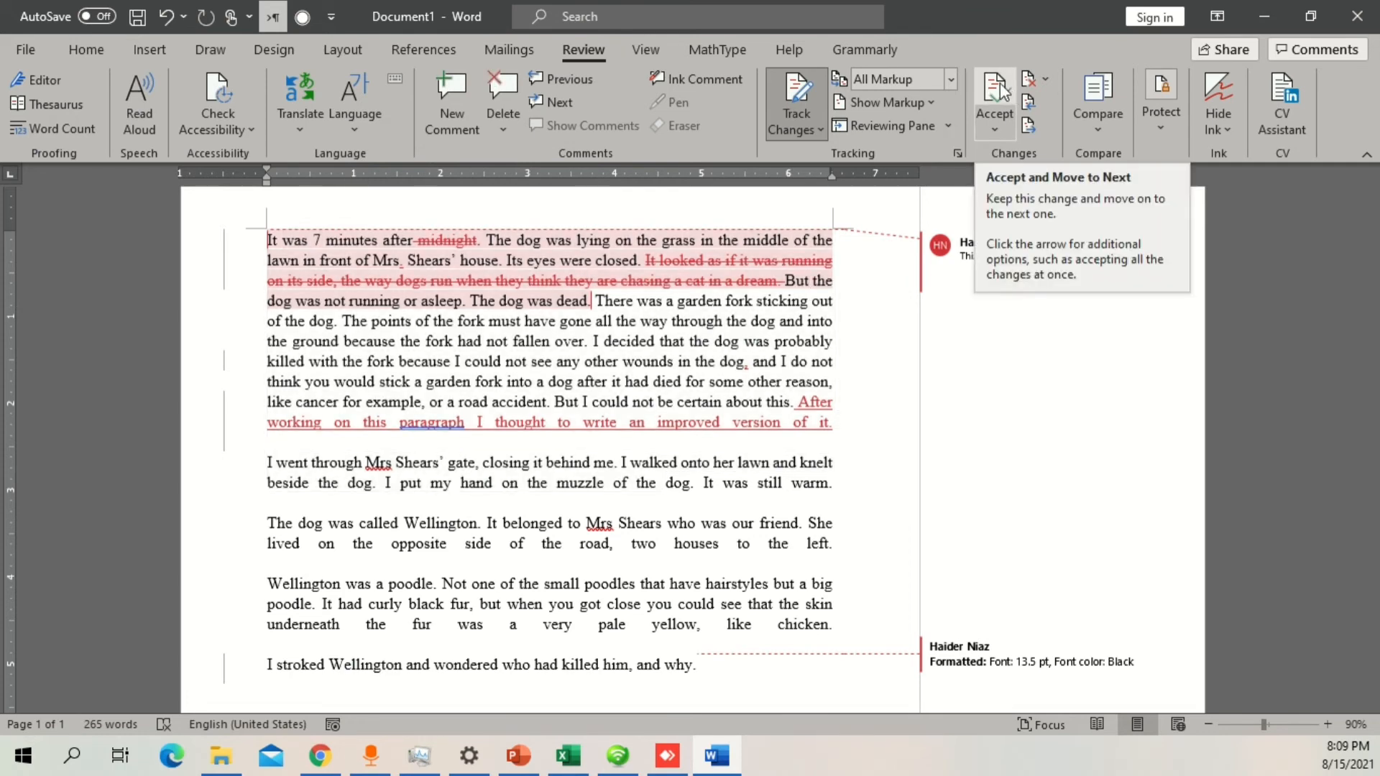
Step: Accept the tracked insertions and deletions in the first paragraph one at a time, moving to the next change after each
click(995, 91)
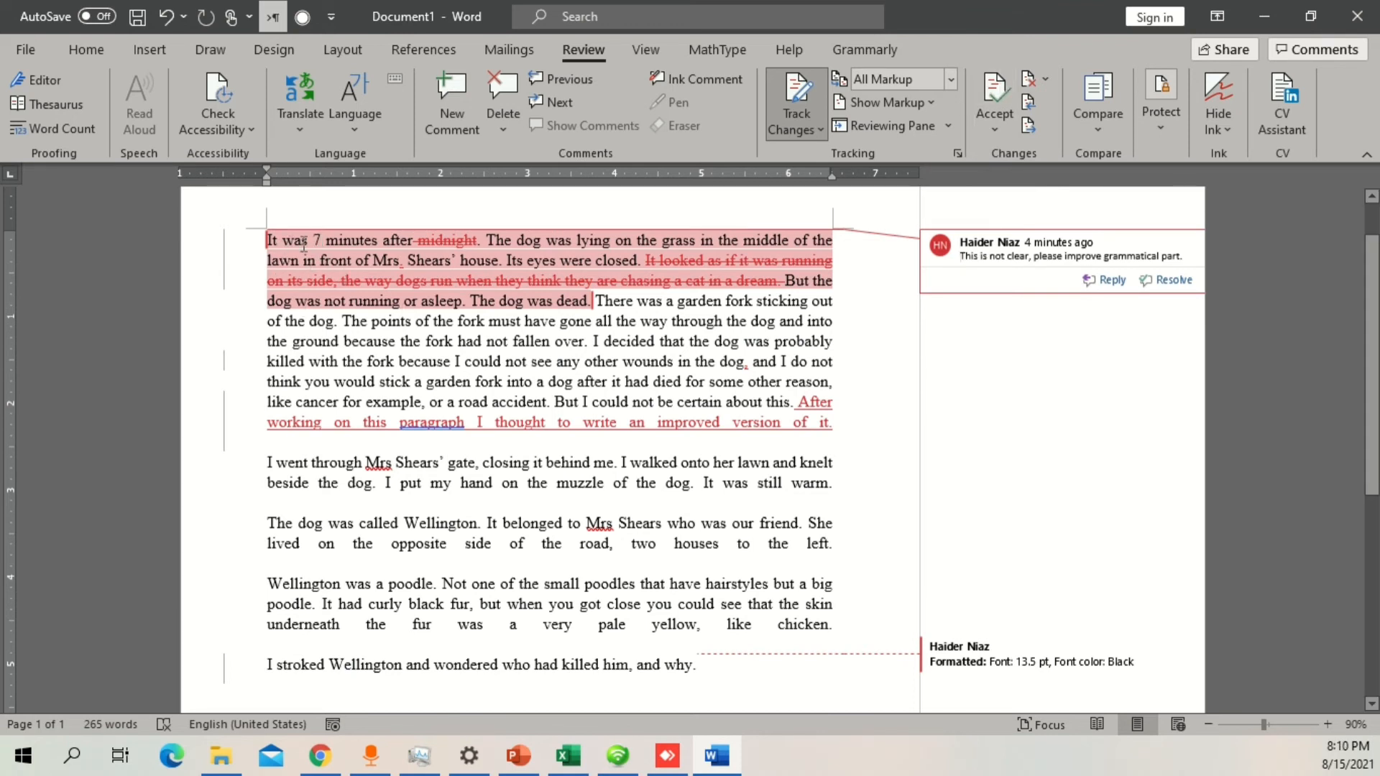
click(996, 87)
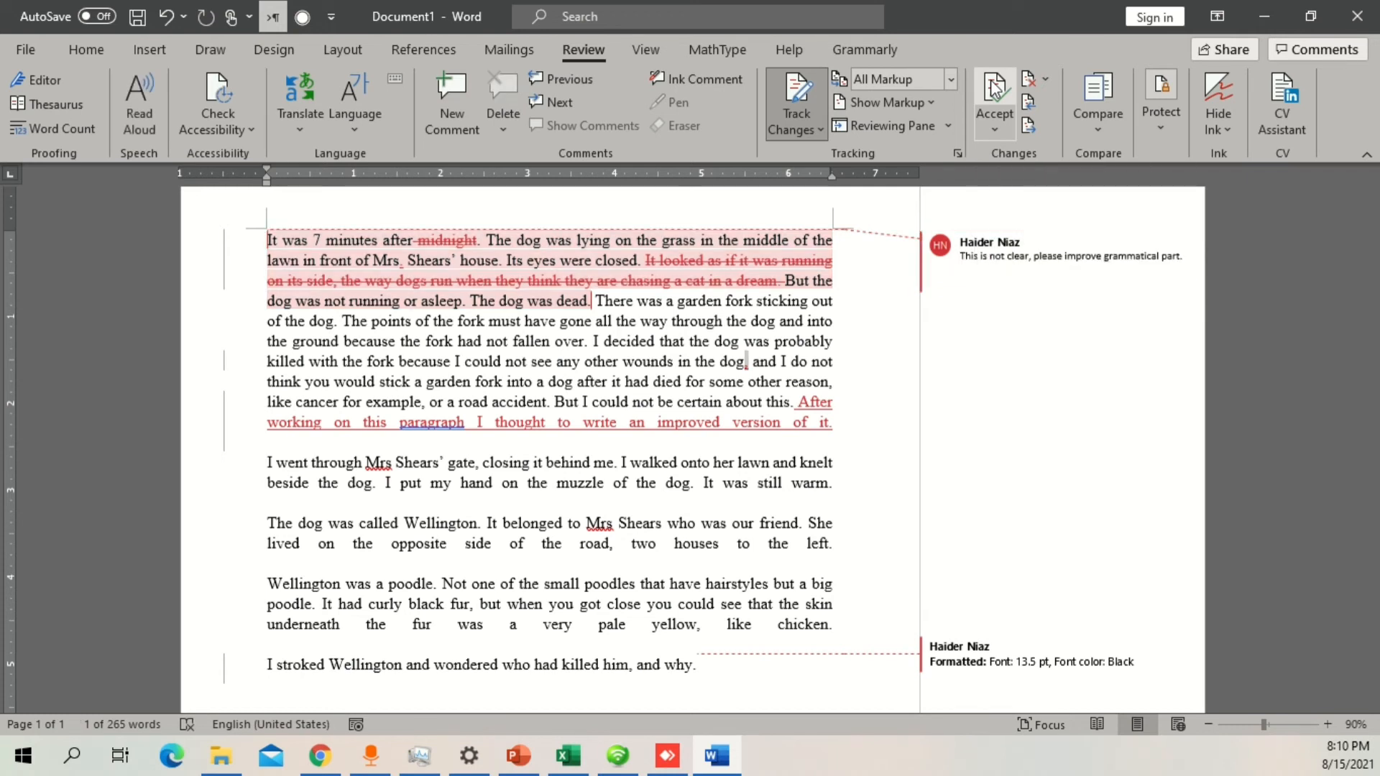
click(995, 88)
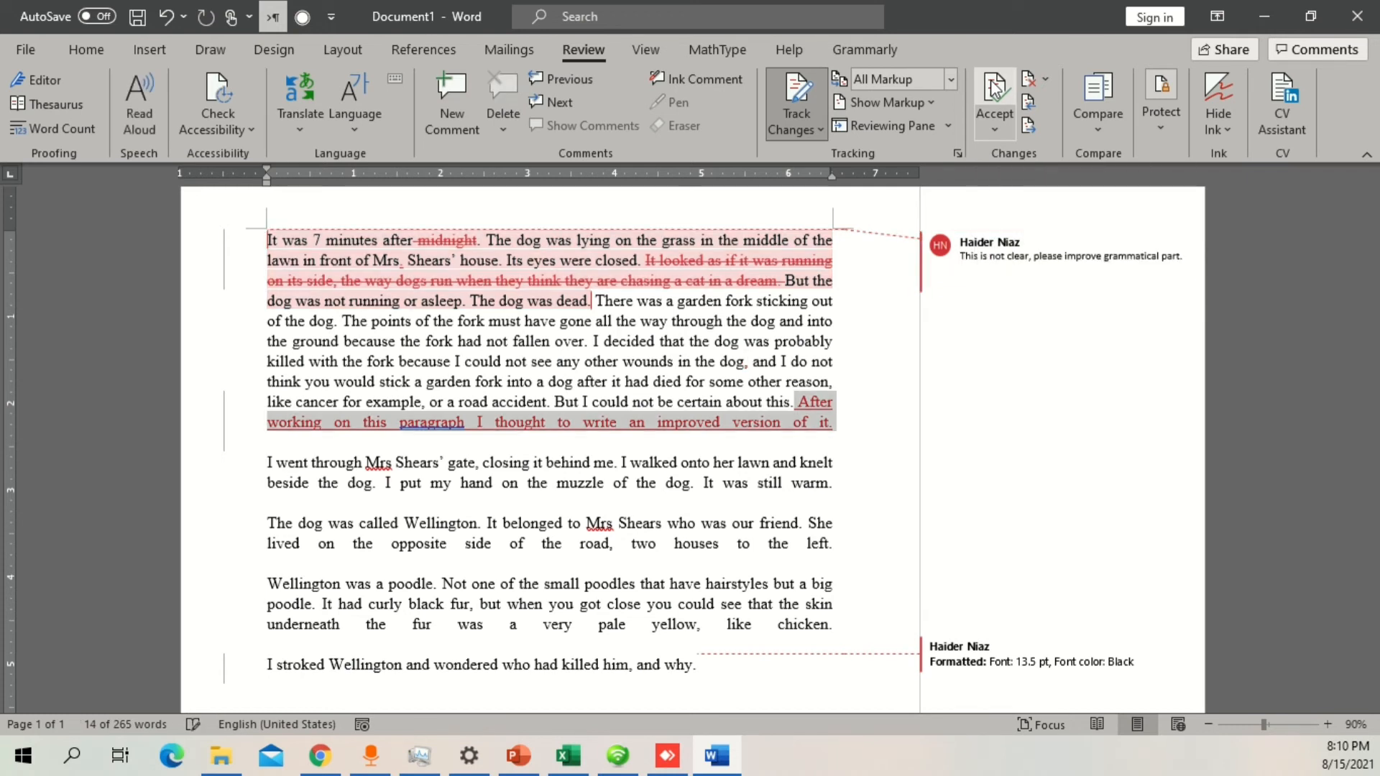
click(996, 87)
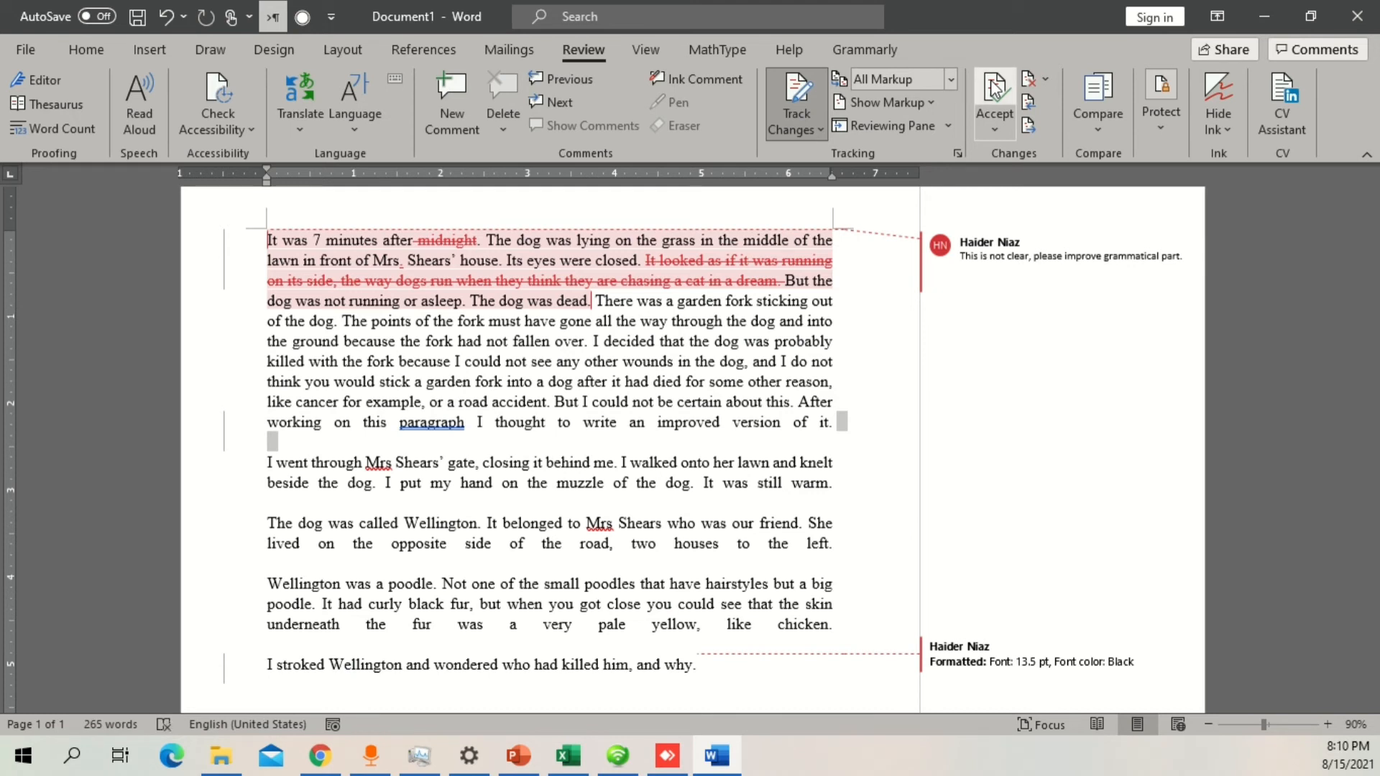
click(996, 88)
click(996, 88)
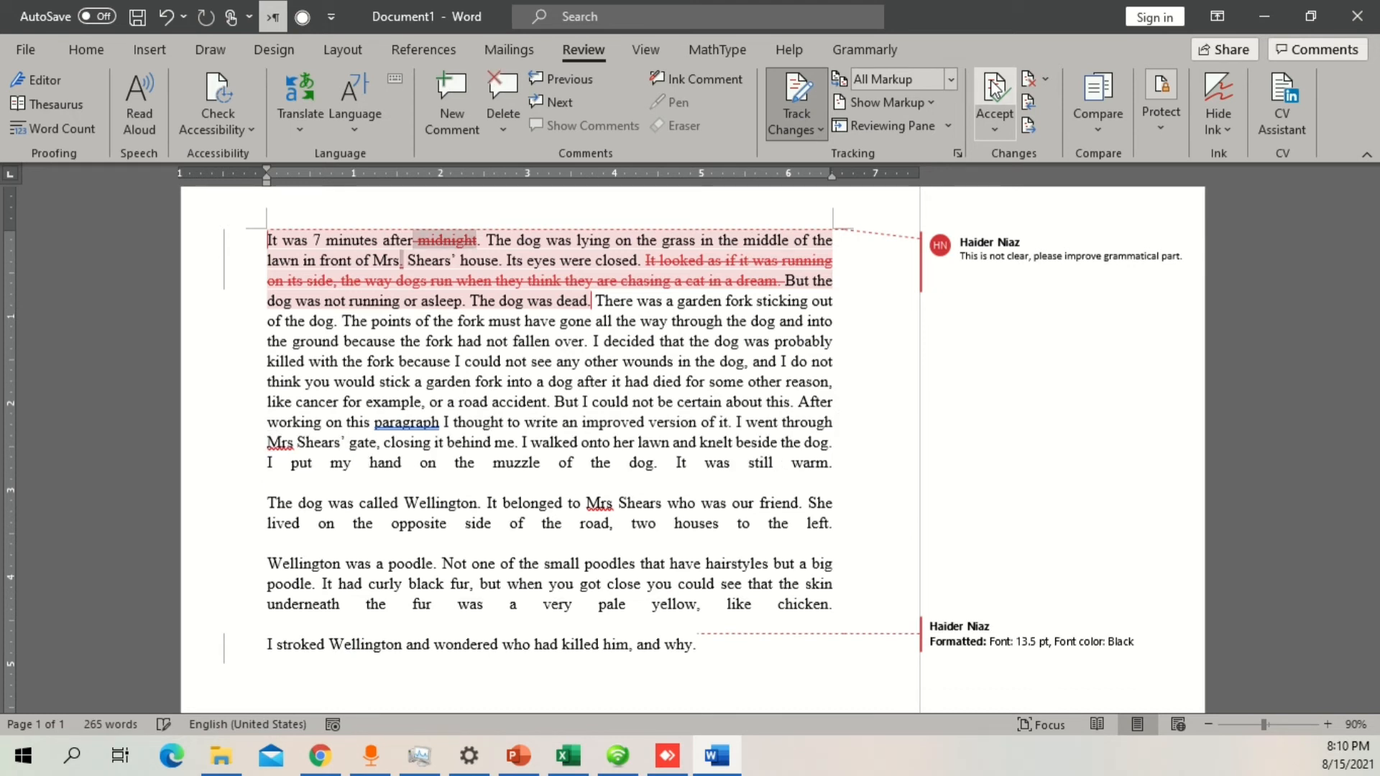
click(996, 87)
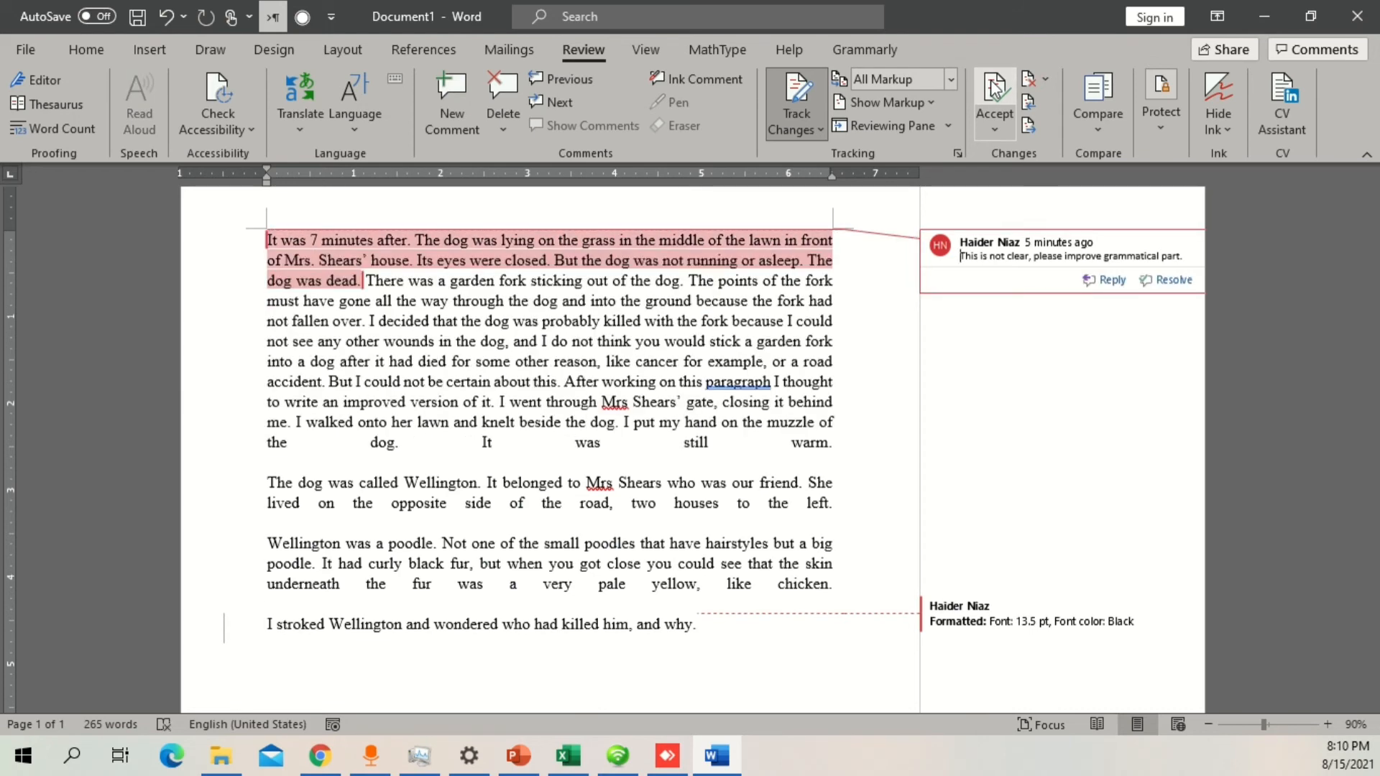
Step: Accept all remaining tracked changes in the document and stop tracking
click(665, 394)
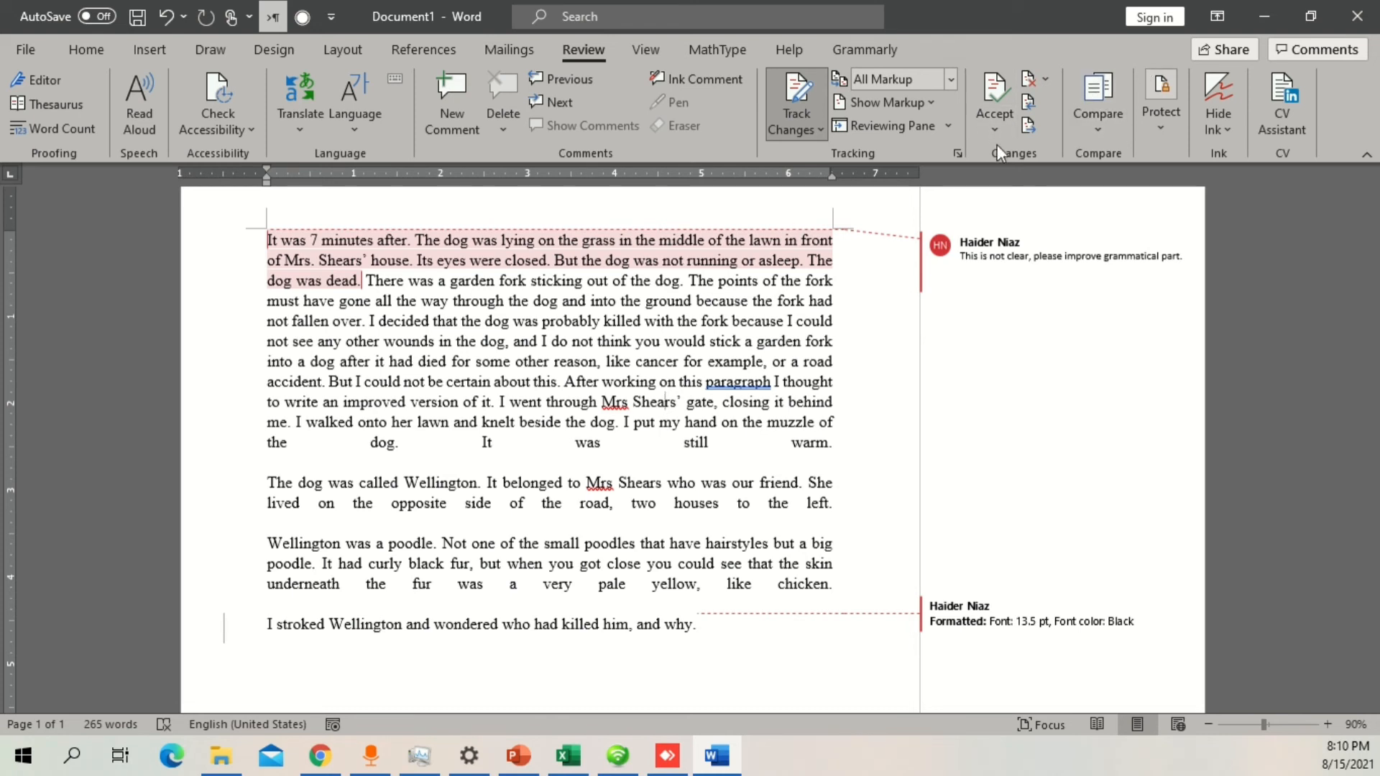
click(990, 126)
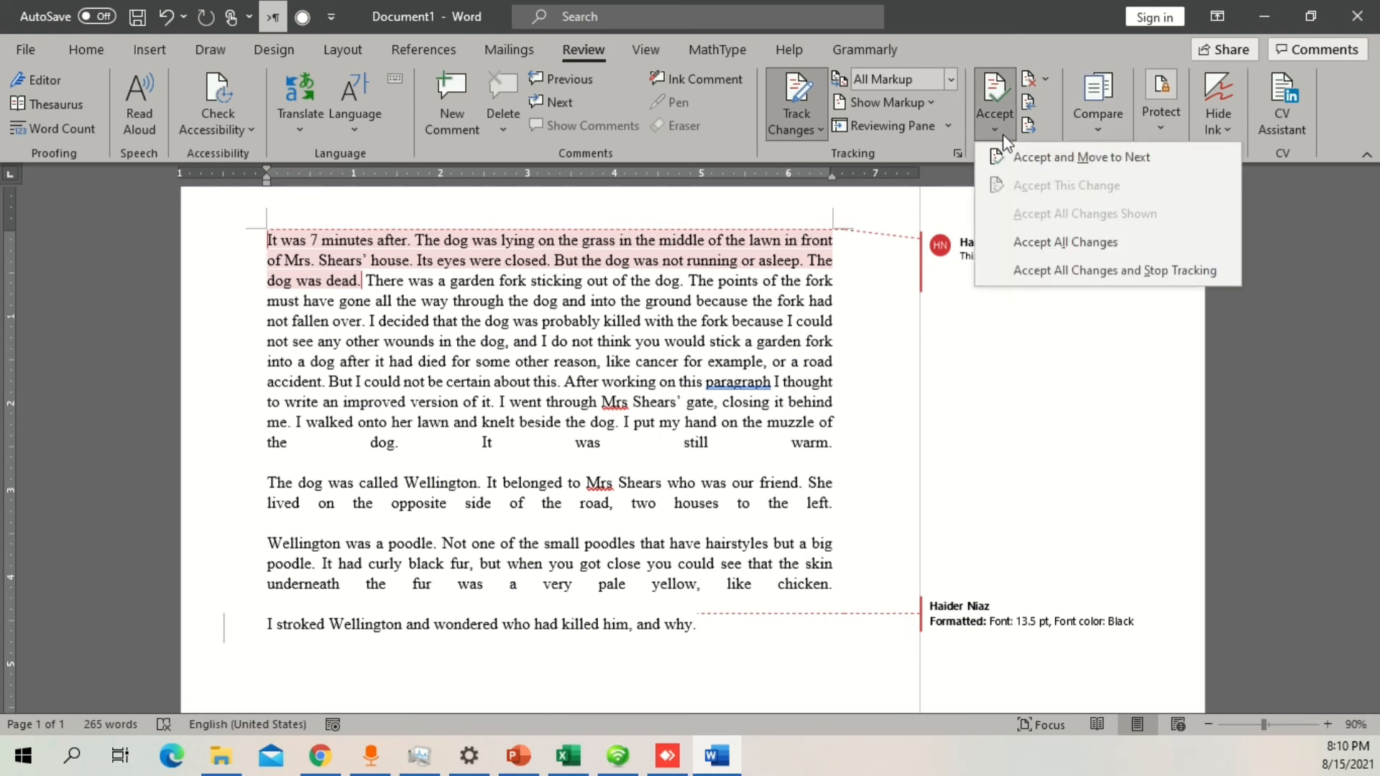
click(1057, 271)
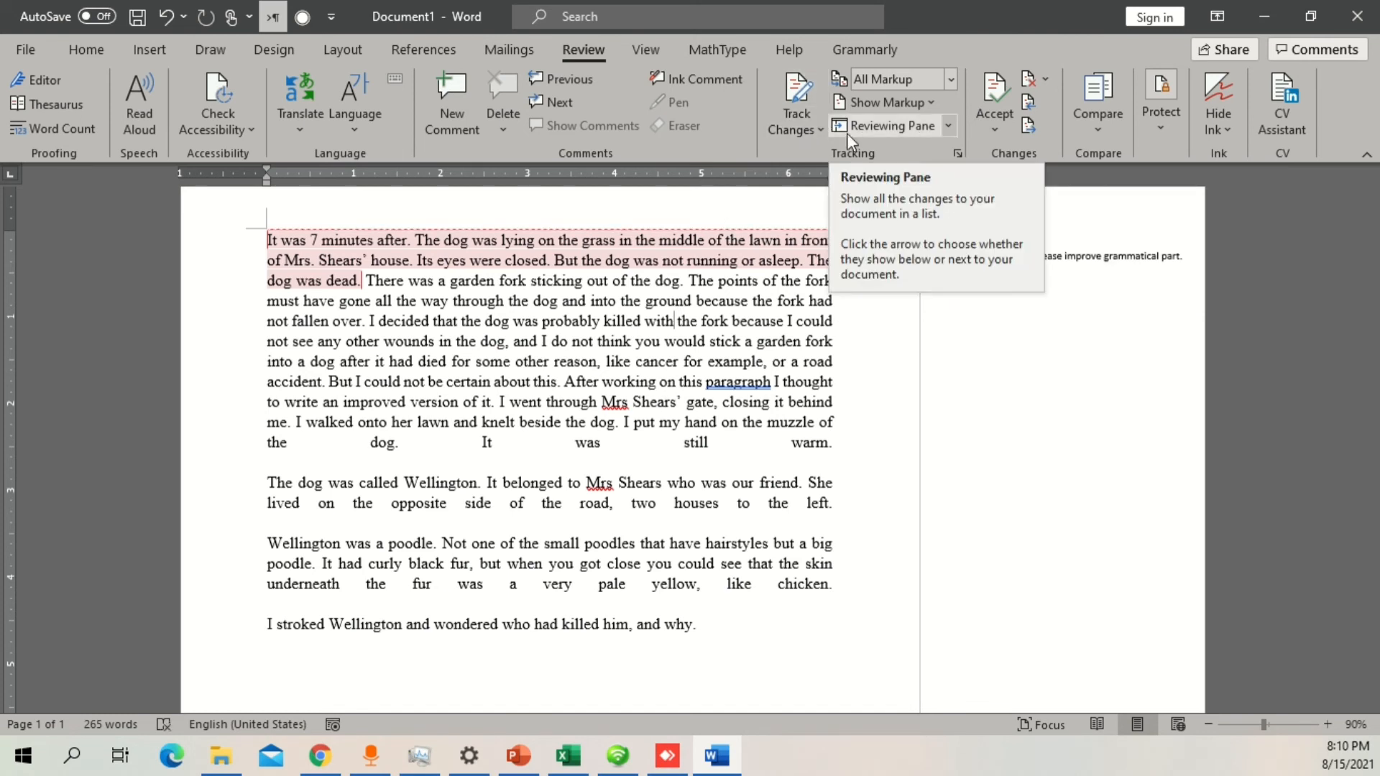
Step: Select the reviewer's comment on the opening sentences and delete all comments in the document
click(963, 295)
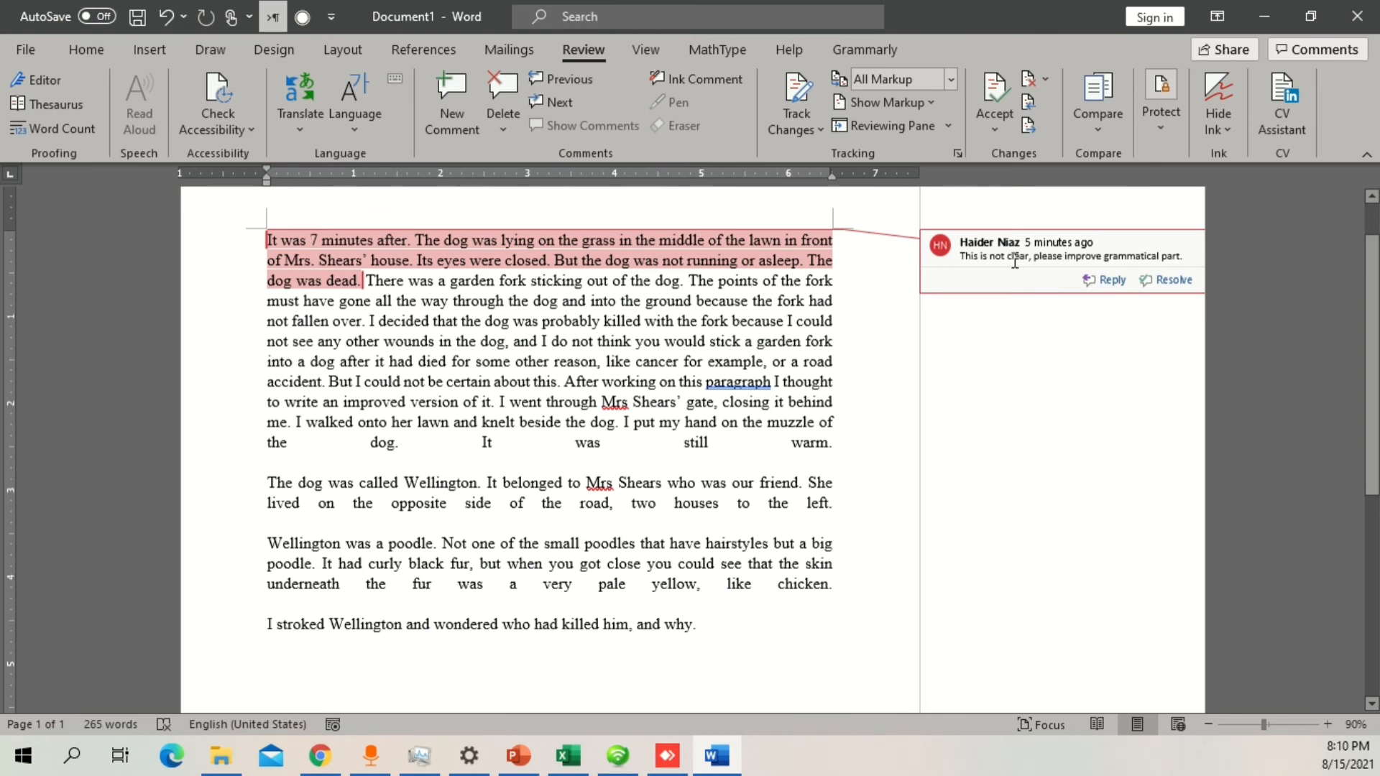
click(503, 130)
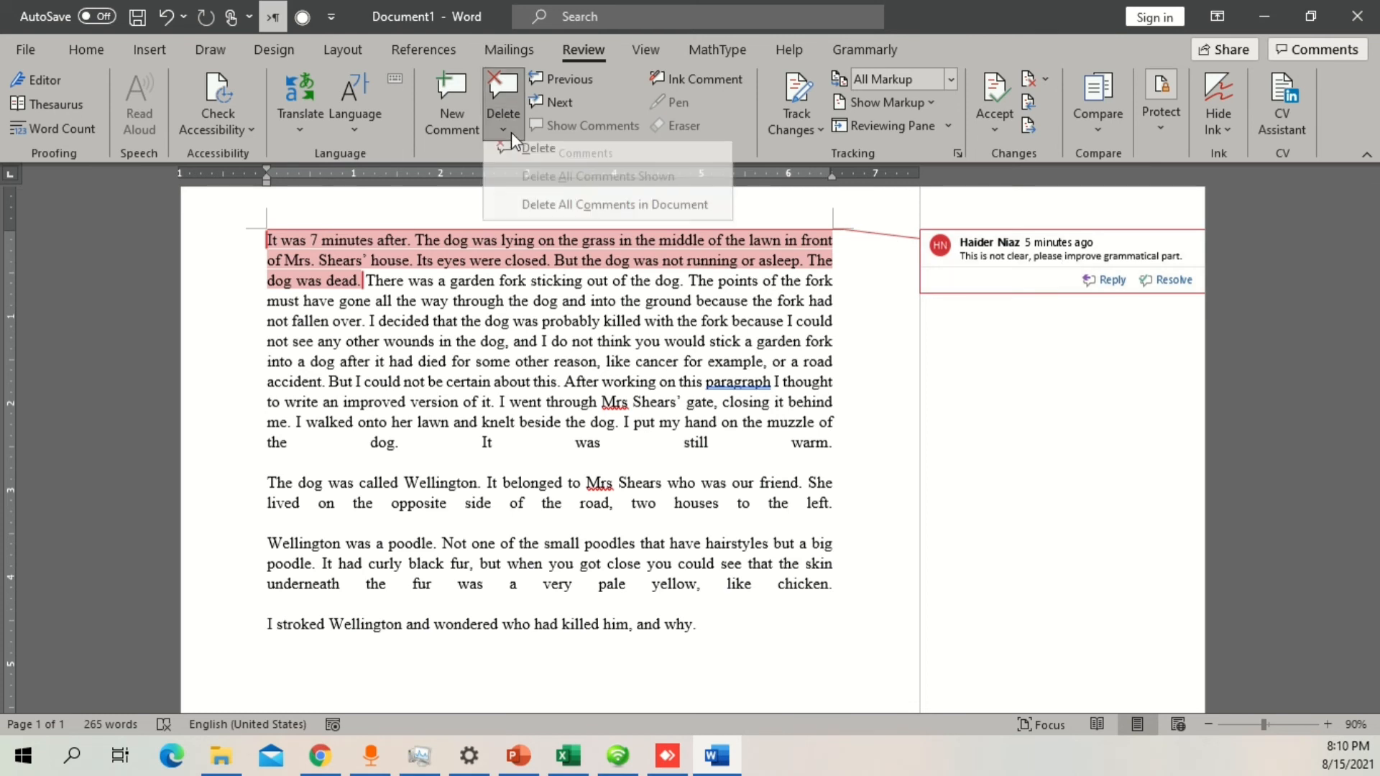
click(588, 213)
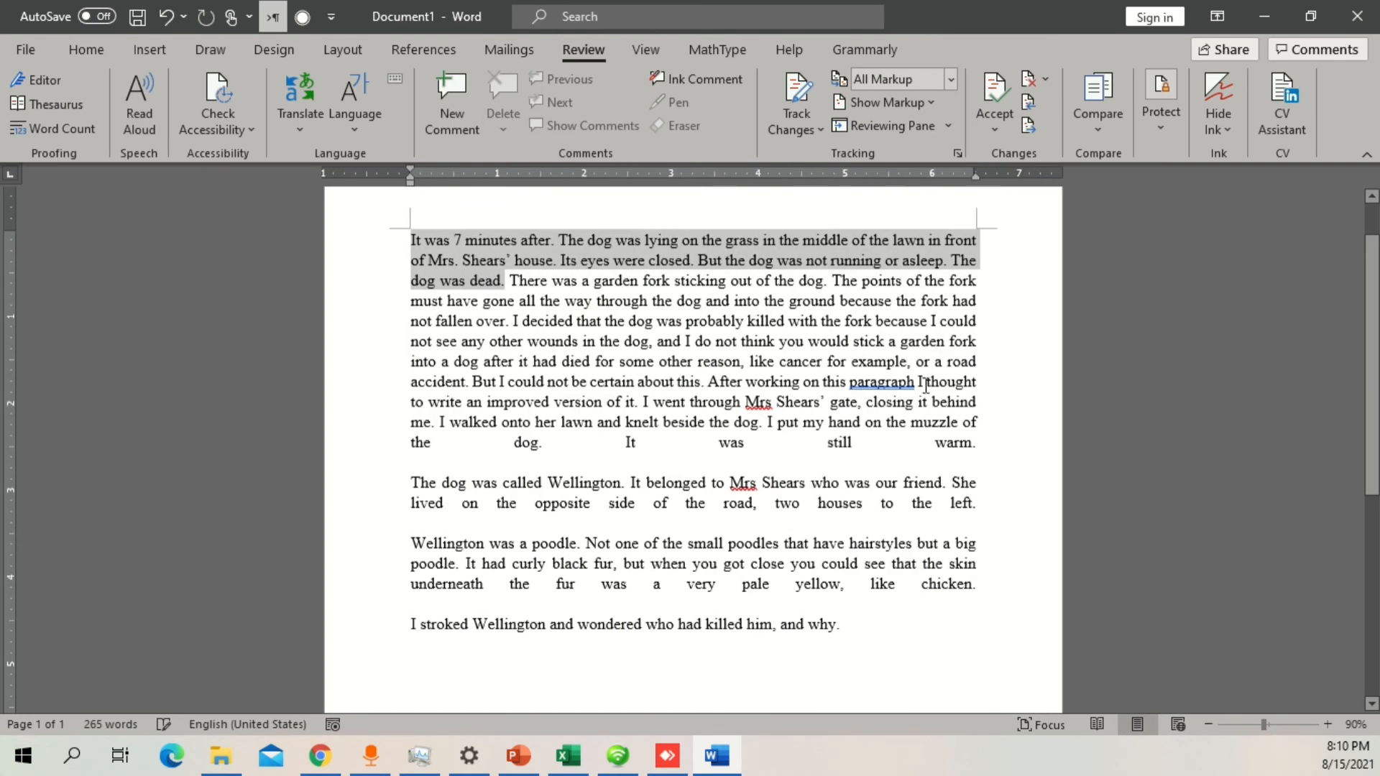
Step: Delete "I put my hand on the muzzle of the dog. It was still warm." from the first paragraph with tracking off
drag(975, 446, 768, 425)
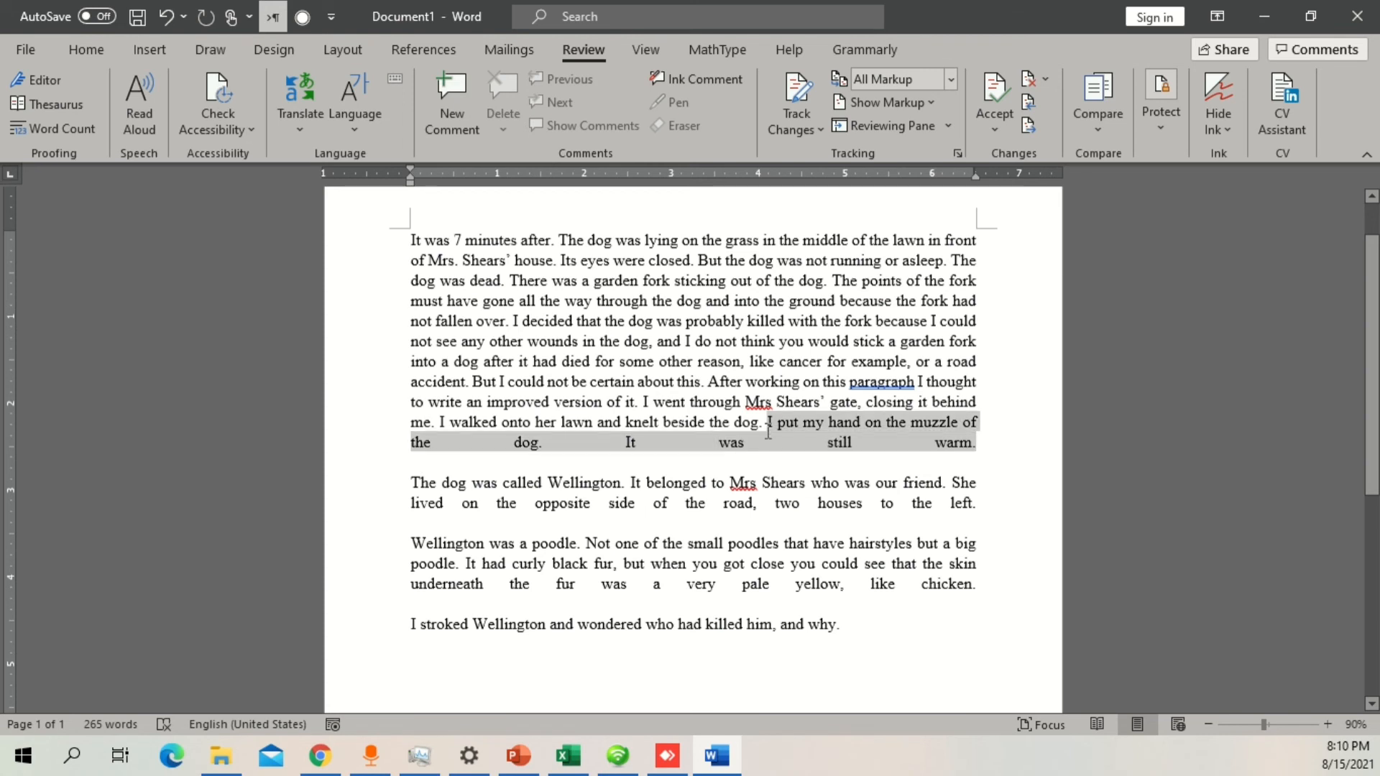
key(BackSpace)
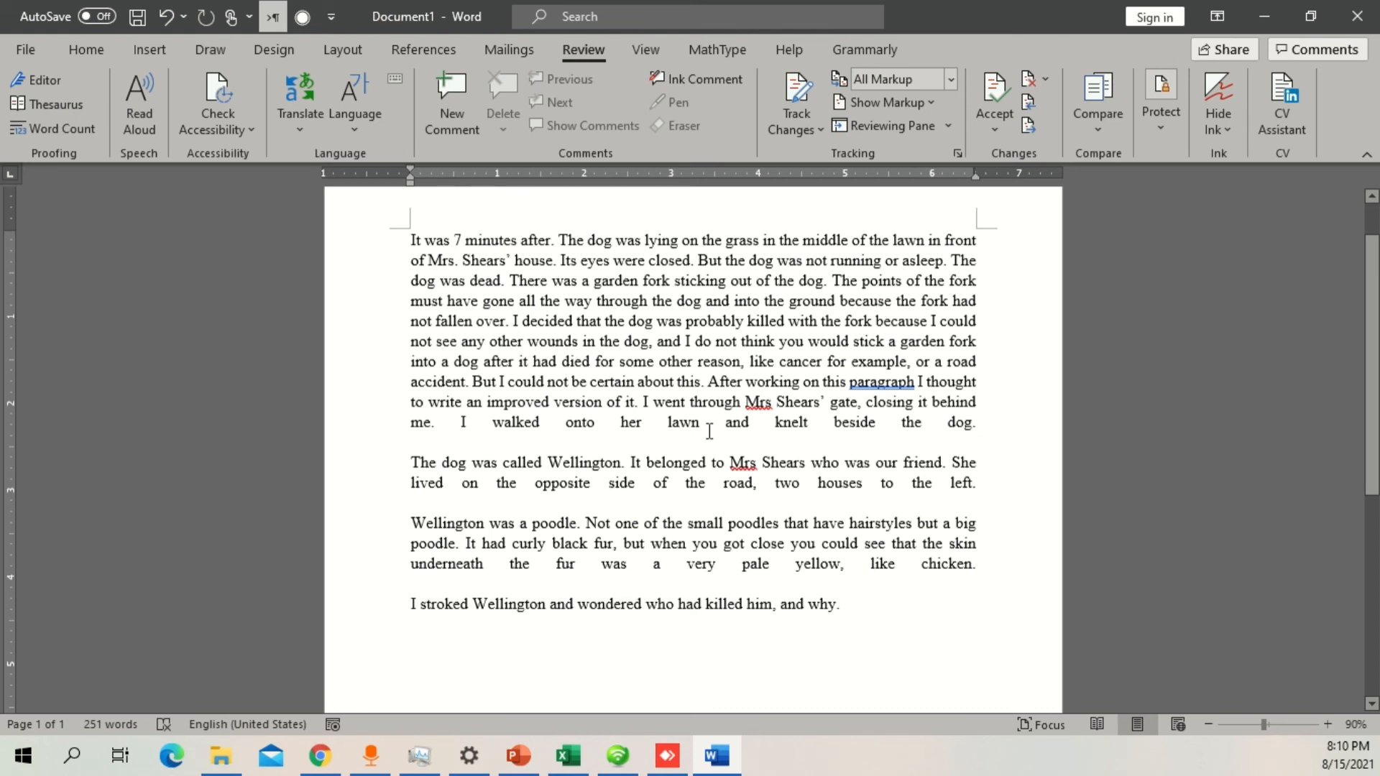
scroll(716, 429, up, 1)
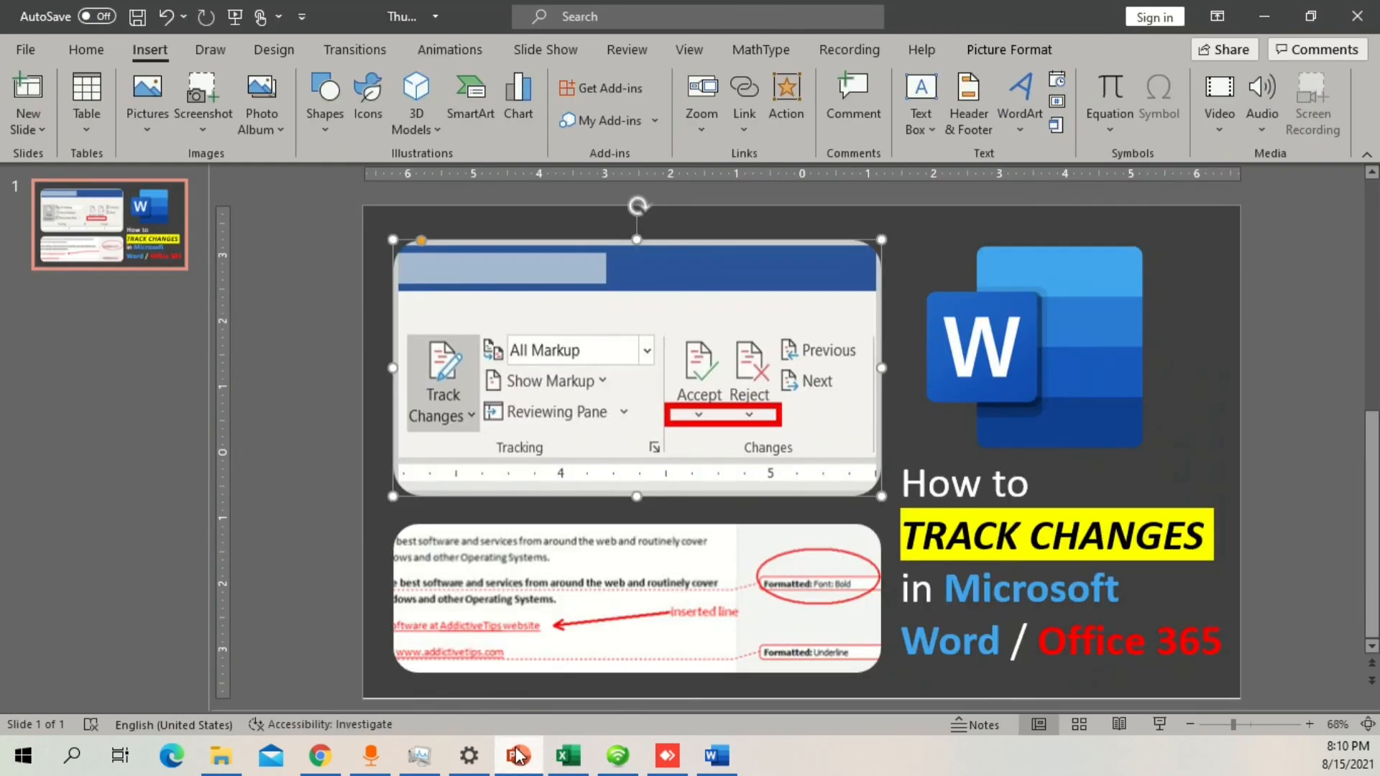
Step: Switch to the PowerPoint presentation with the "How to TRACK CHANGES in Microsoft Word / Office 365" slide
click(518, 755)
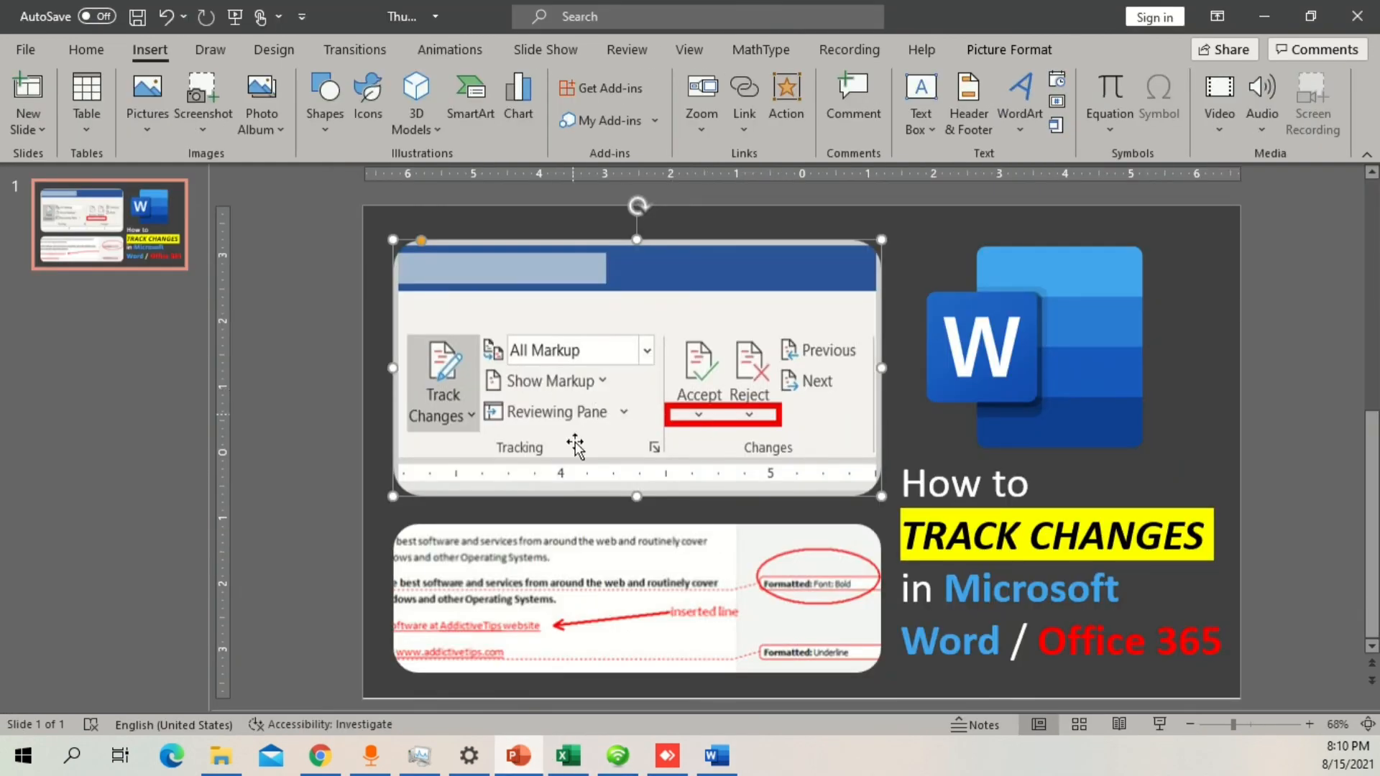